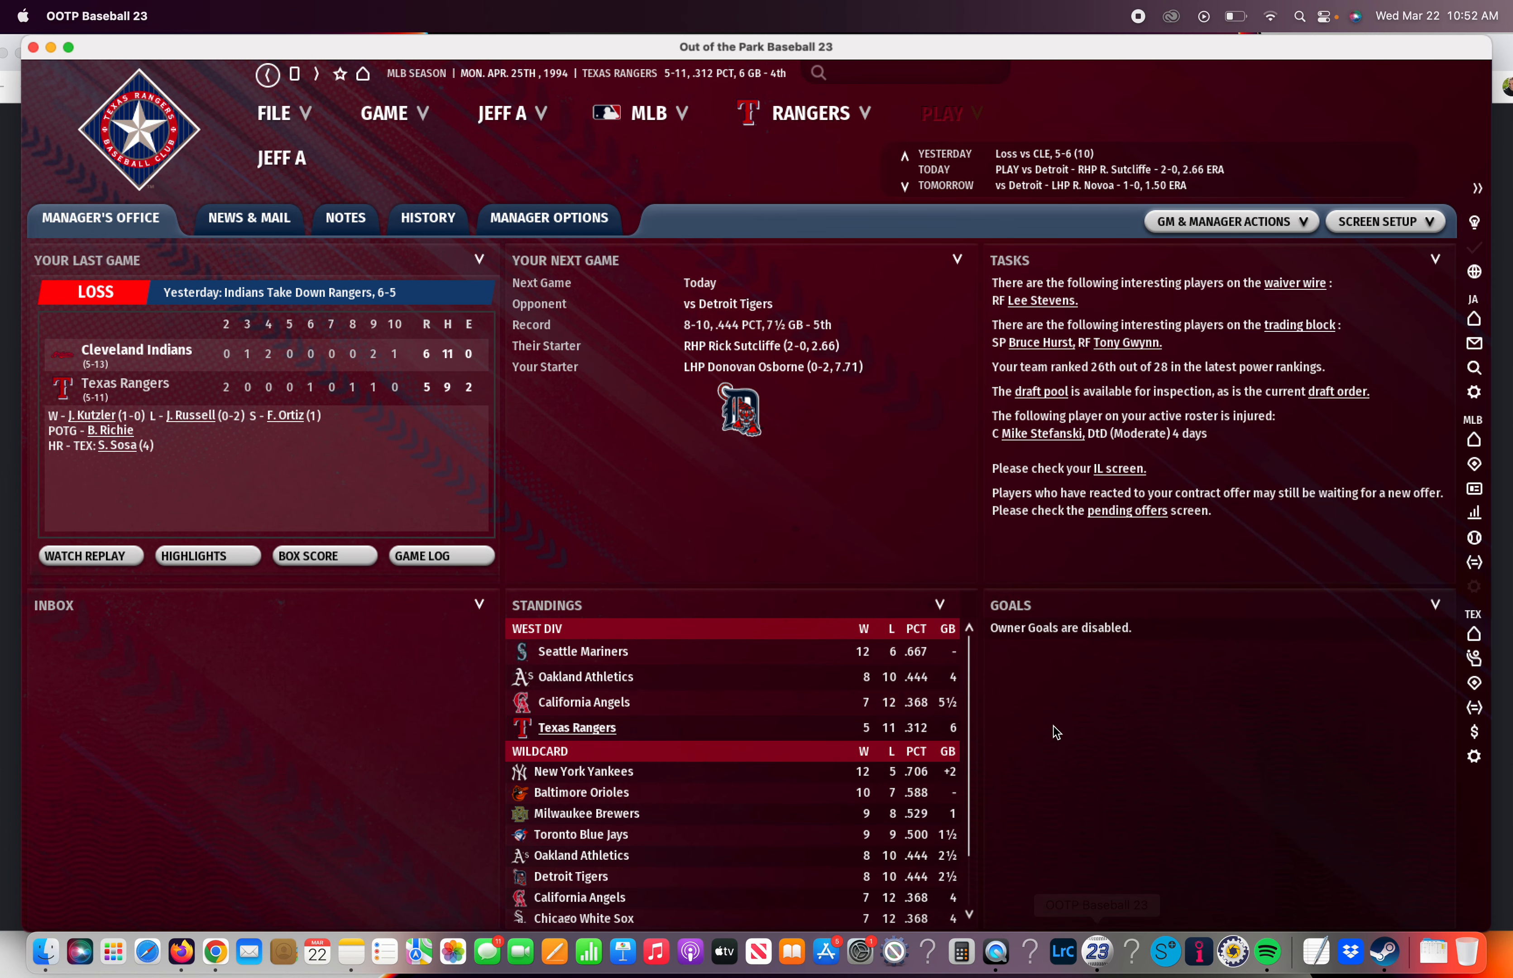
# Open the Major League Baseball rookie draft and display its draft pool
pyautogui.click(636, 114)
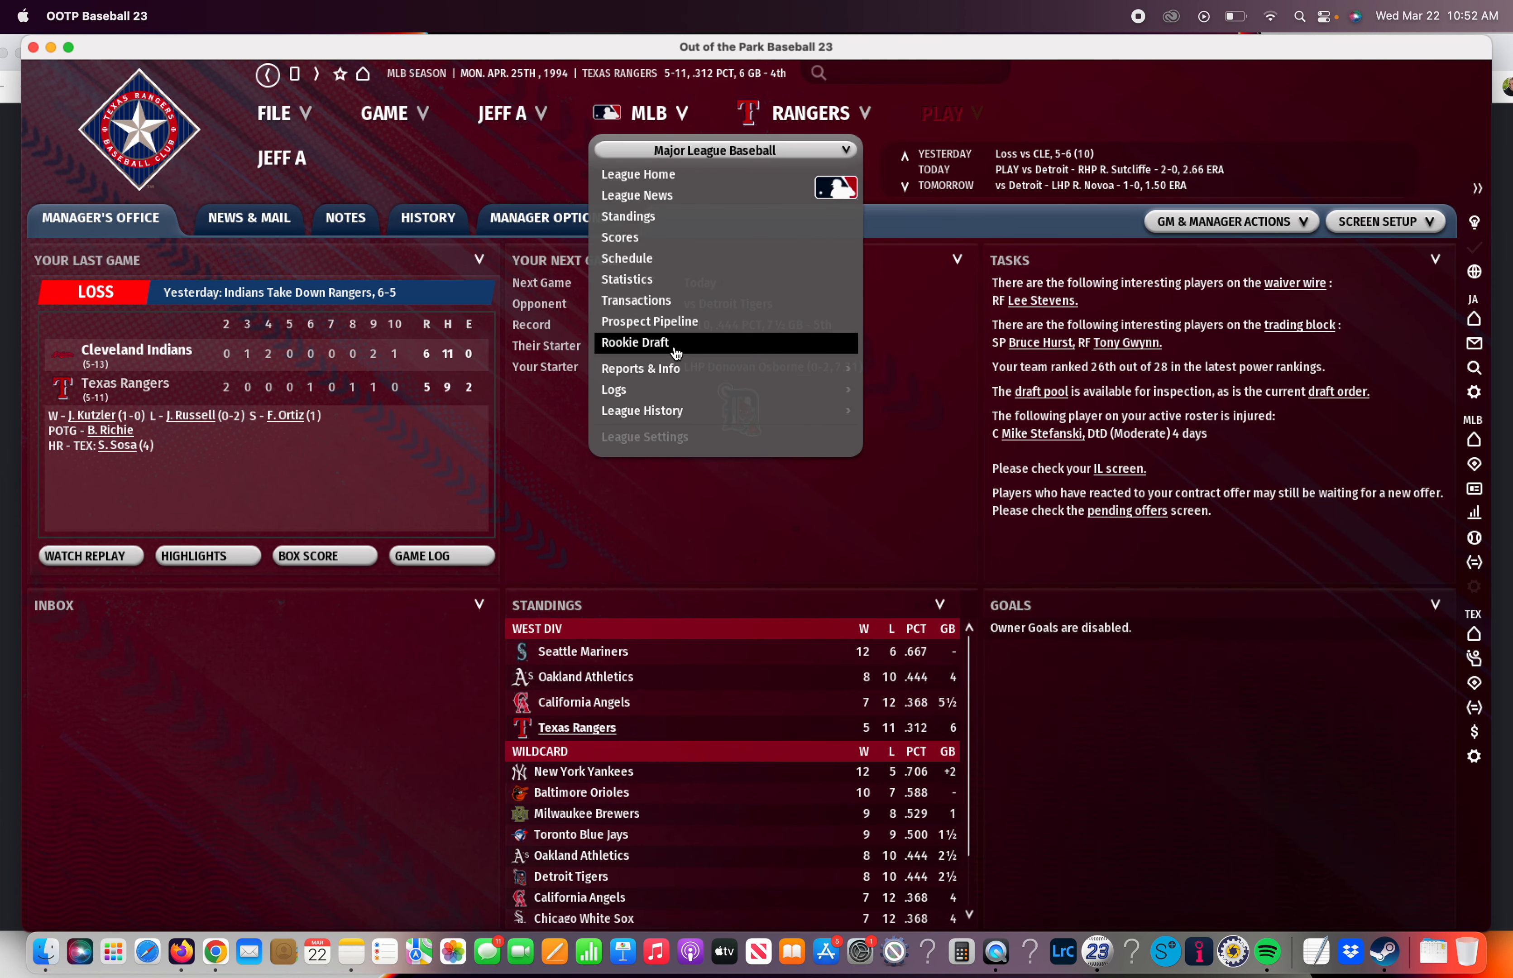
pyautogui.click(676, 353)
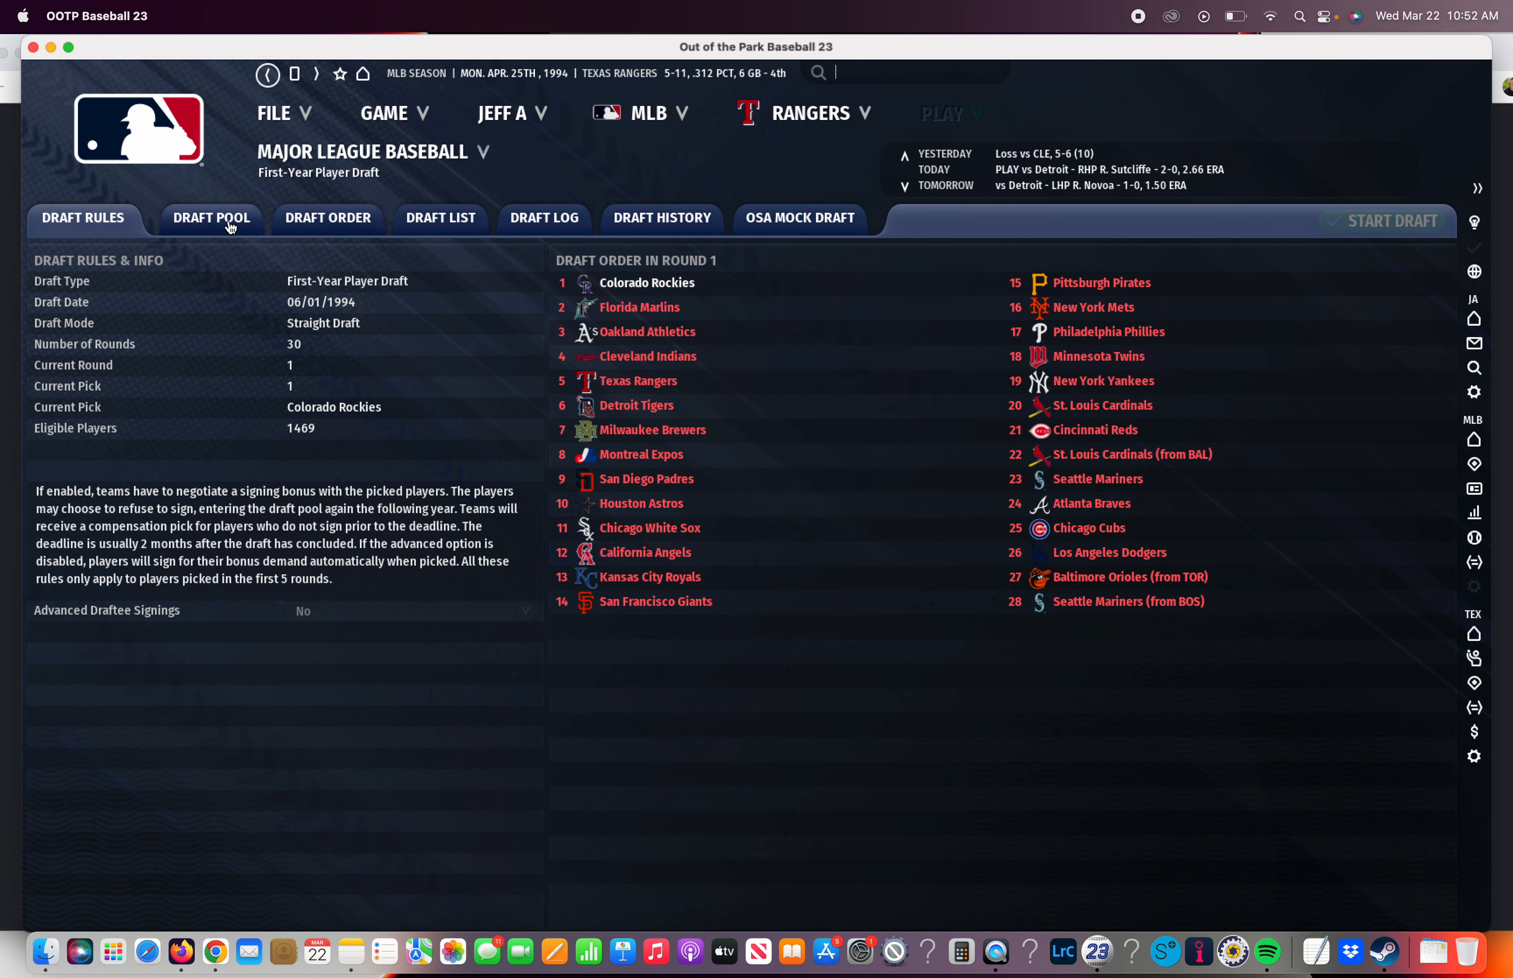
pyautogui.click(212, 217)
pyautogui.click(216, 256)
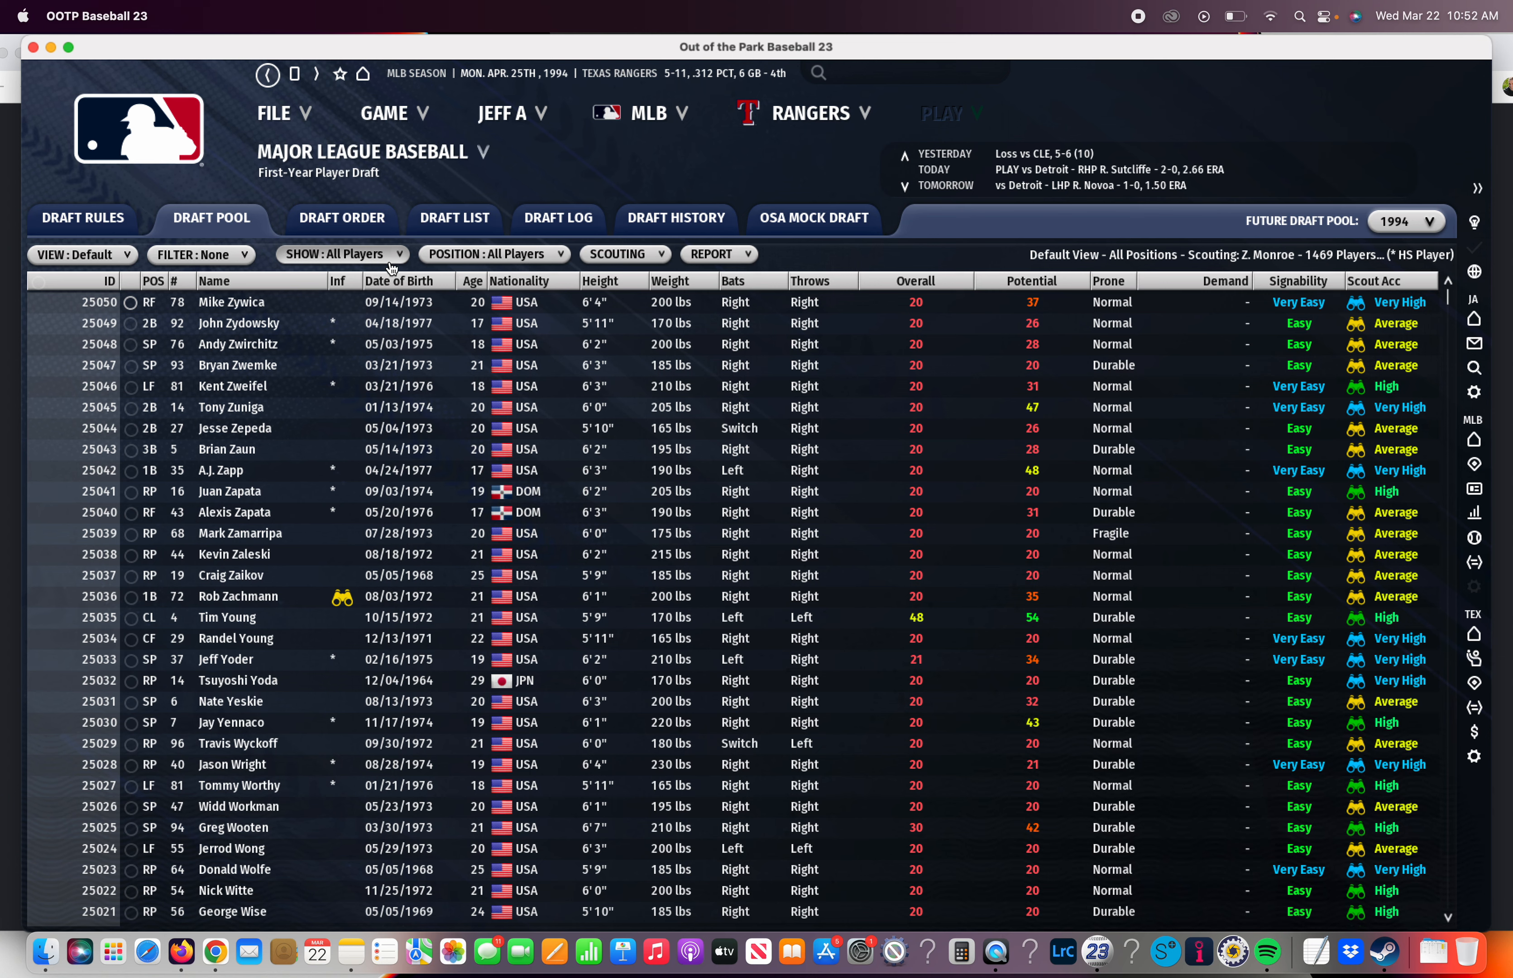
# Sort the draft pool by Potential from highest to lowest
pyautogui.click(484, 255)
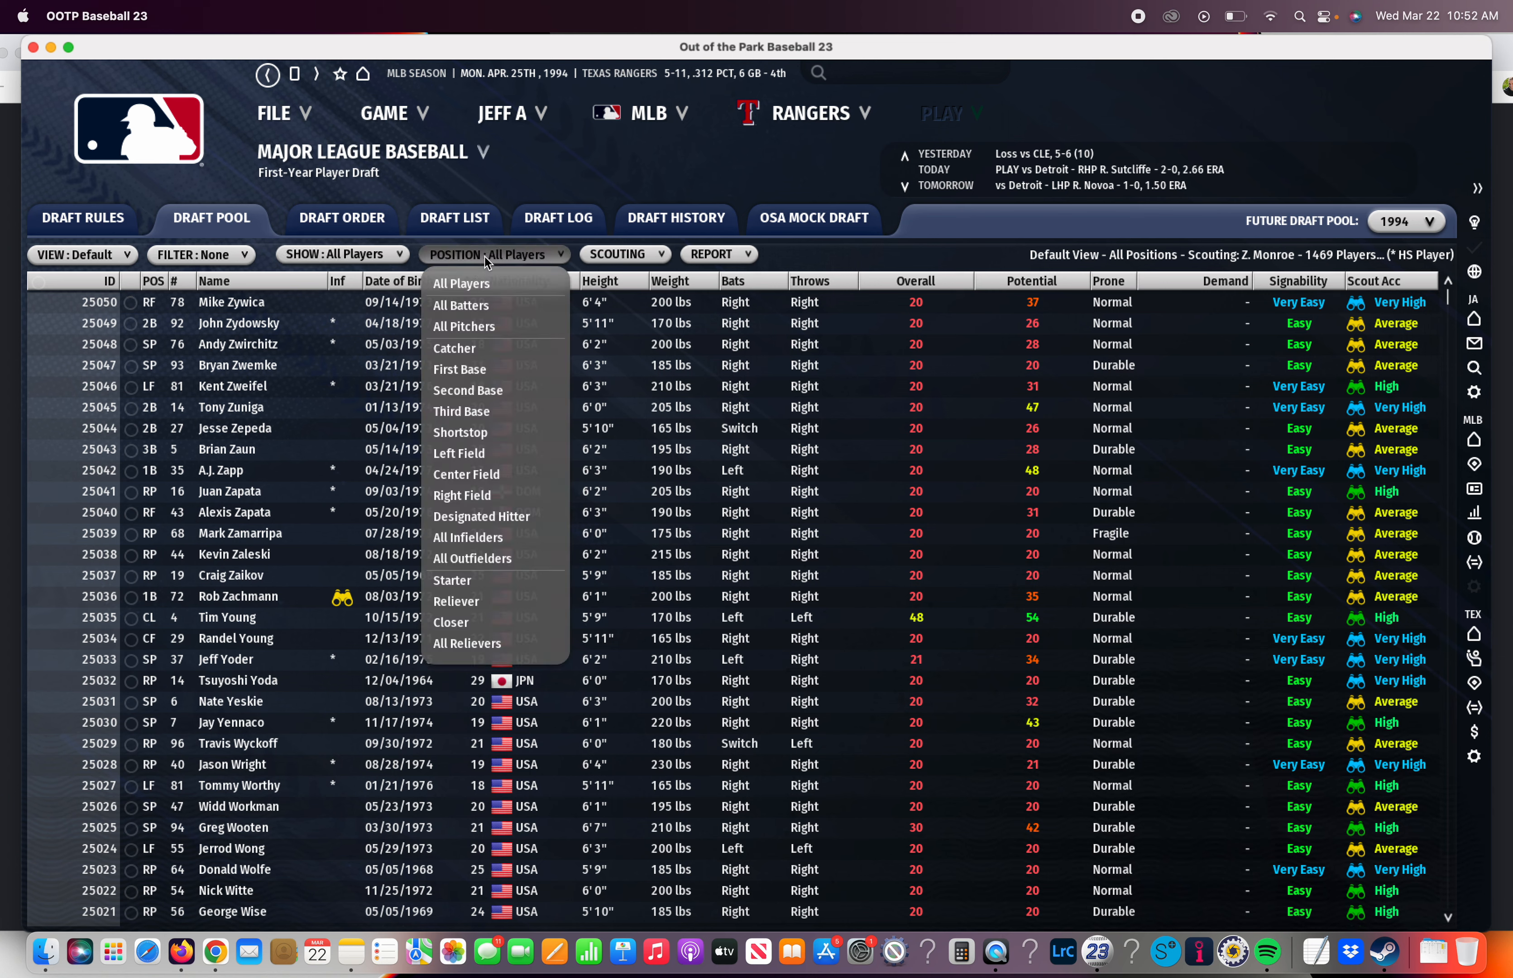
pyautogui.click(1026, 280)
pyautogui.click(1026, 280)
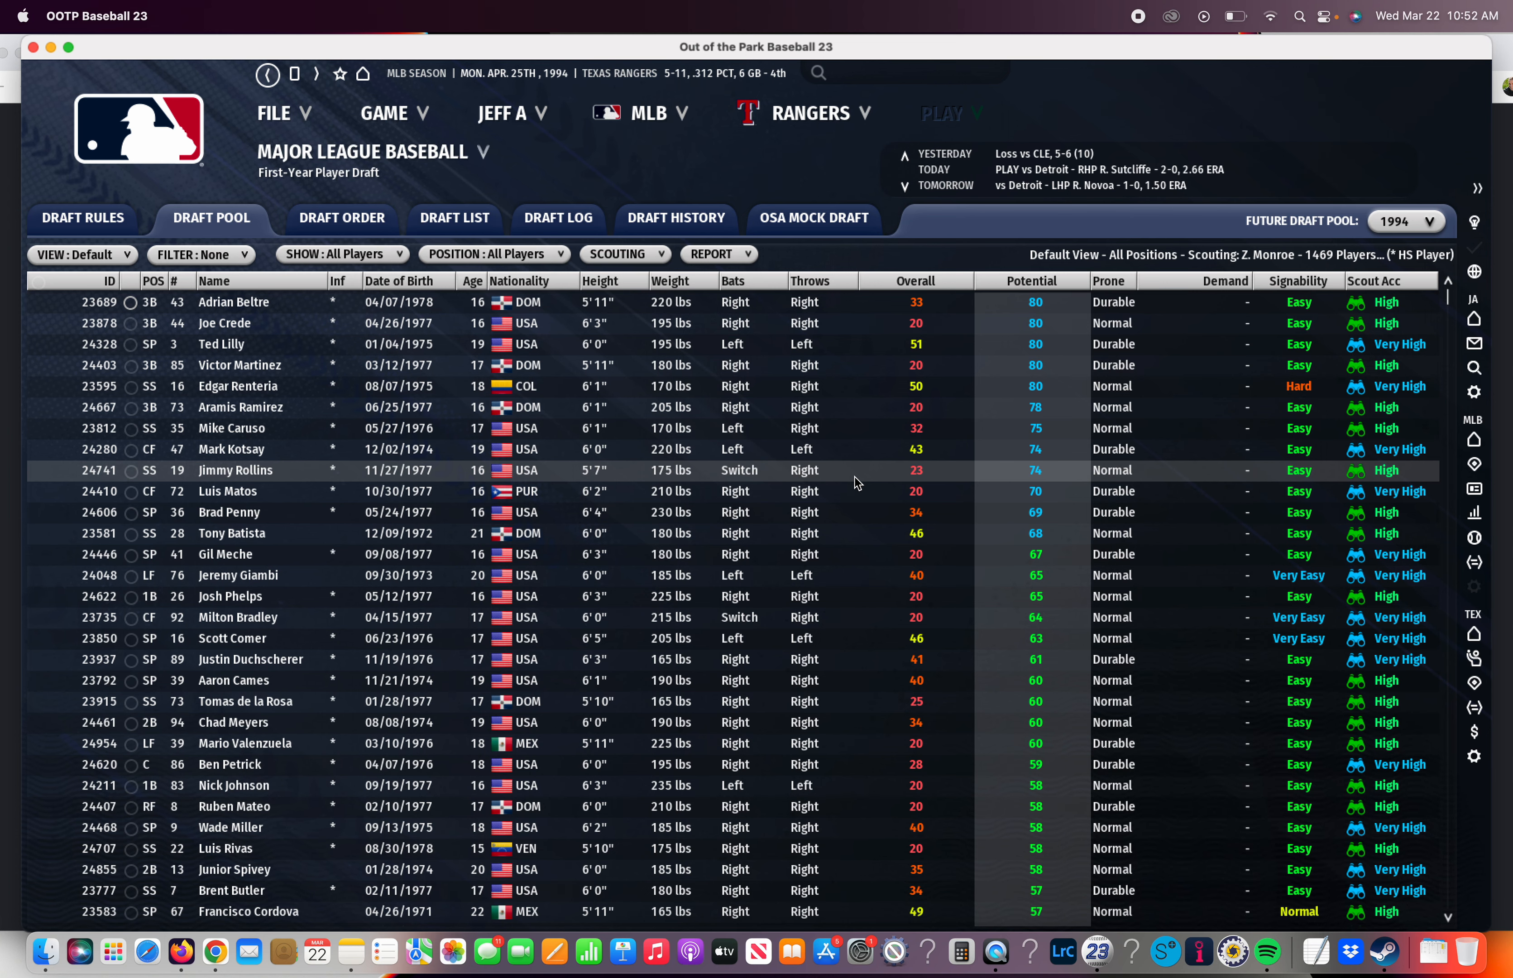
# Open the sorted draft pool as a report in the browser and copy the entire player list
pyautogui.click(740, 265)
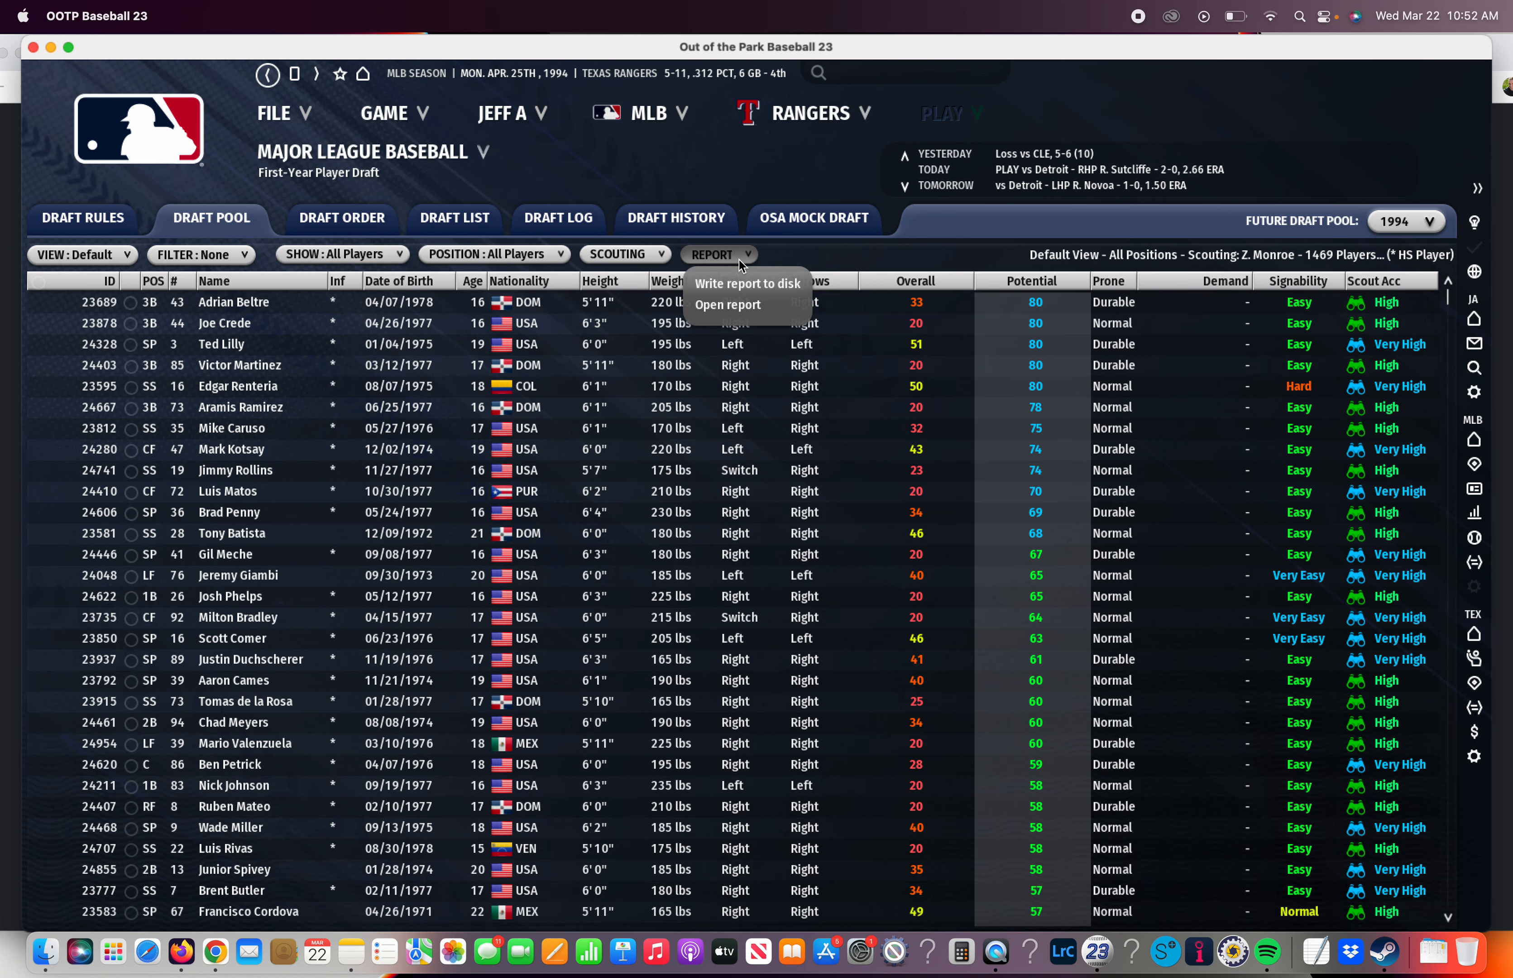
pyautogui.click(735, 304)
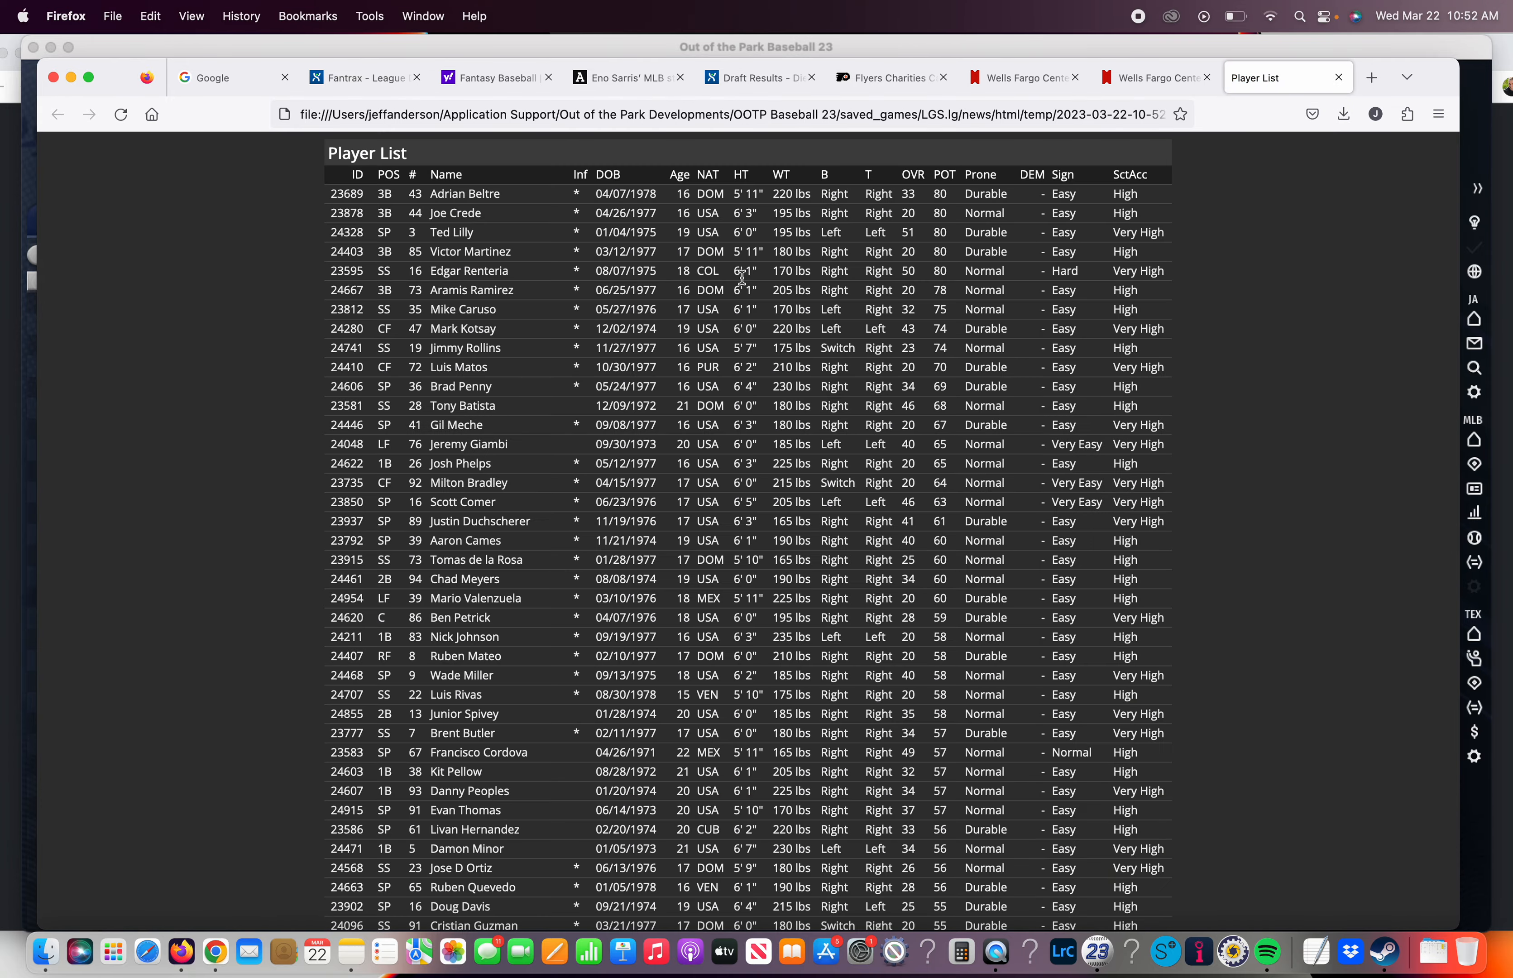
pyautogui.press('super+a')
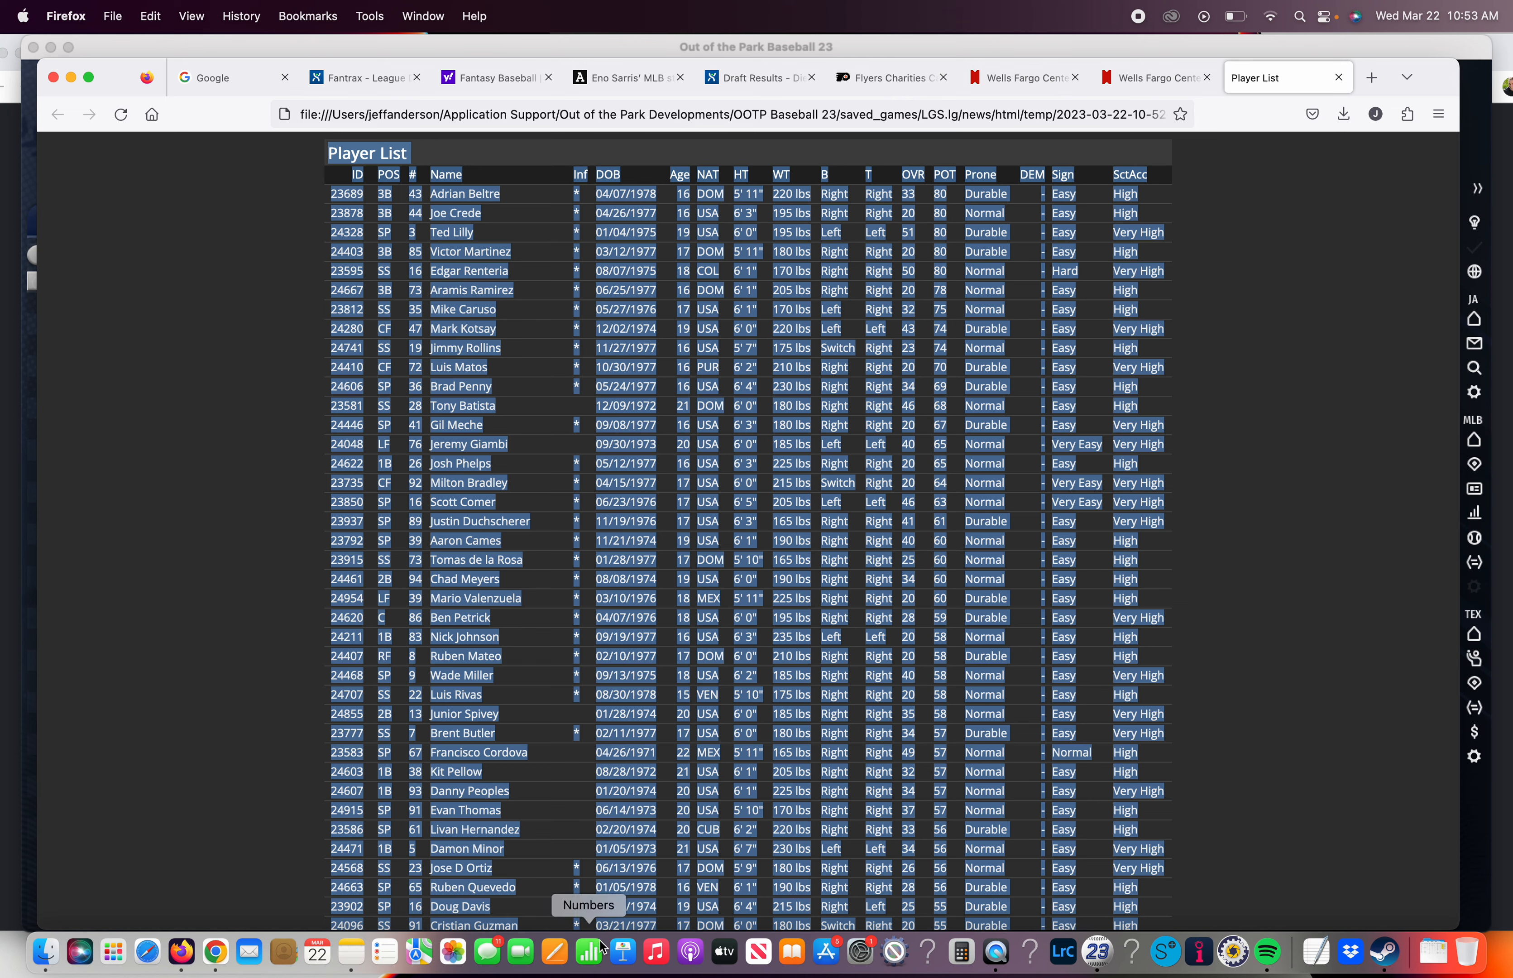
# Switch to Numbers and create a new blank spreadsheet, moving its window slightly aside
pyautogui.click(593, 957)
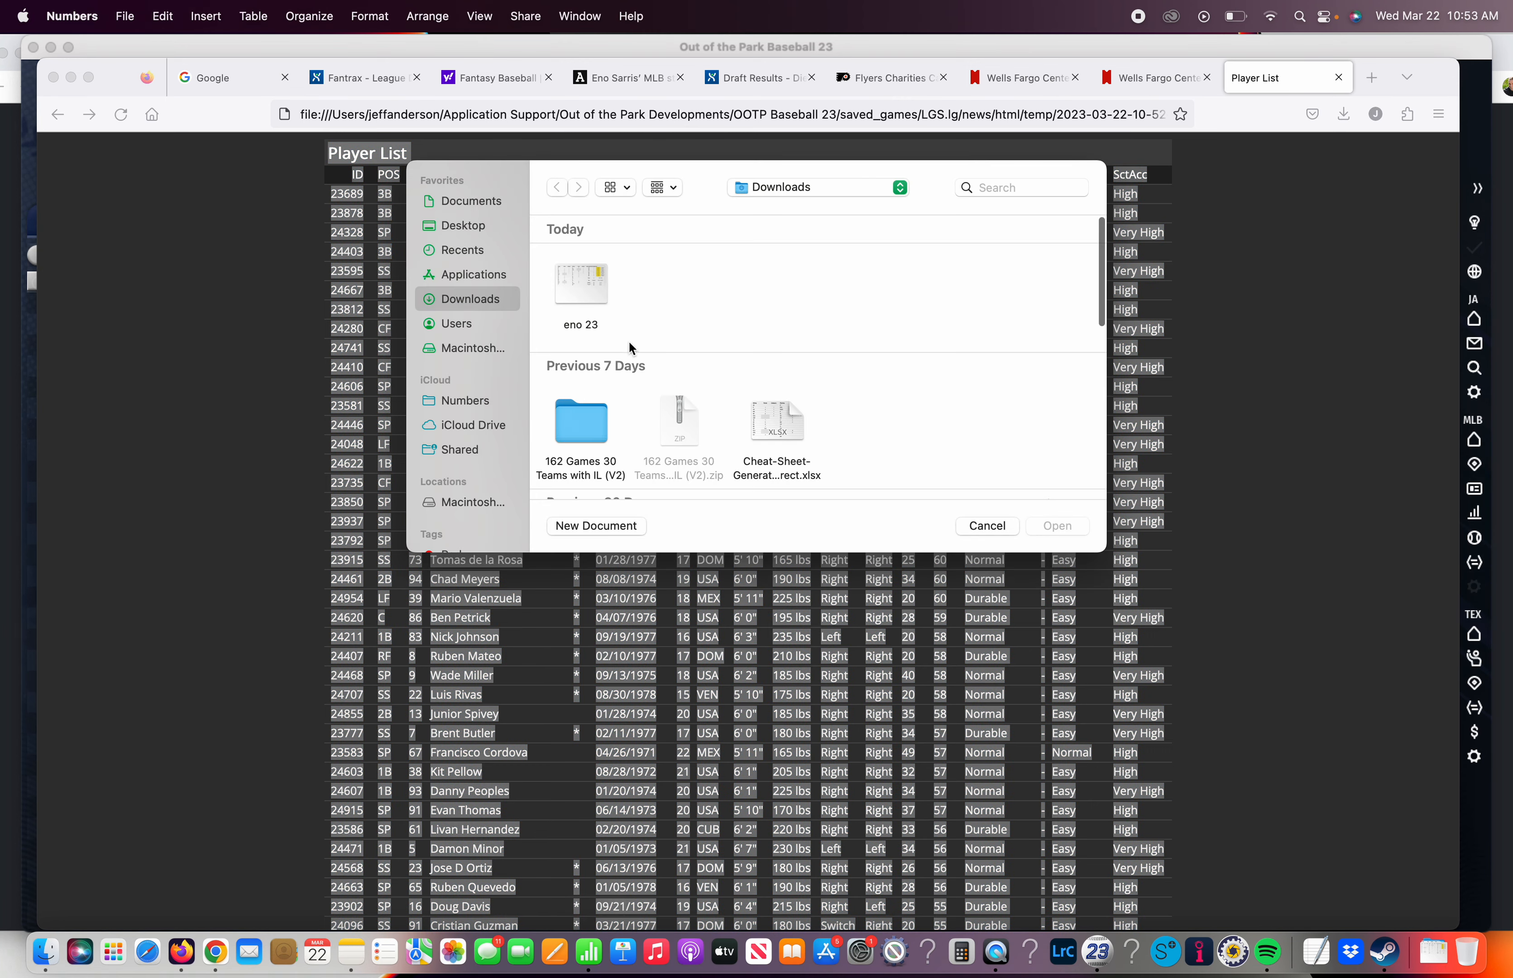
pyautogui.click(626, 525)
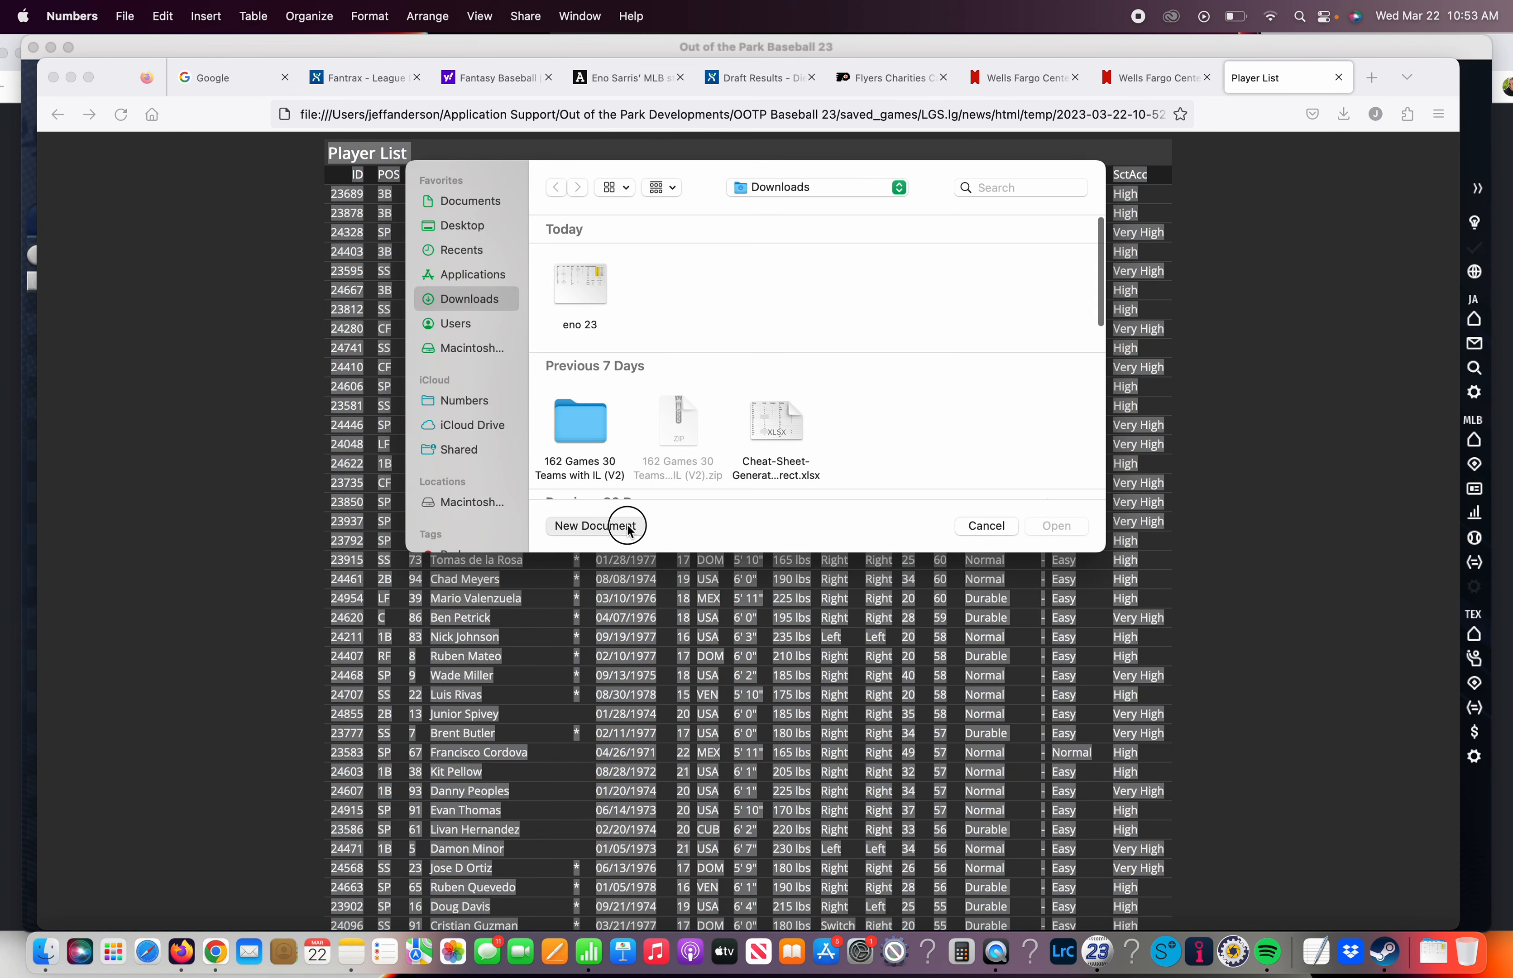
pyautogui.doubleClick(564, 374)
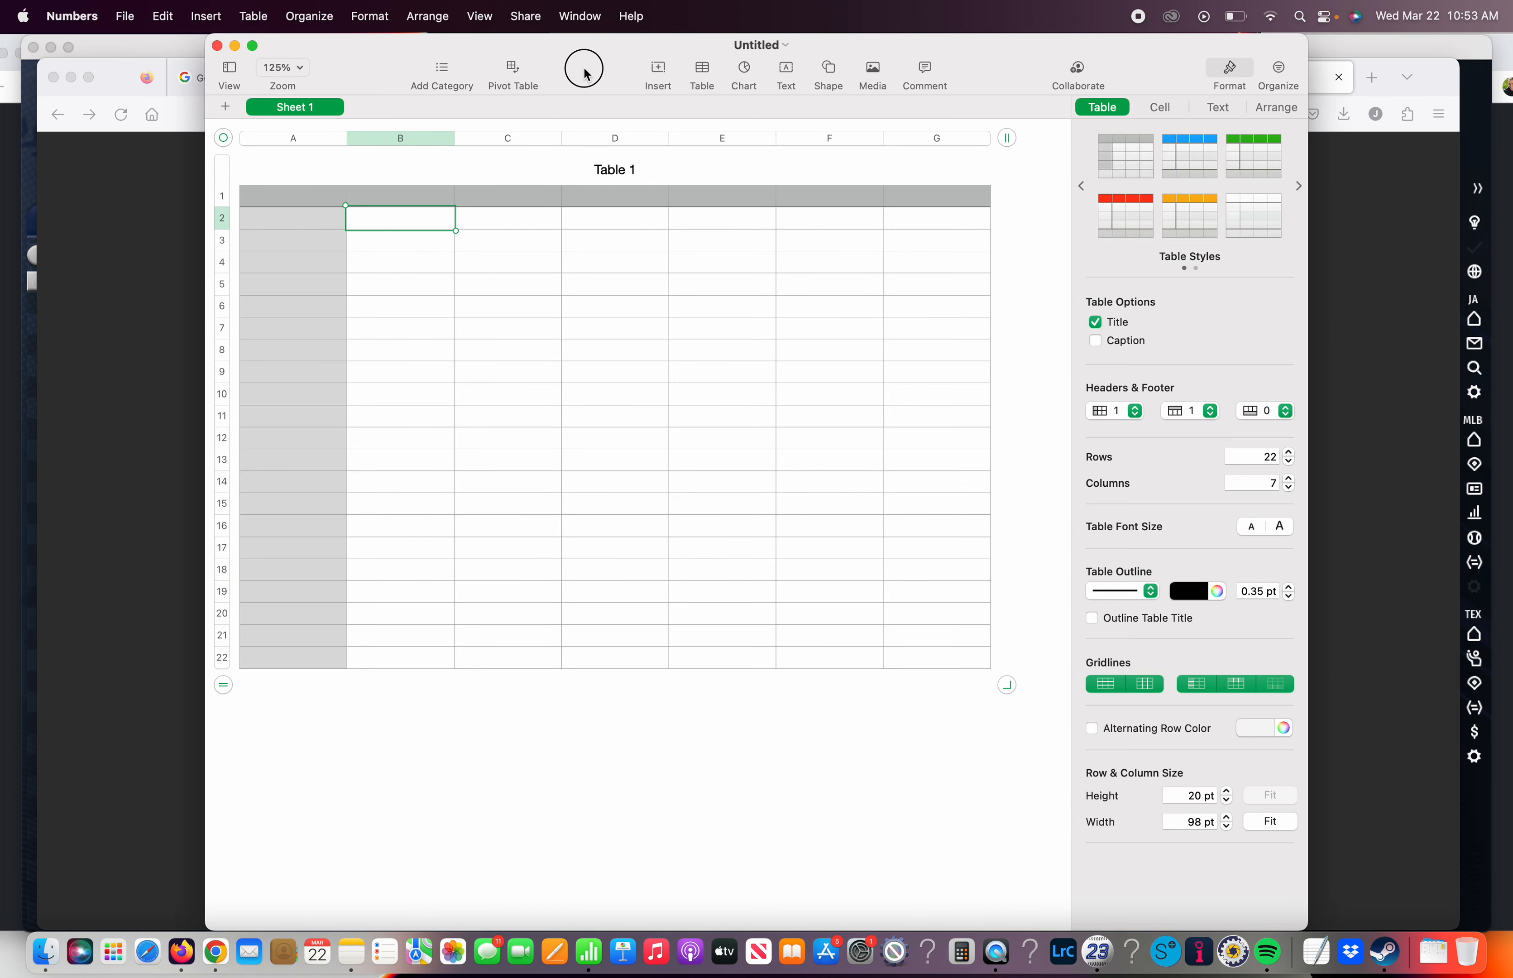
pyautogui.moveTo(585, 73); pyautogui.dragTo(519, 85)
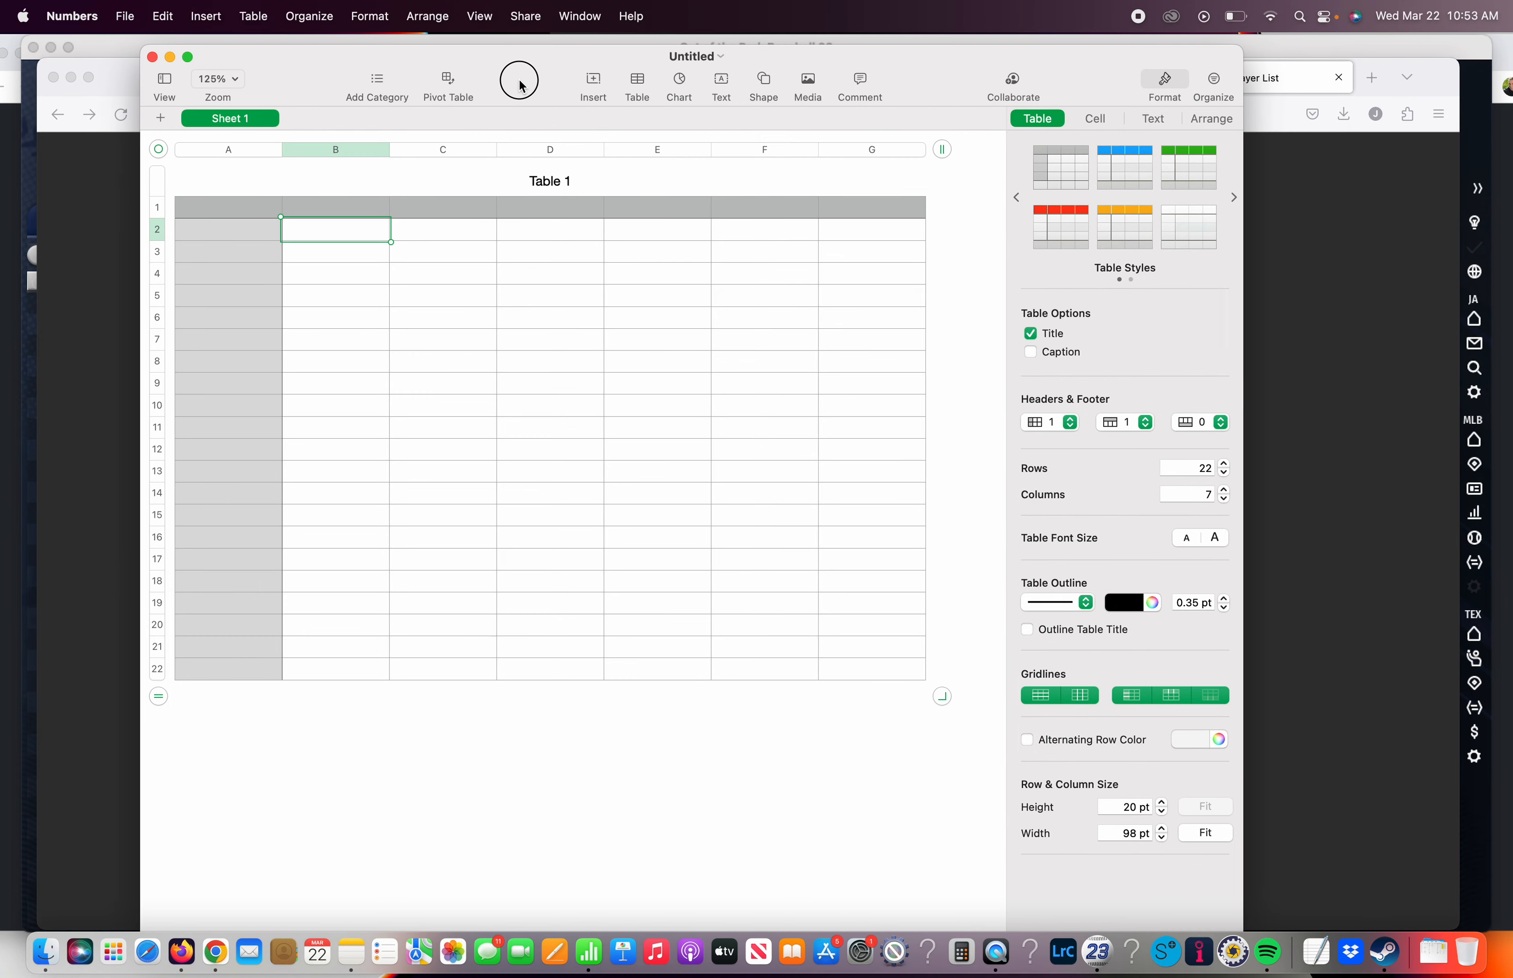
# Paste the copied player list into the blank table starting at cell B2, matching the table's style
pyautogui.click(125, 16)
pyautogui.moveTo(164, 24)
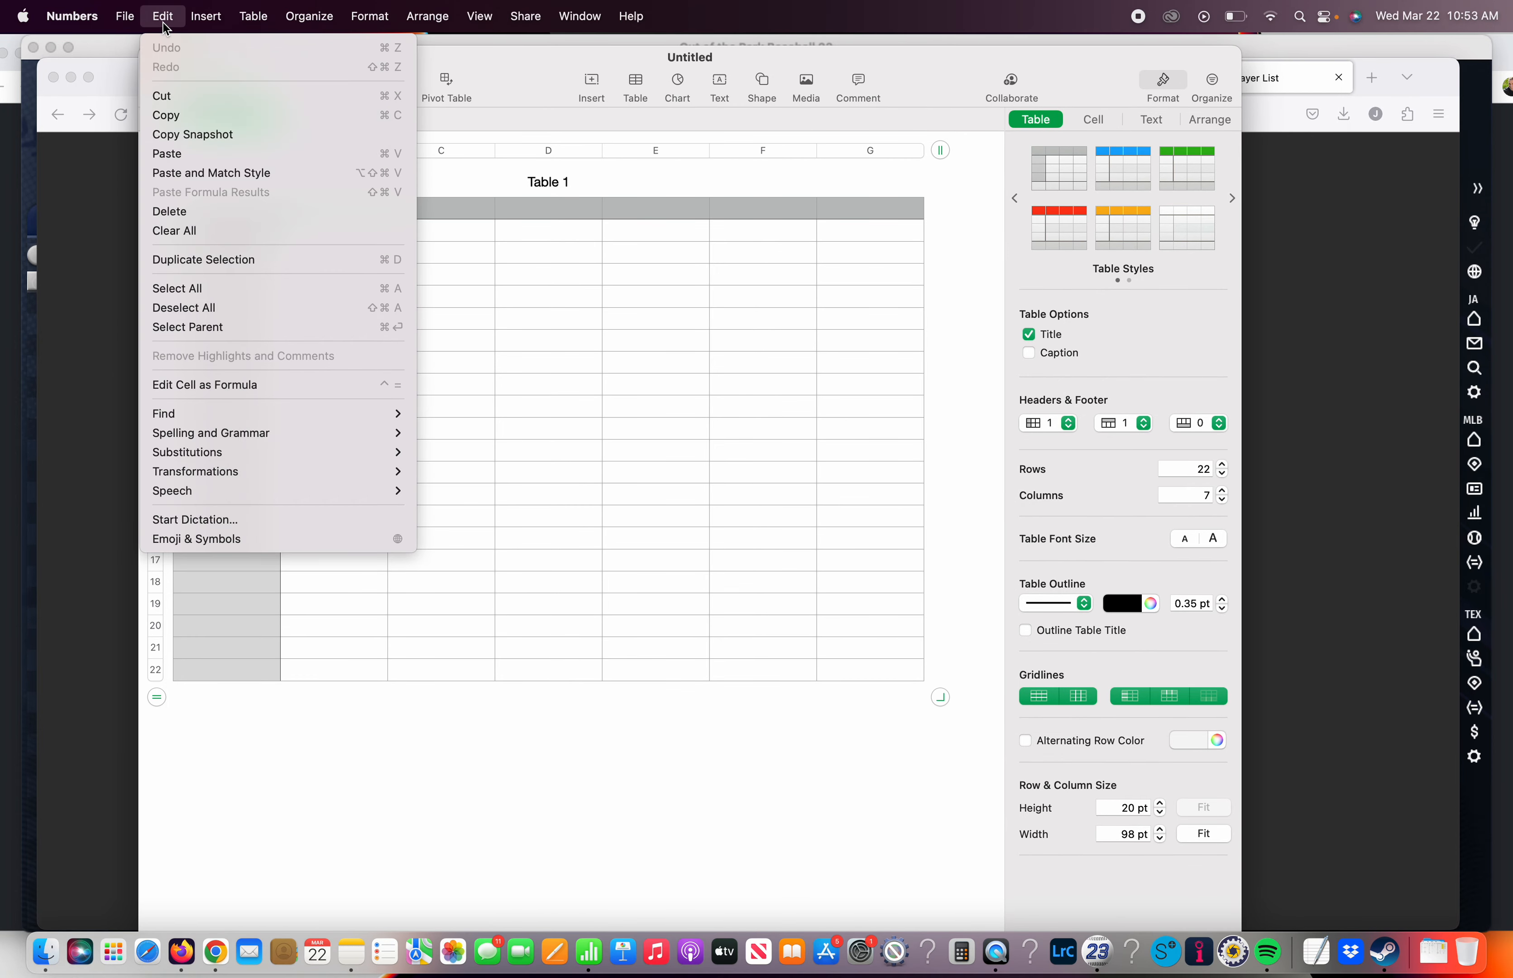
pyautogui.click(187, 172)
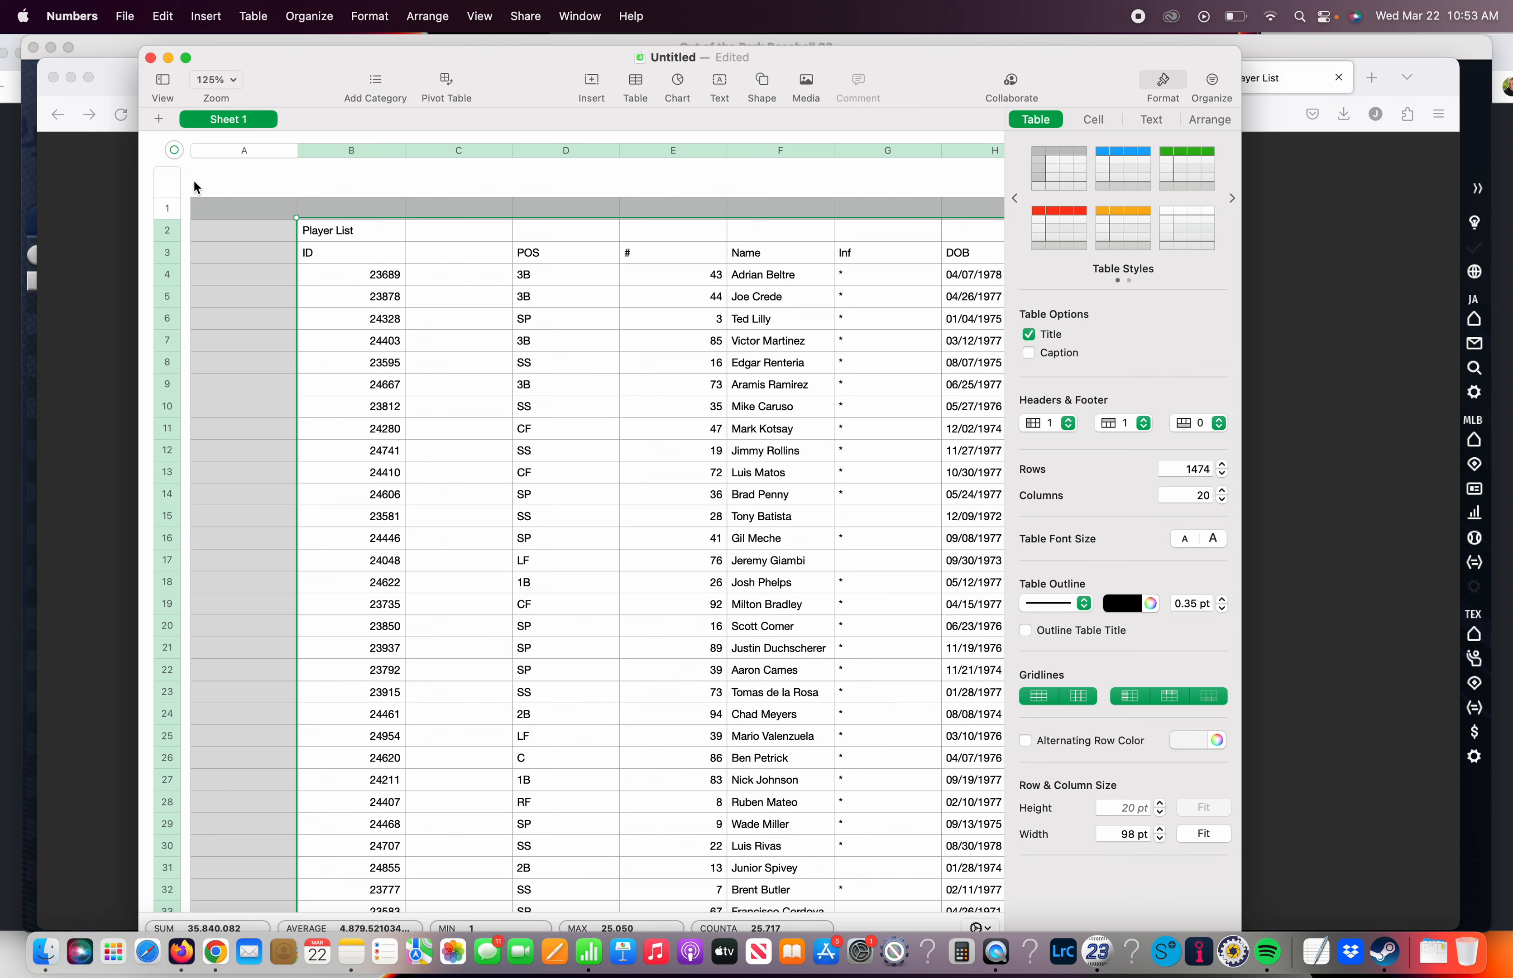
pyautogui.click(231, 206)
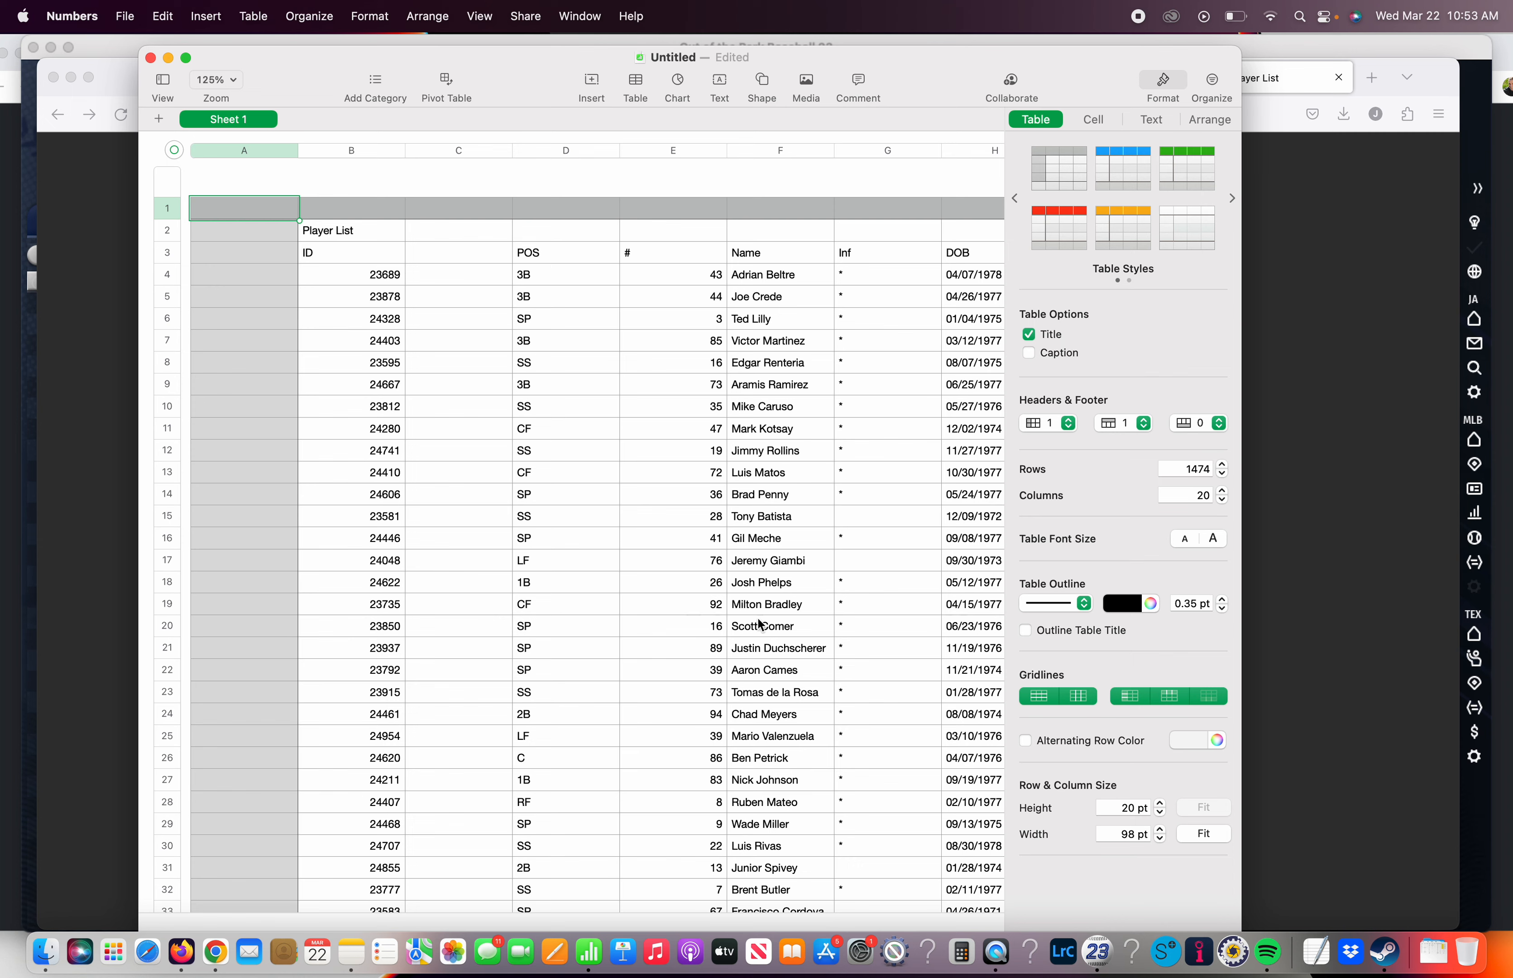
# Switch to Out of the Park Baseball and review the view options available for the draft pool
pyautogui.click(1098, 954)
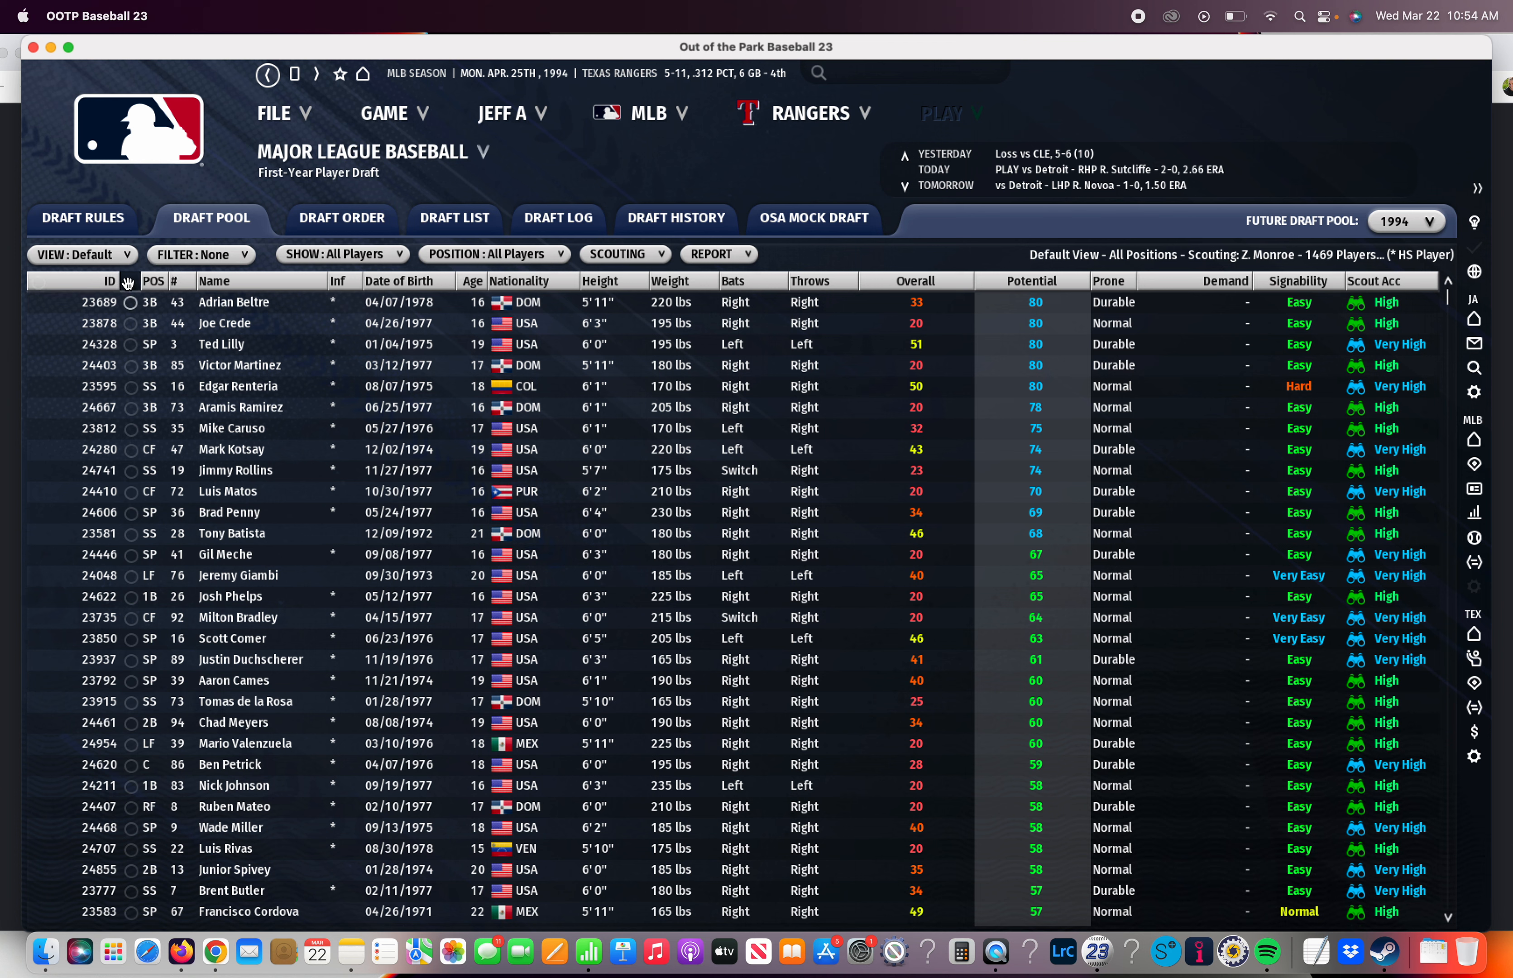
pyautogui.click(117, 256)
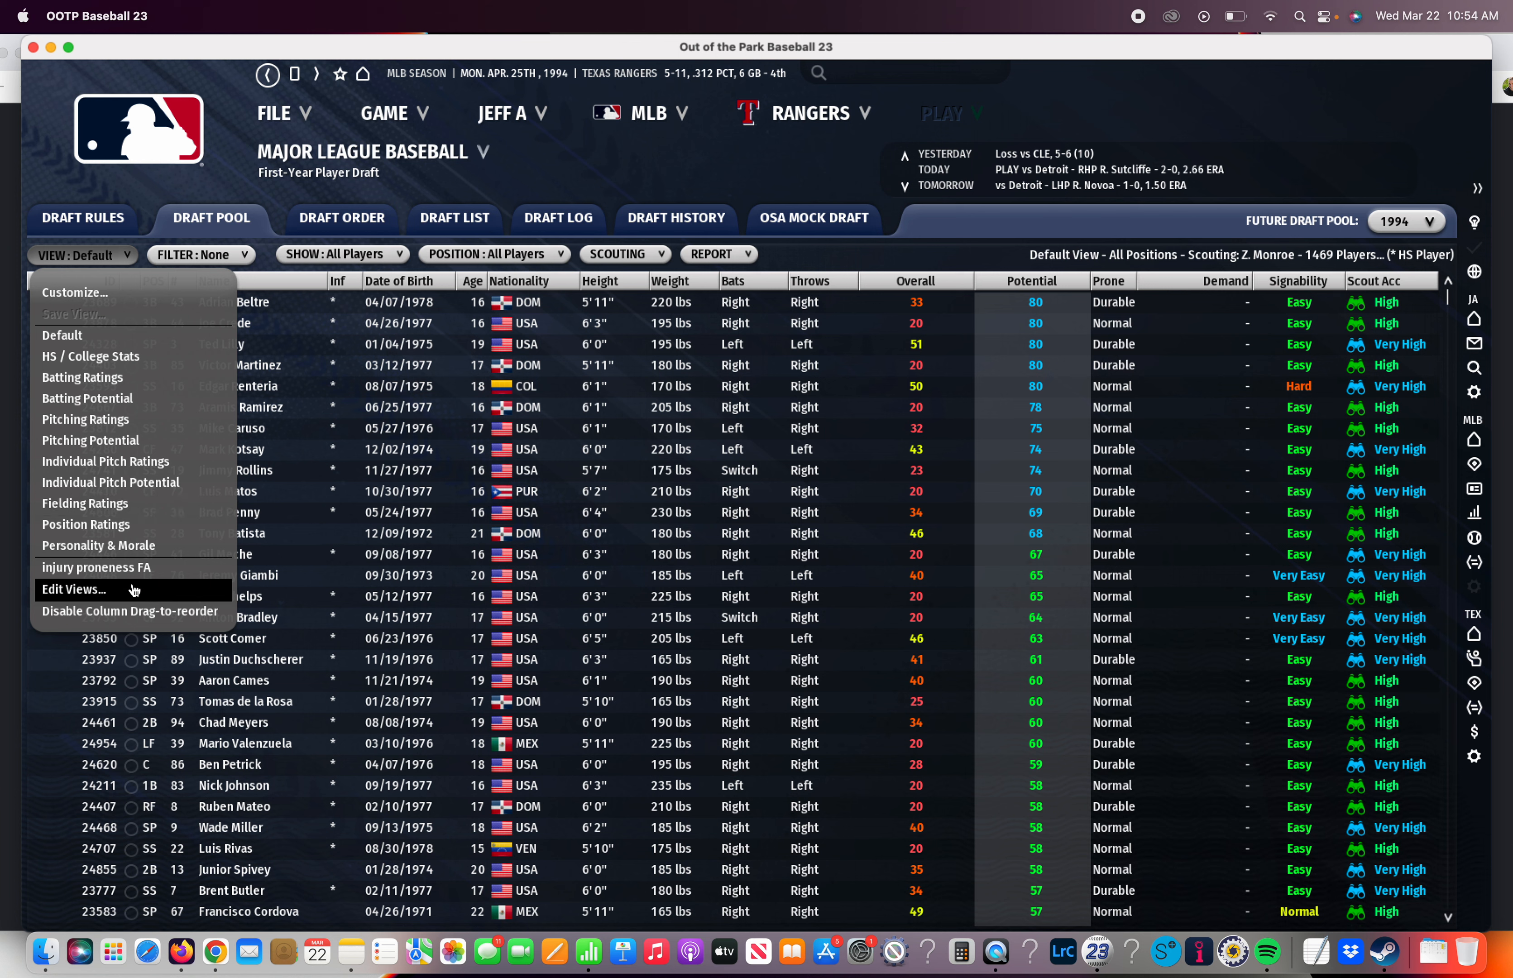
pyautogui.click(220, 181)
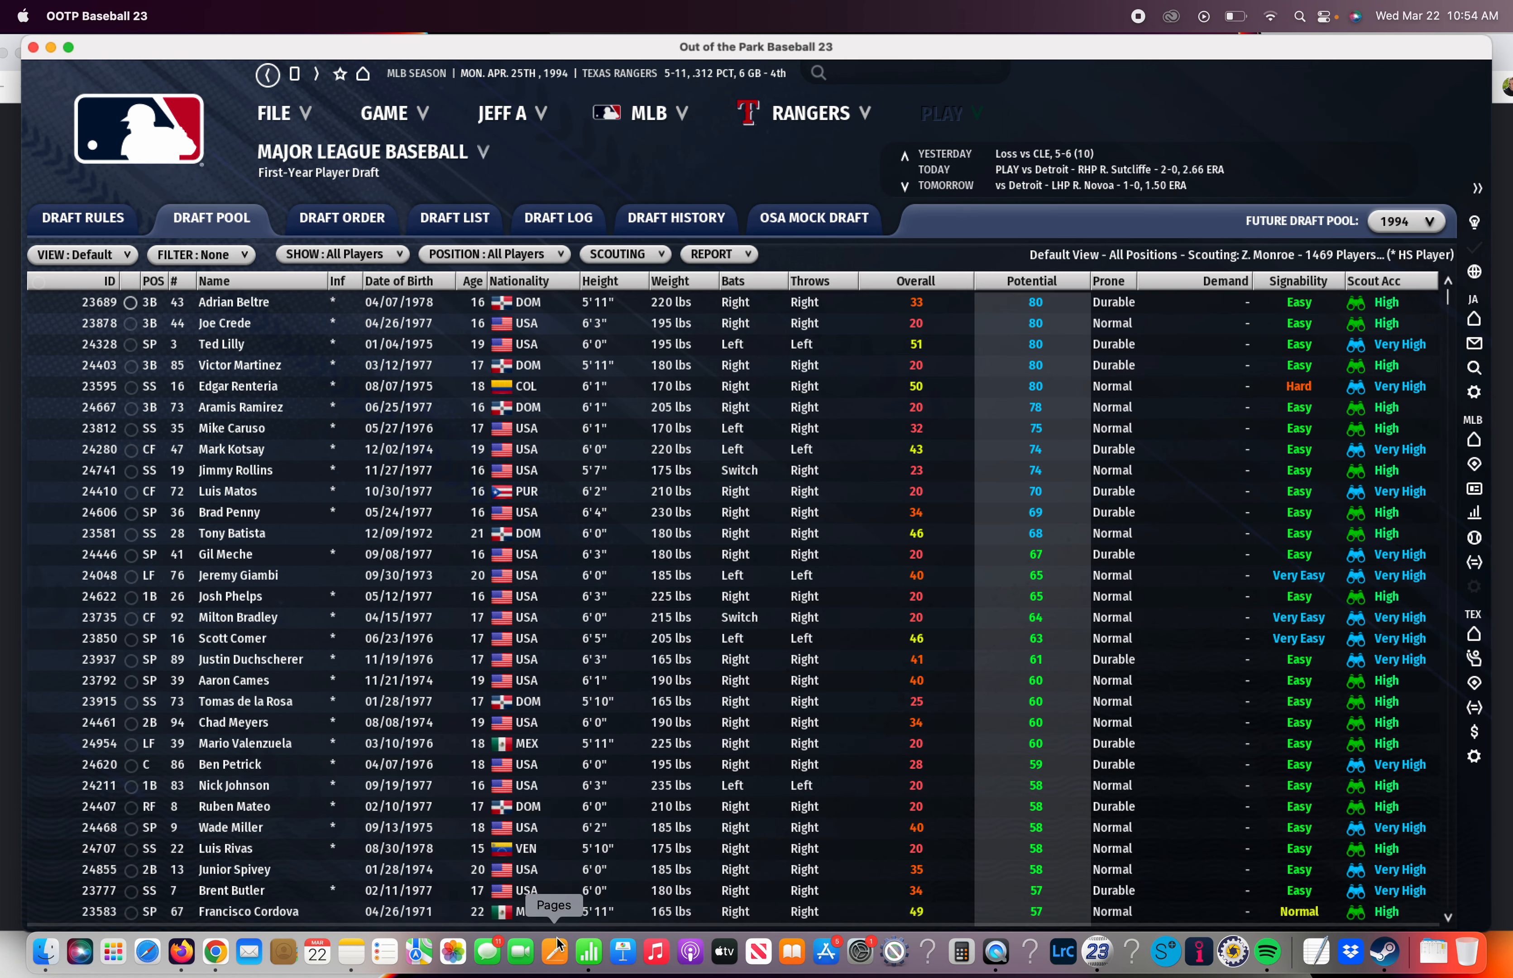
# Switch to Numbers and delete the empty header column before the player IDs
pyautogui.click(588, 950)
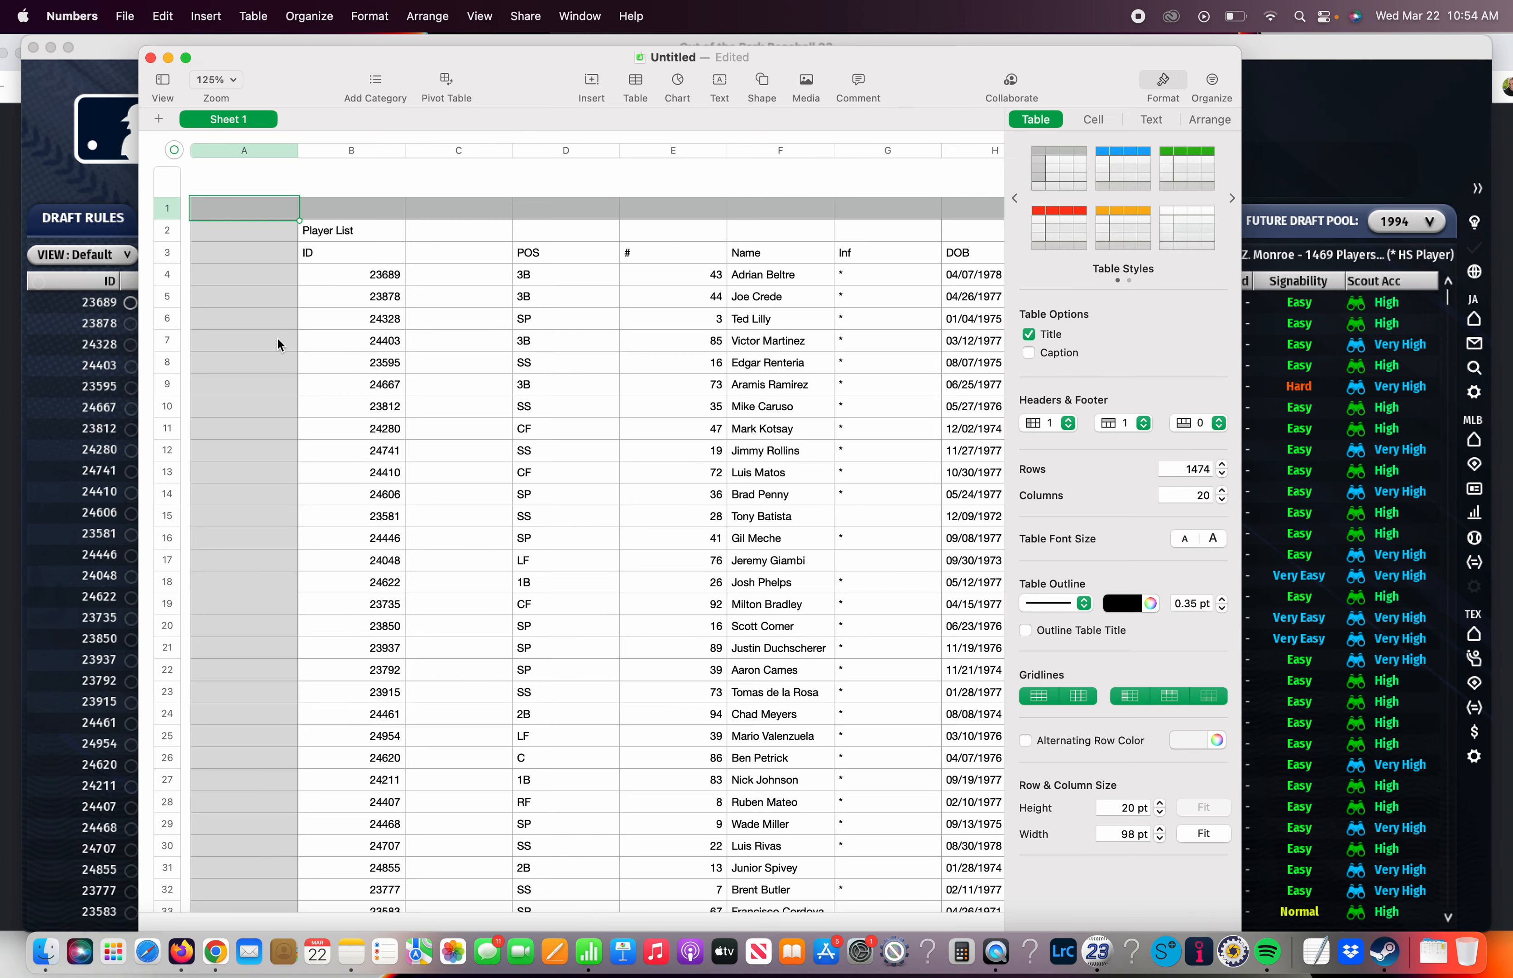
pyautogui.rightClick(267, 212)
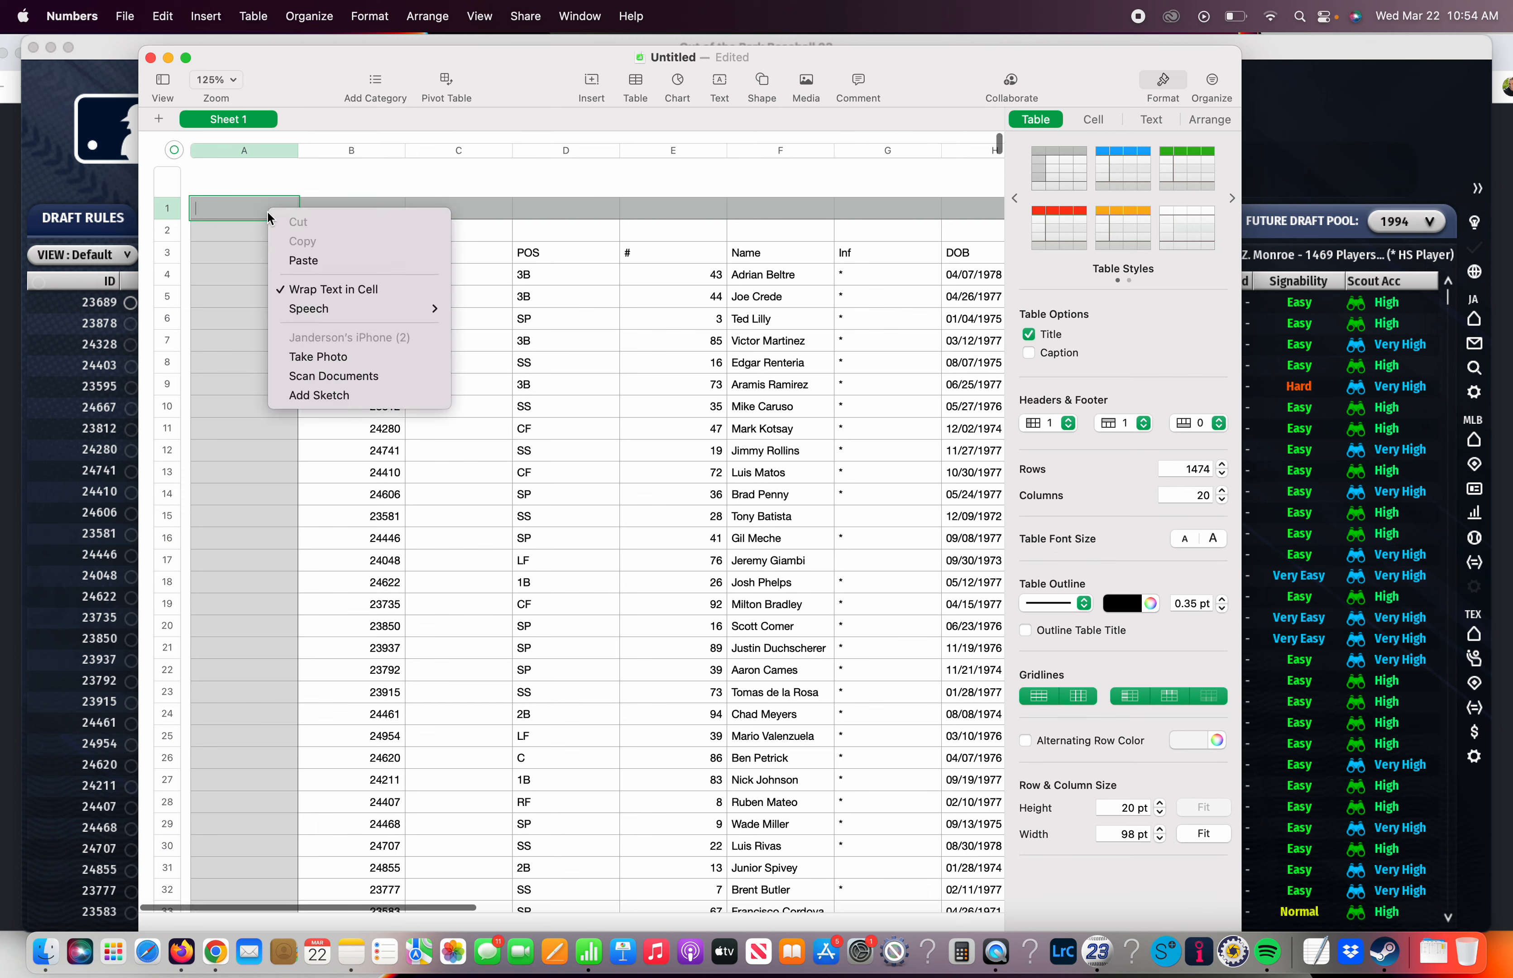
pyautogui.click(252, 209)
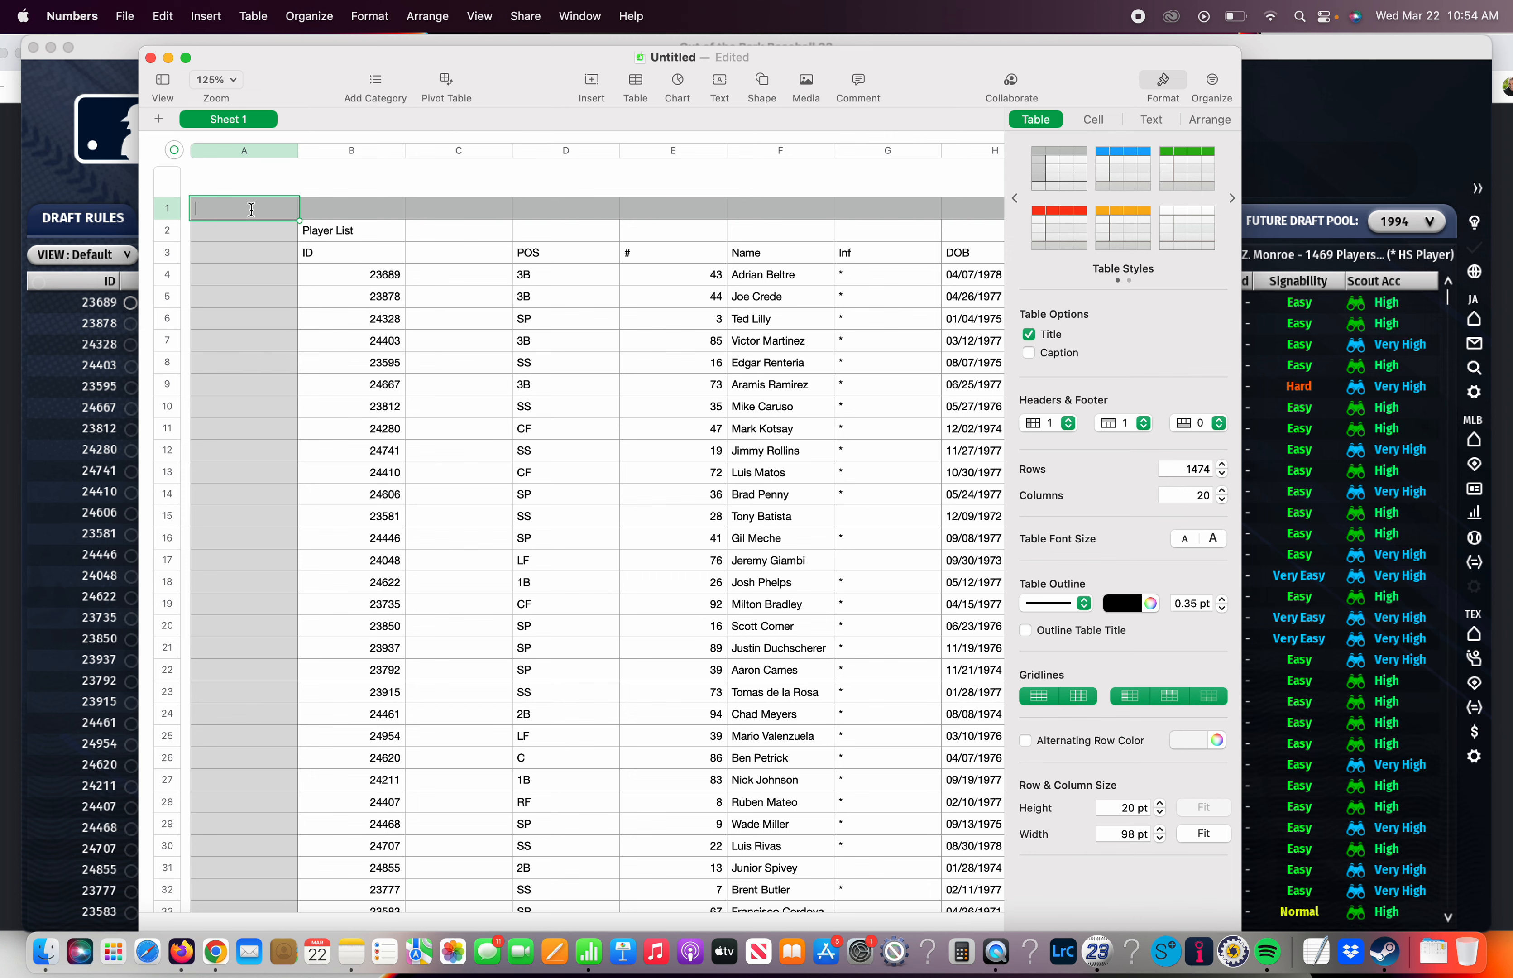
pyautogui.rightClick(251, 209)
pyautogui.click(232, 227)
pyautogui.click(333, 212)
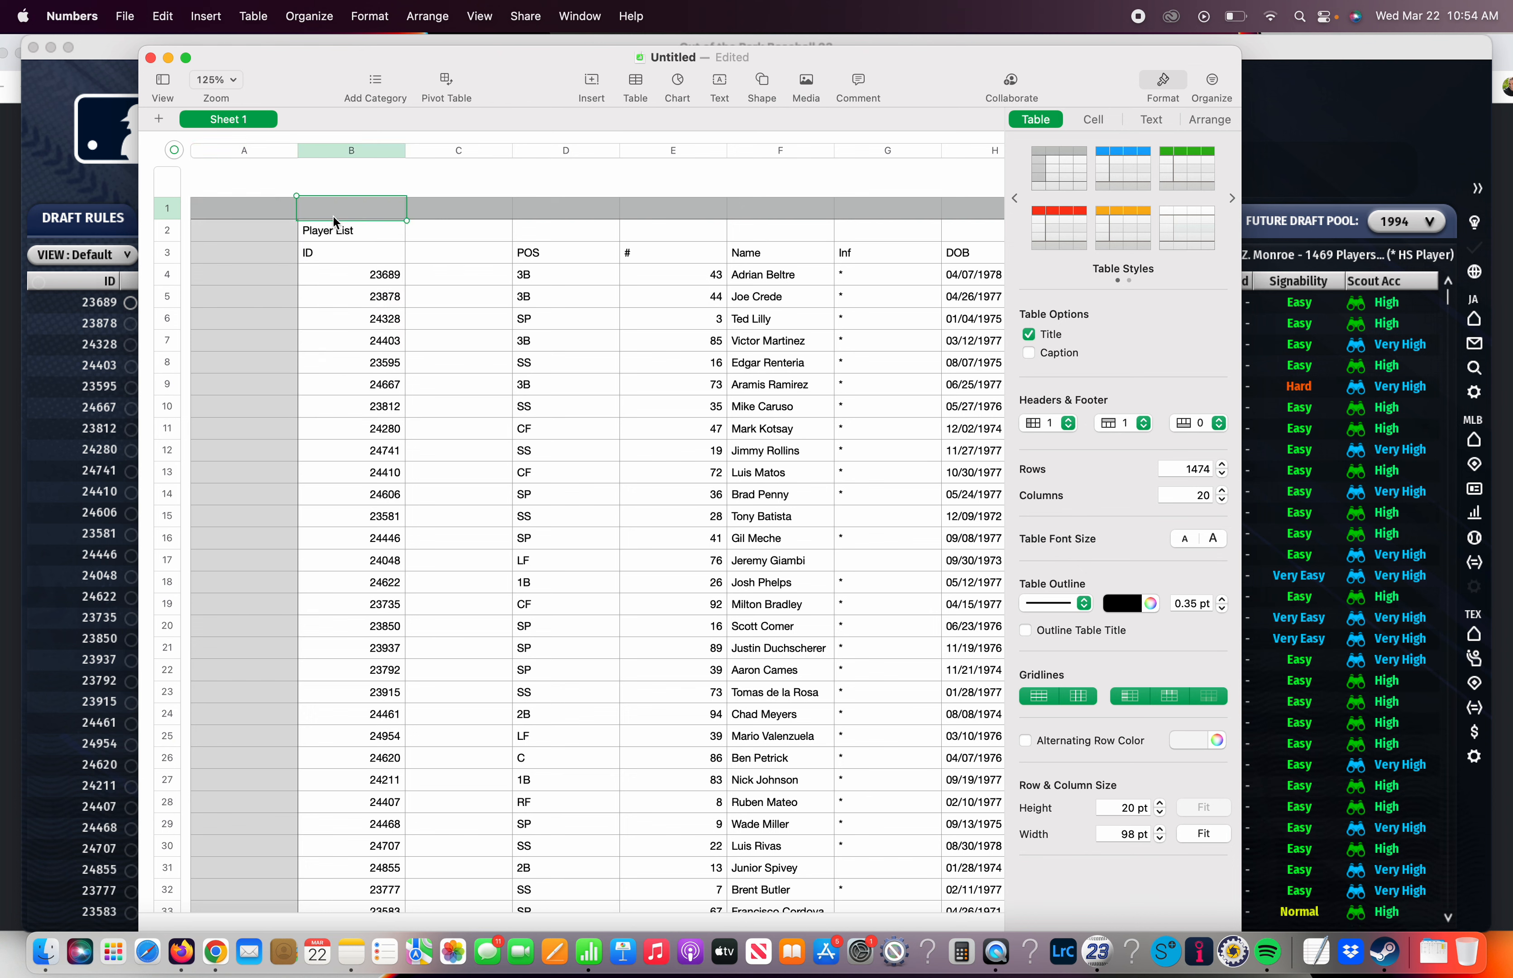
pyautogui.click(259, 217)
pyautogui.rightClick(258, 214)
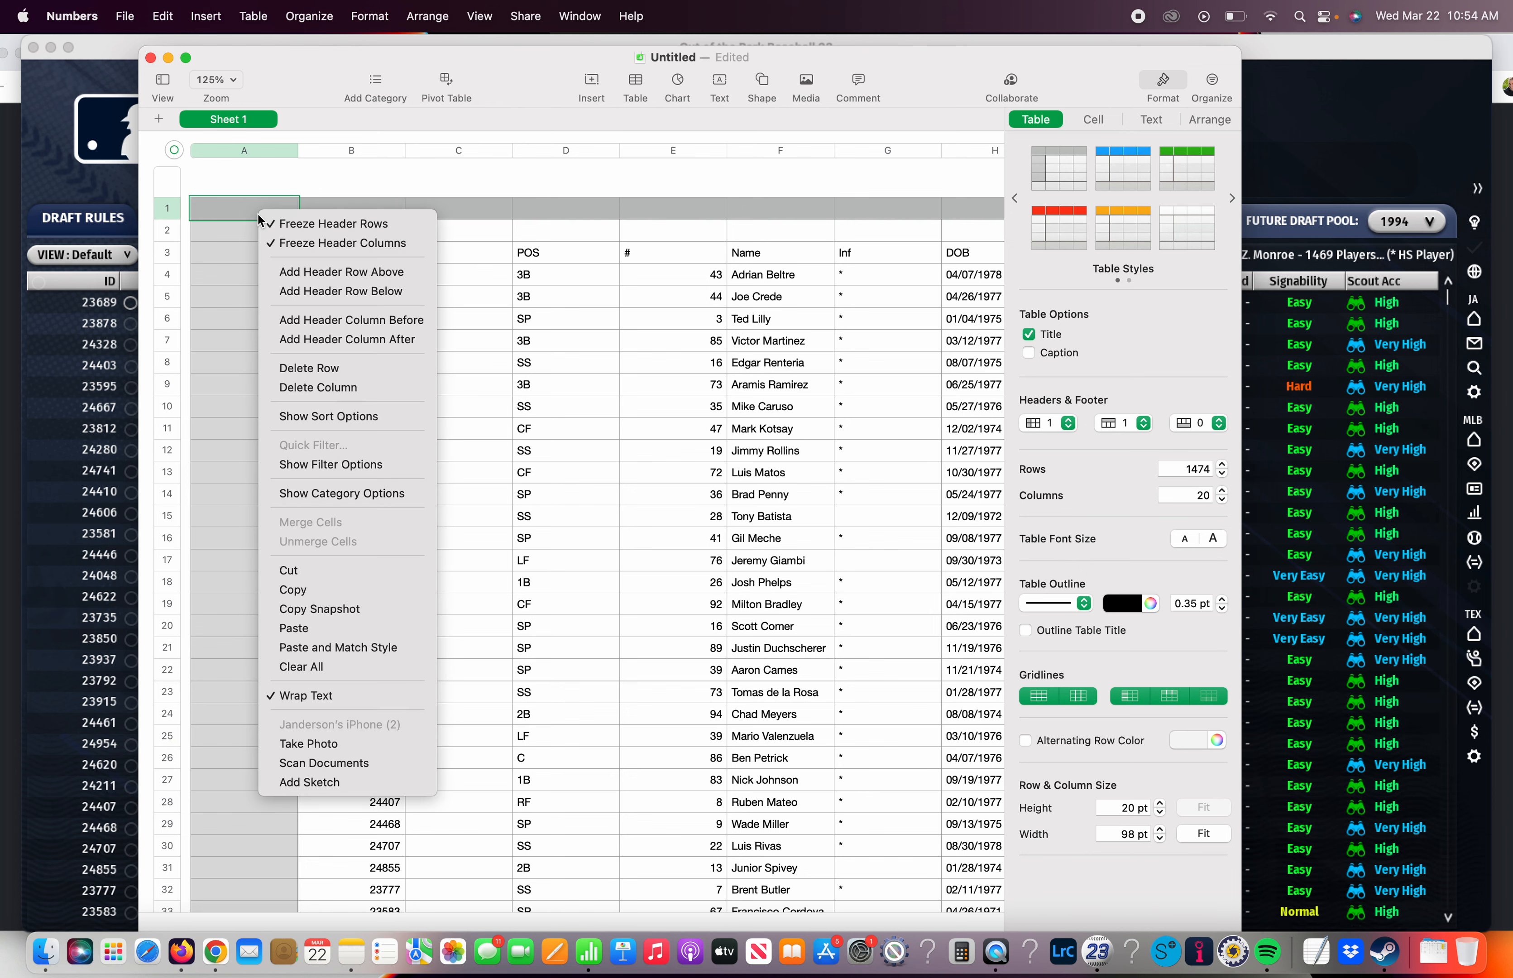
pyautogui.click(311, 389)
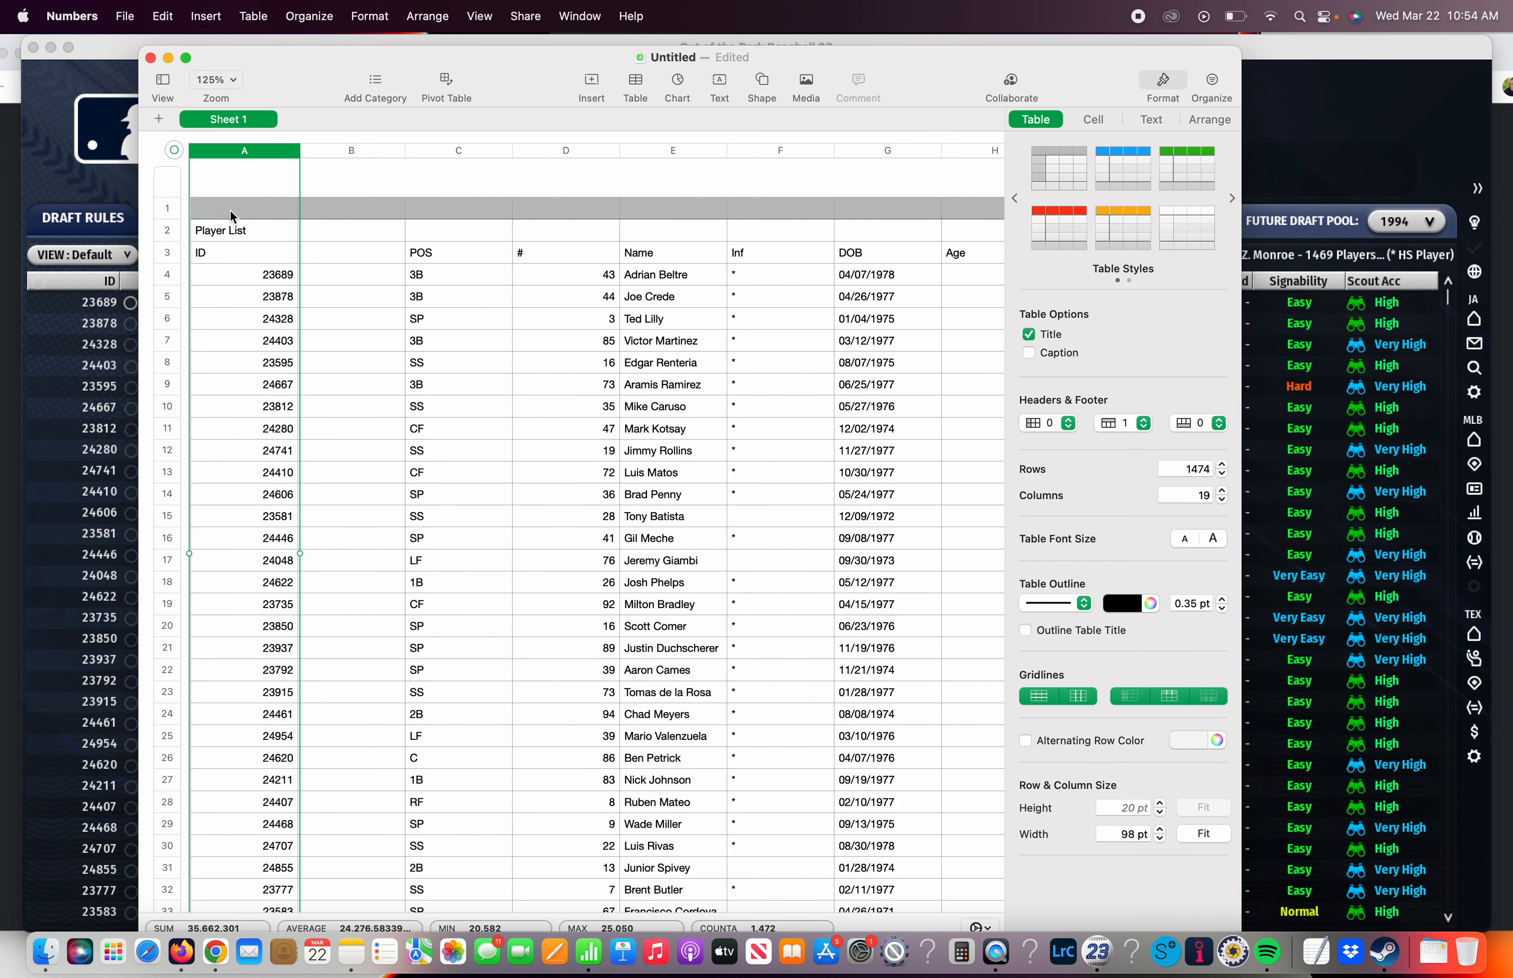
# Delete the first three rows holding the empty header, the Player List title and the column labels
pyautogui.click(206, 209)
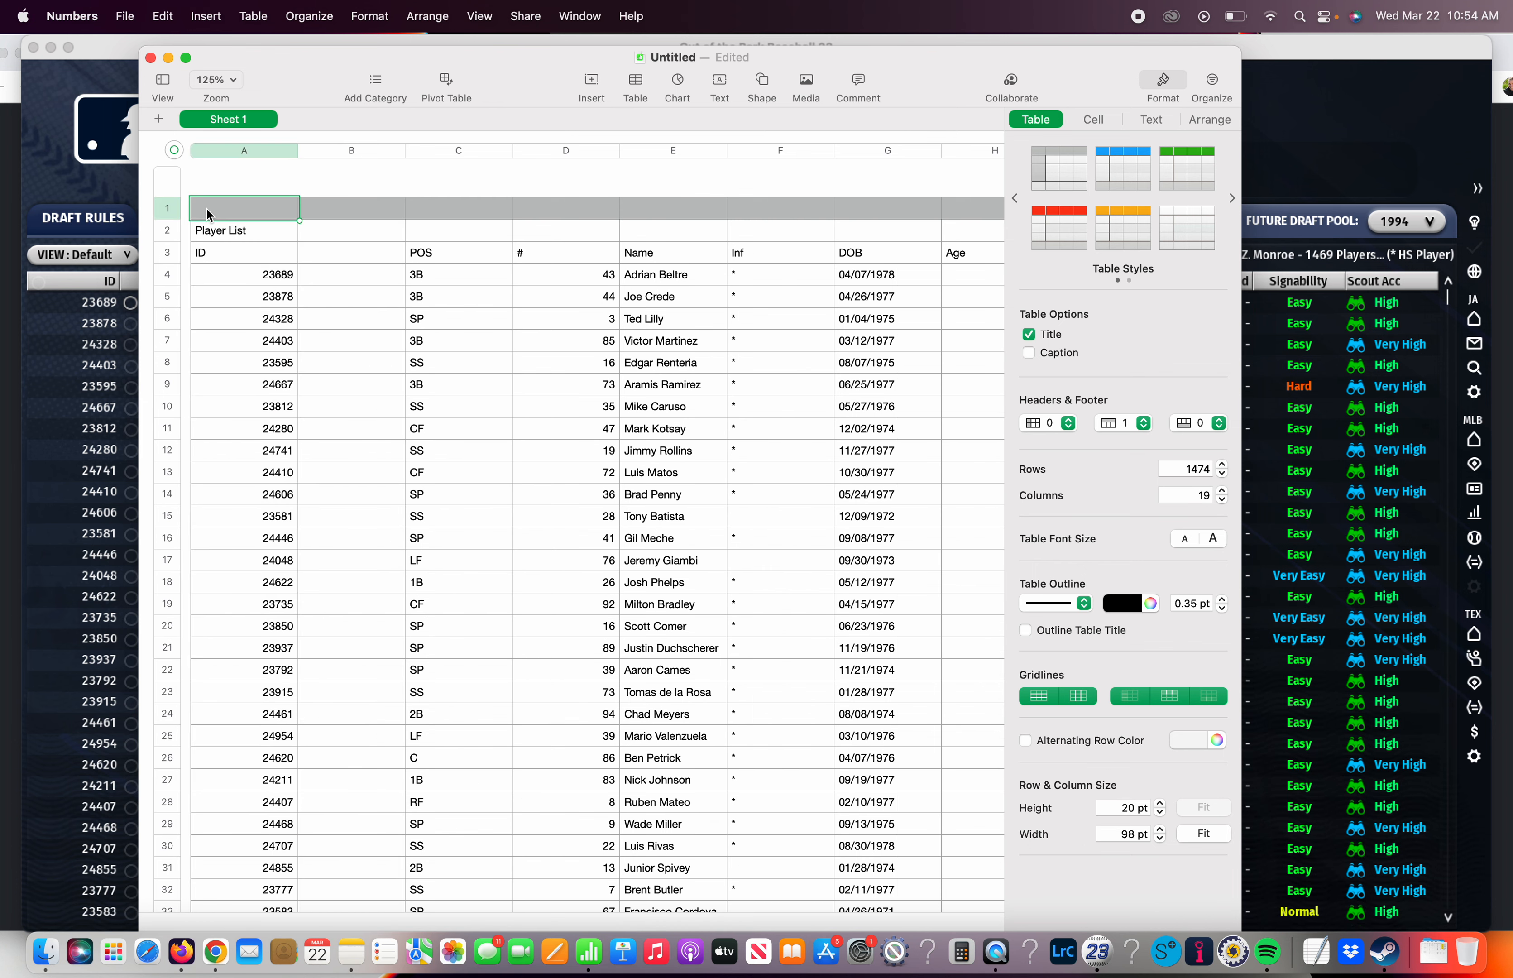
pyautogui.moveTo(206, 210); pyautogui.dragTo(216, 249)
pyautogui.rightClick(216, 251)
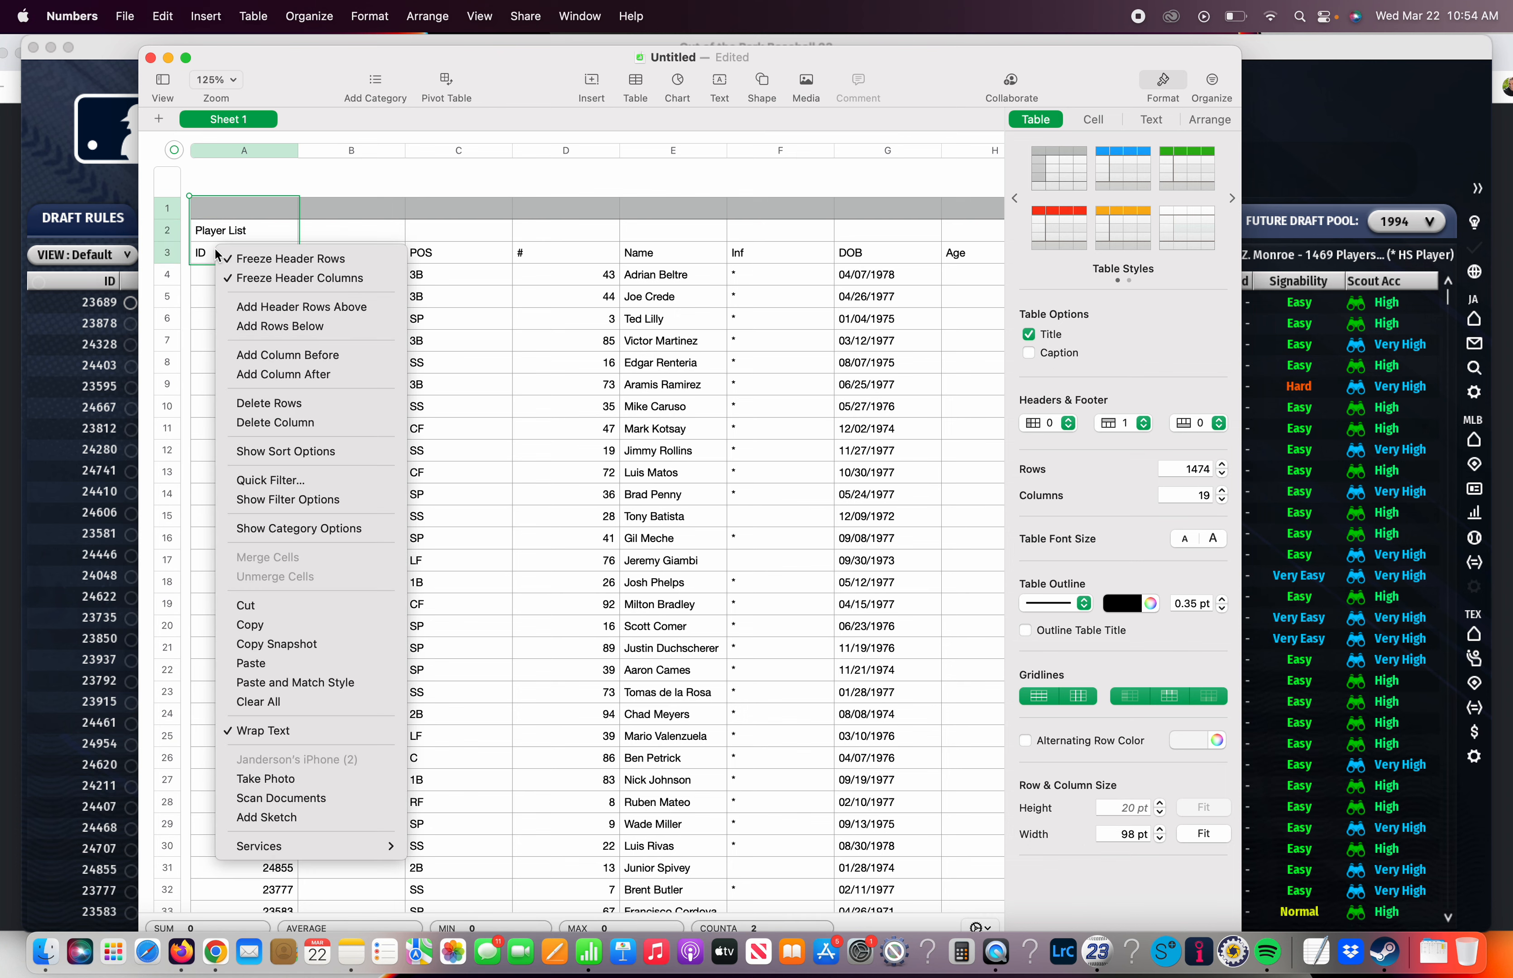
pyautogui.click(244, 407)
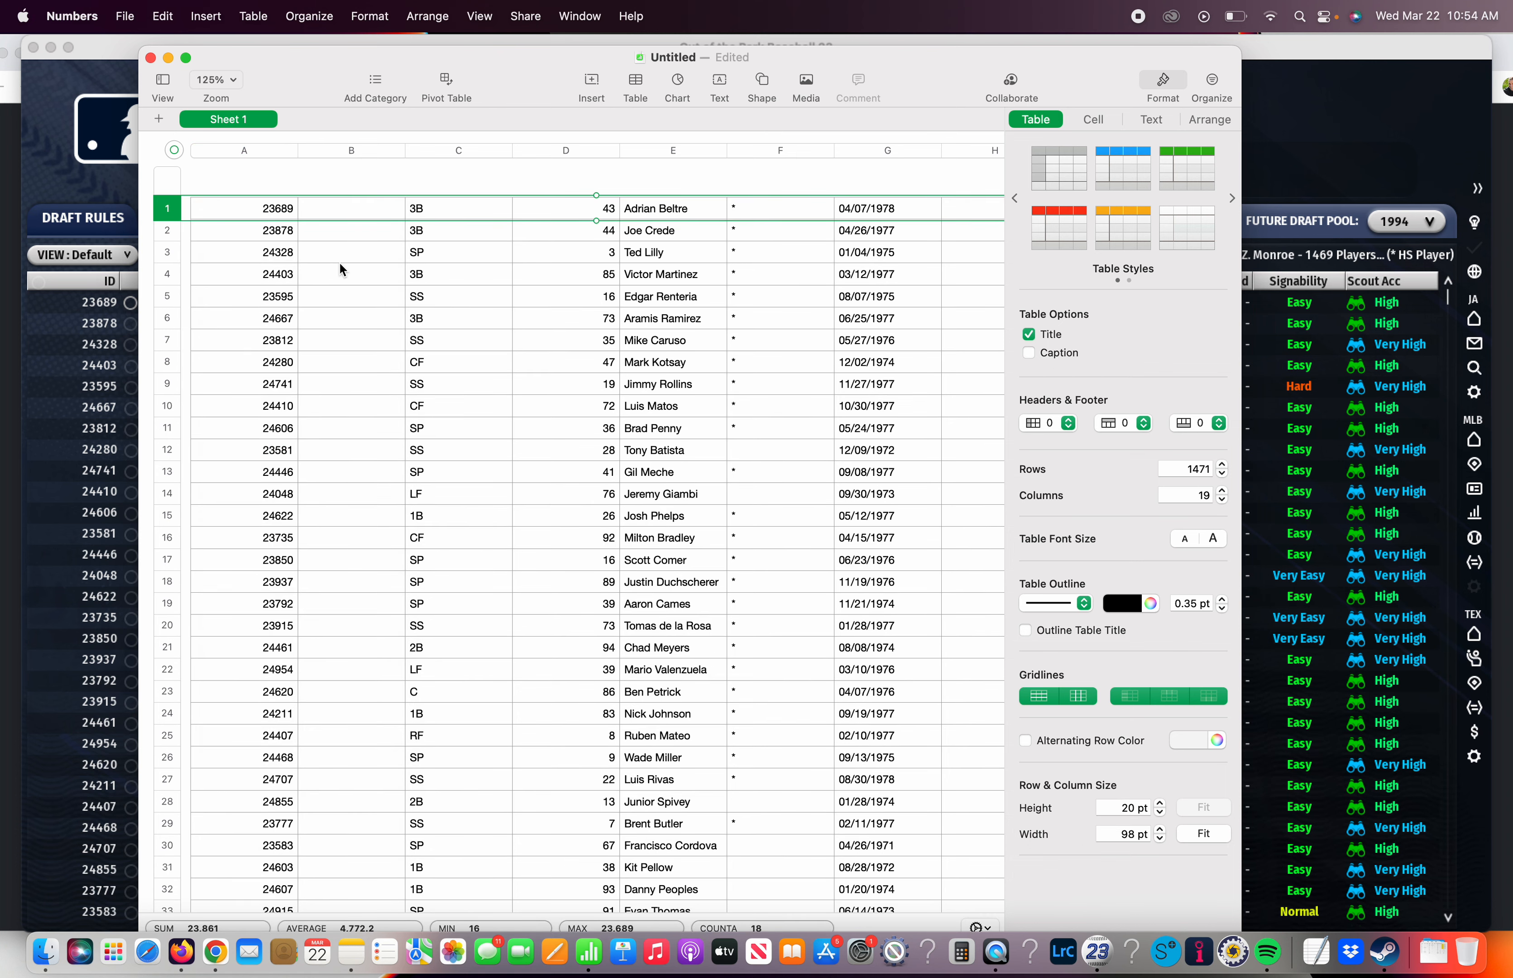
# Delete columns B through S so that only the player ID column is kept
pyautogui.click(337, 216)
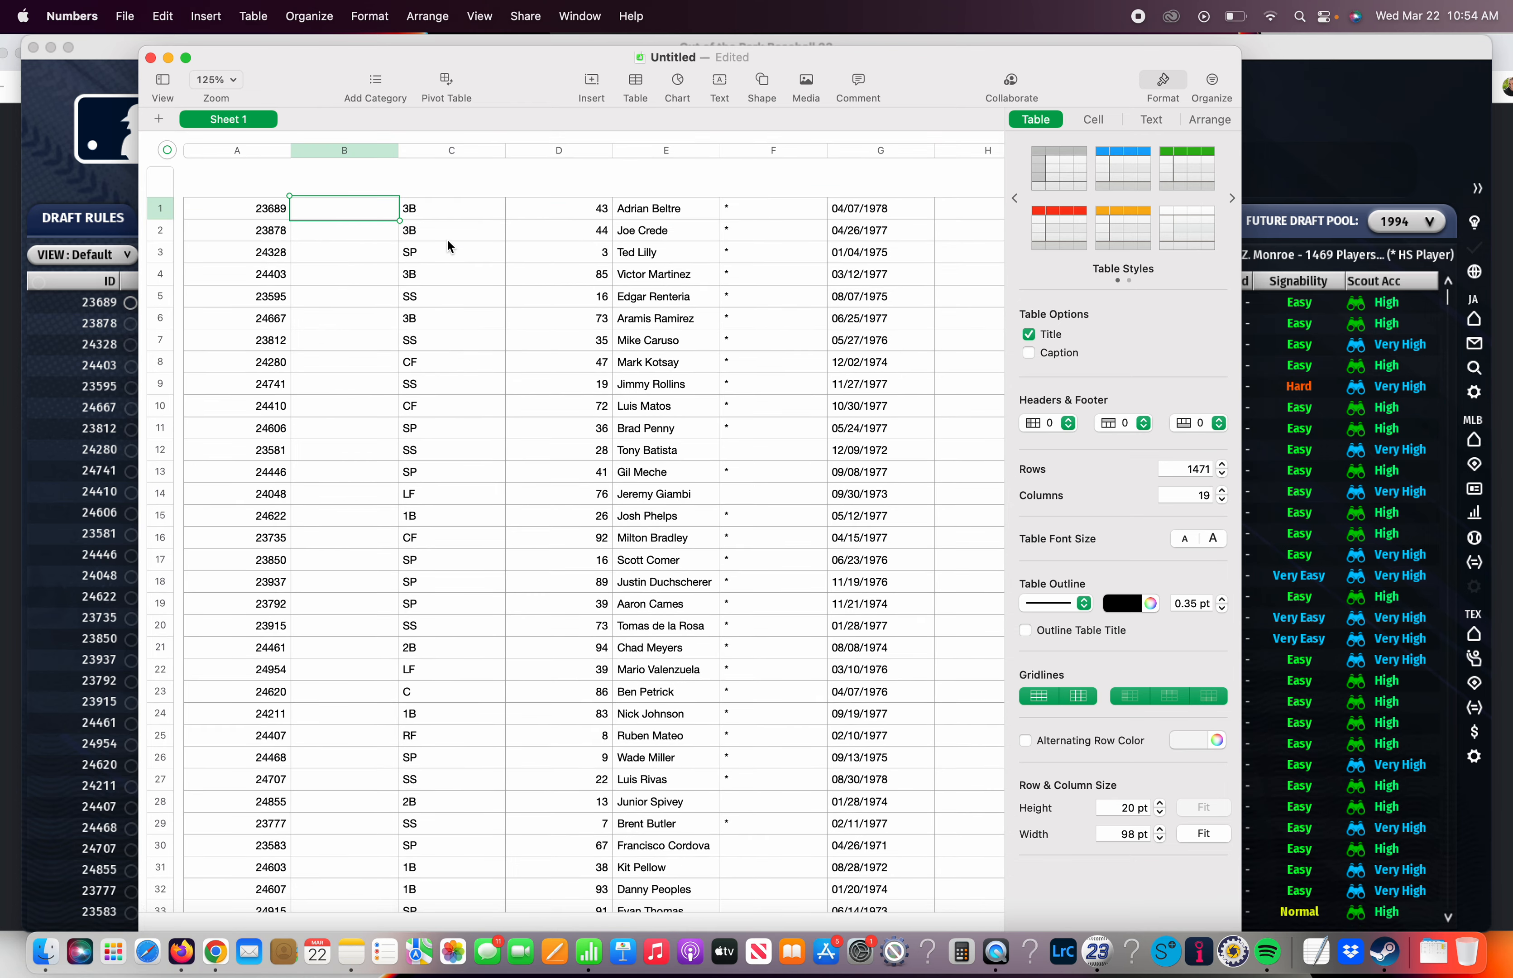
pyautogui.hscroll(15, 448, 247)
pyautogui.keyDown('shift'); pyautogui.click(550, 215); pyautogui.keyUp('shift')
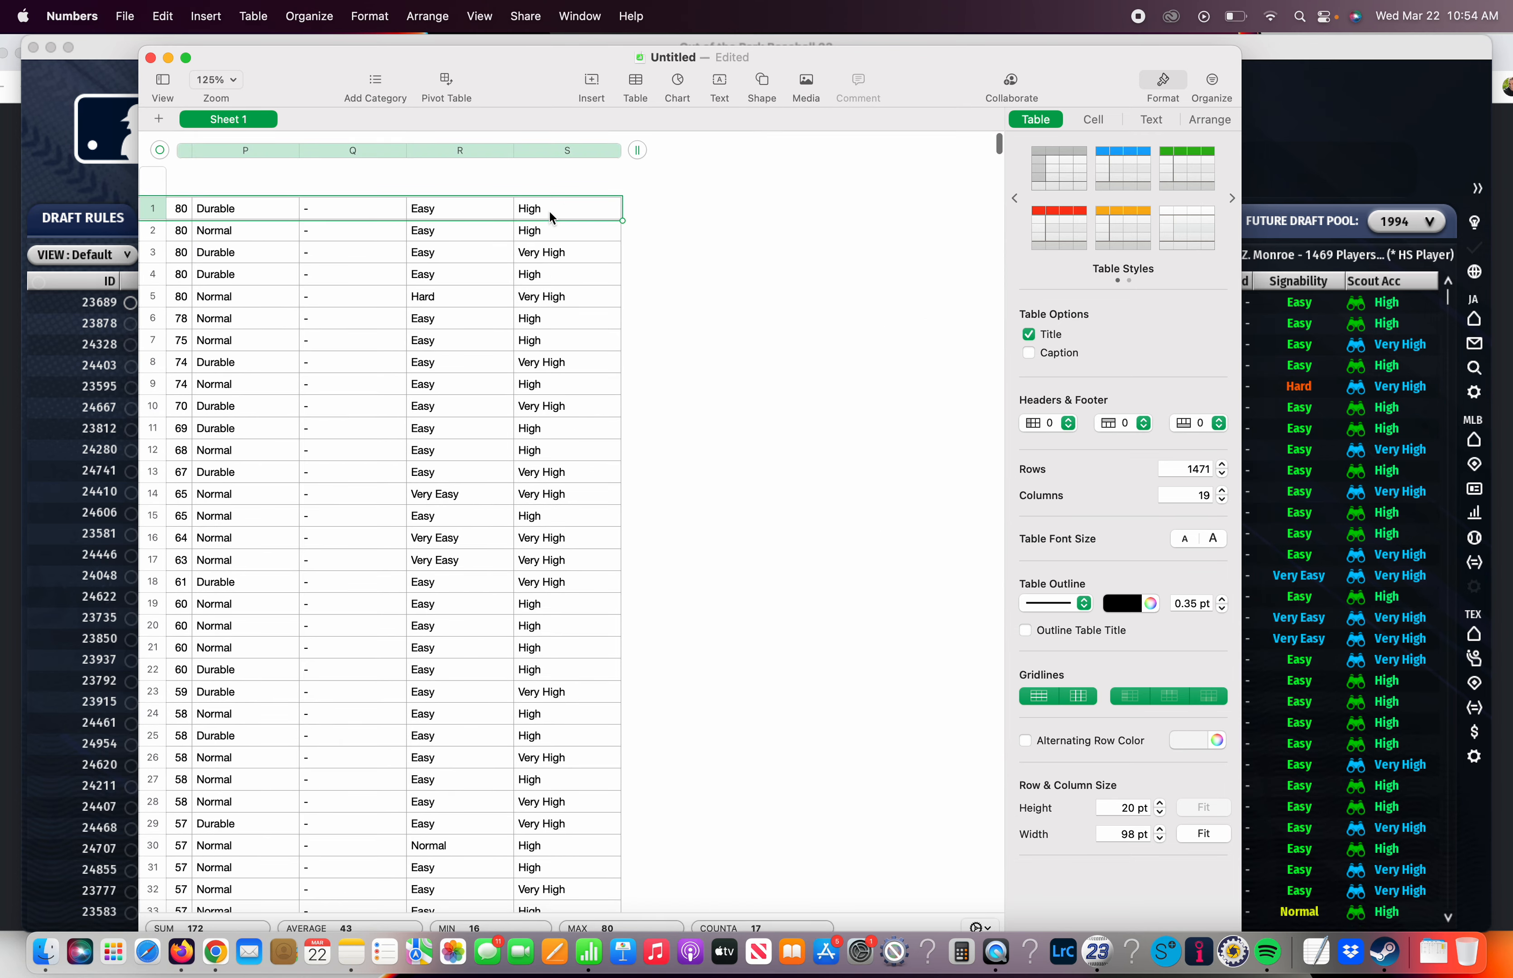
pyautogui.rightClick(550, 215)
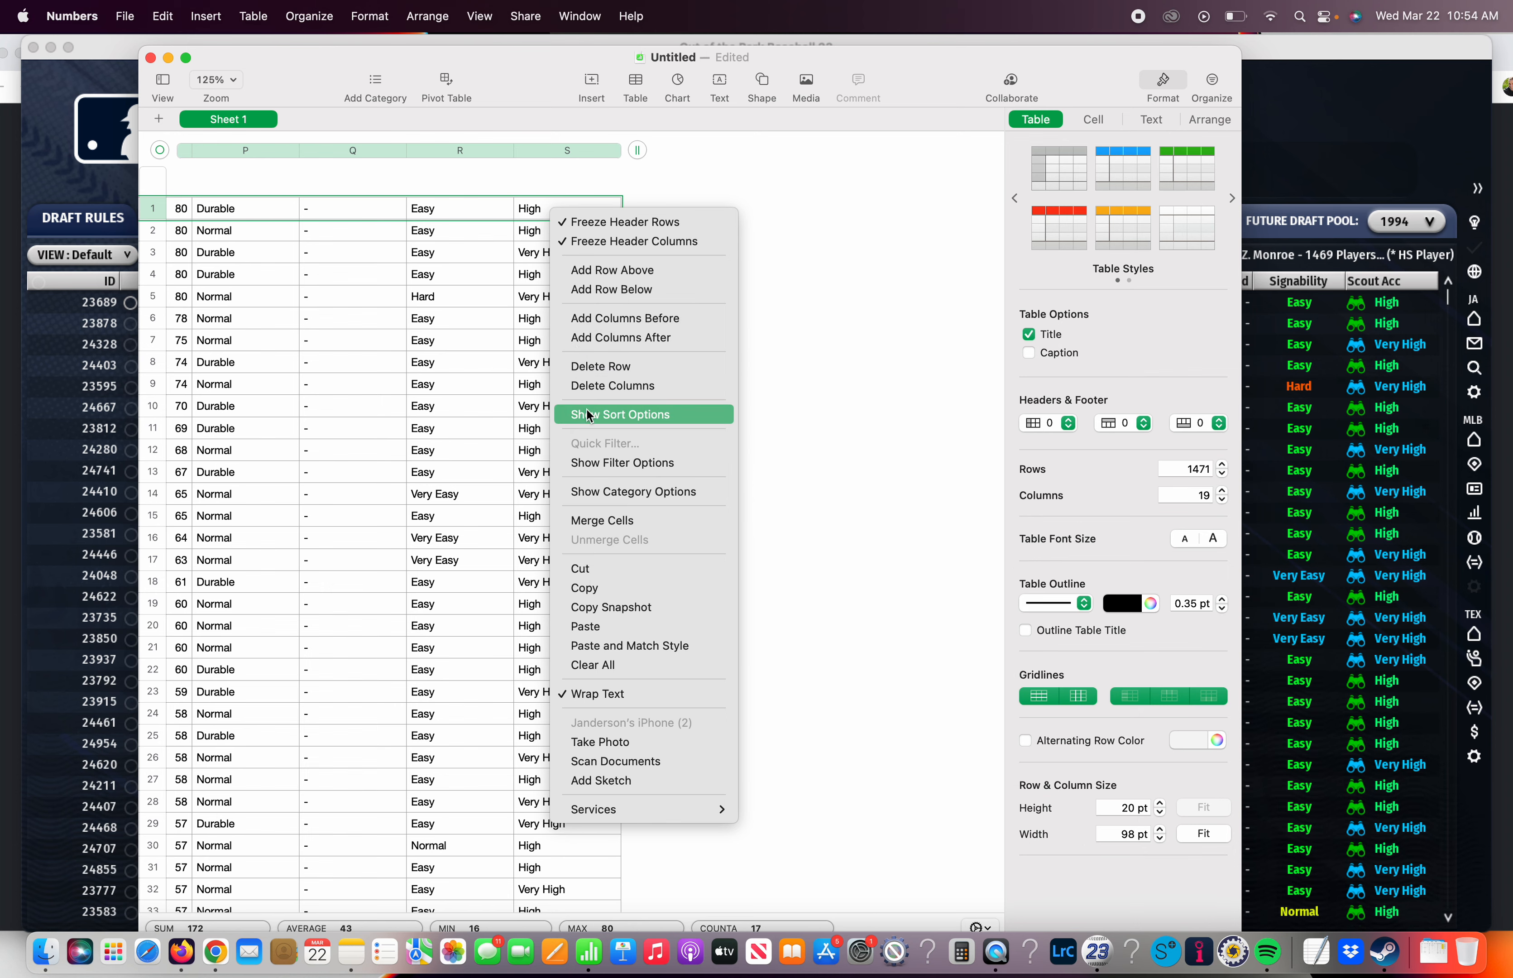
pyautogui.click(589, 387)
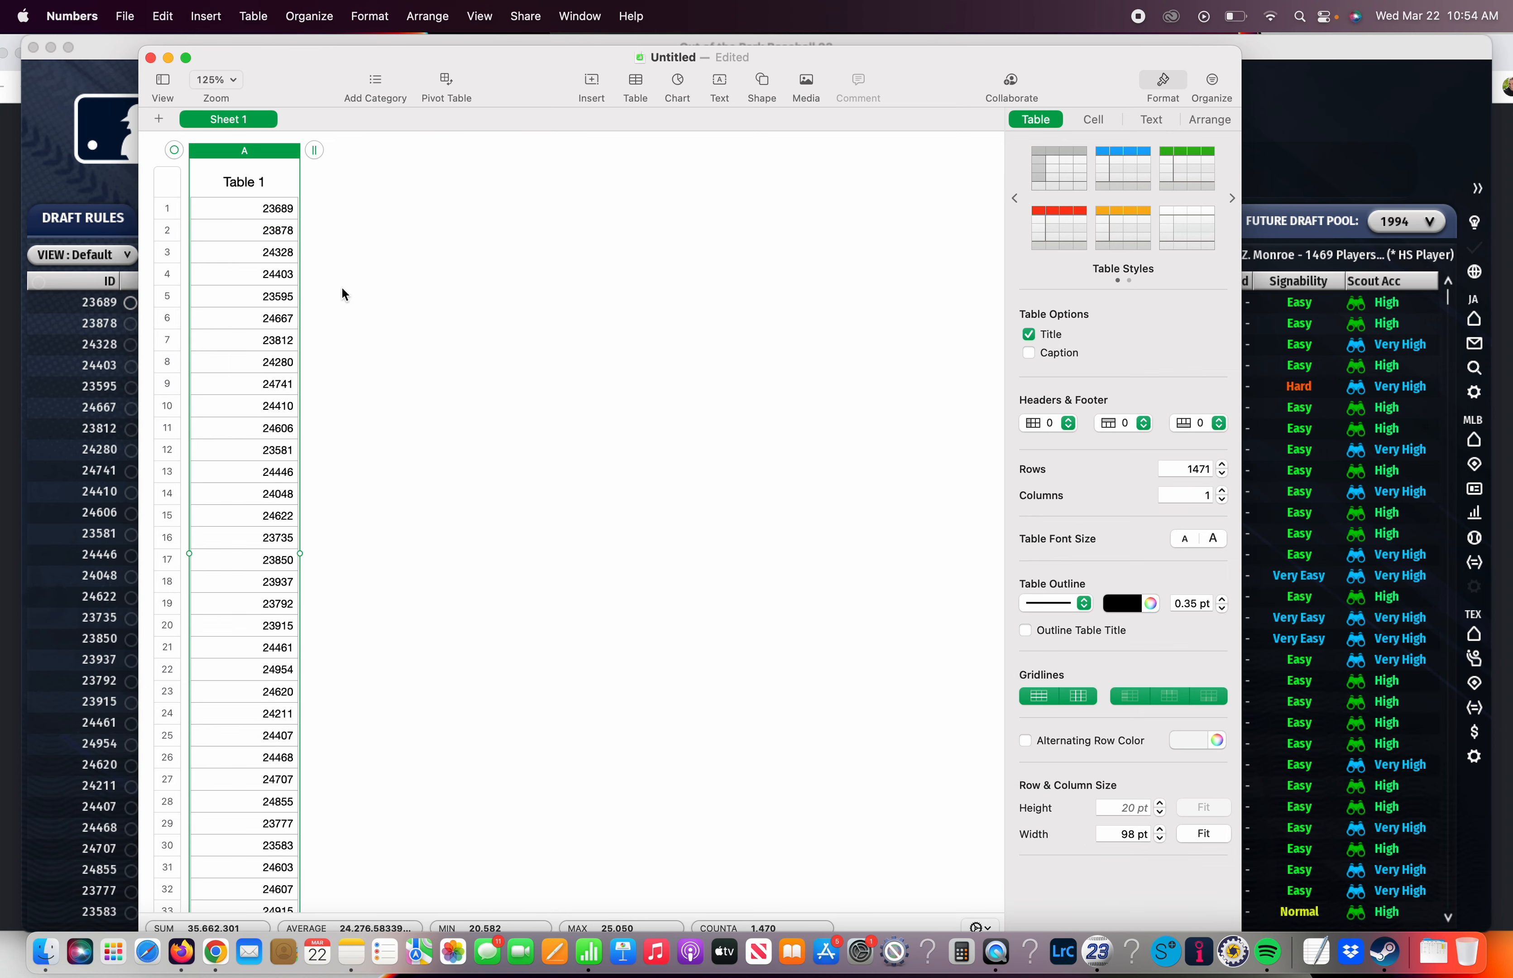
# Delete rows 418 through 1471 of the player ID table, including the date and build note near the end
pyautogui.scroll(-20, 248, 425)
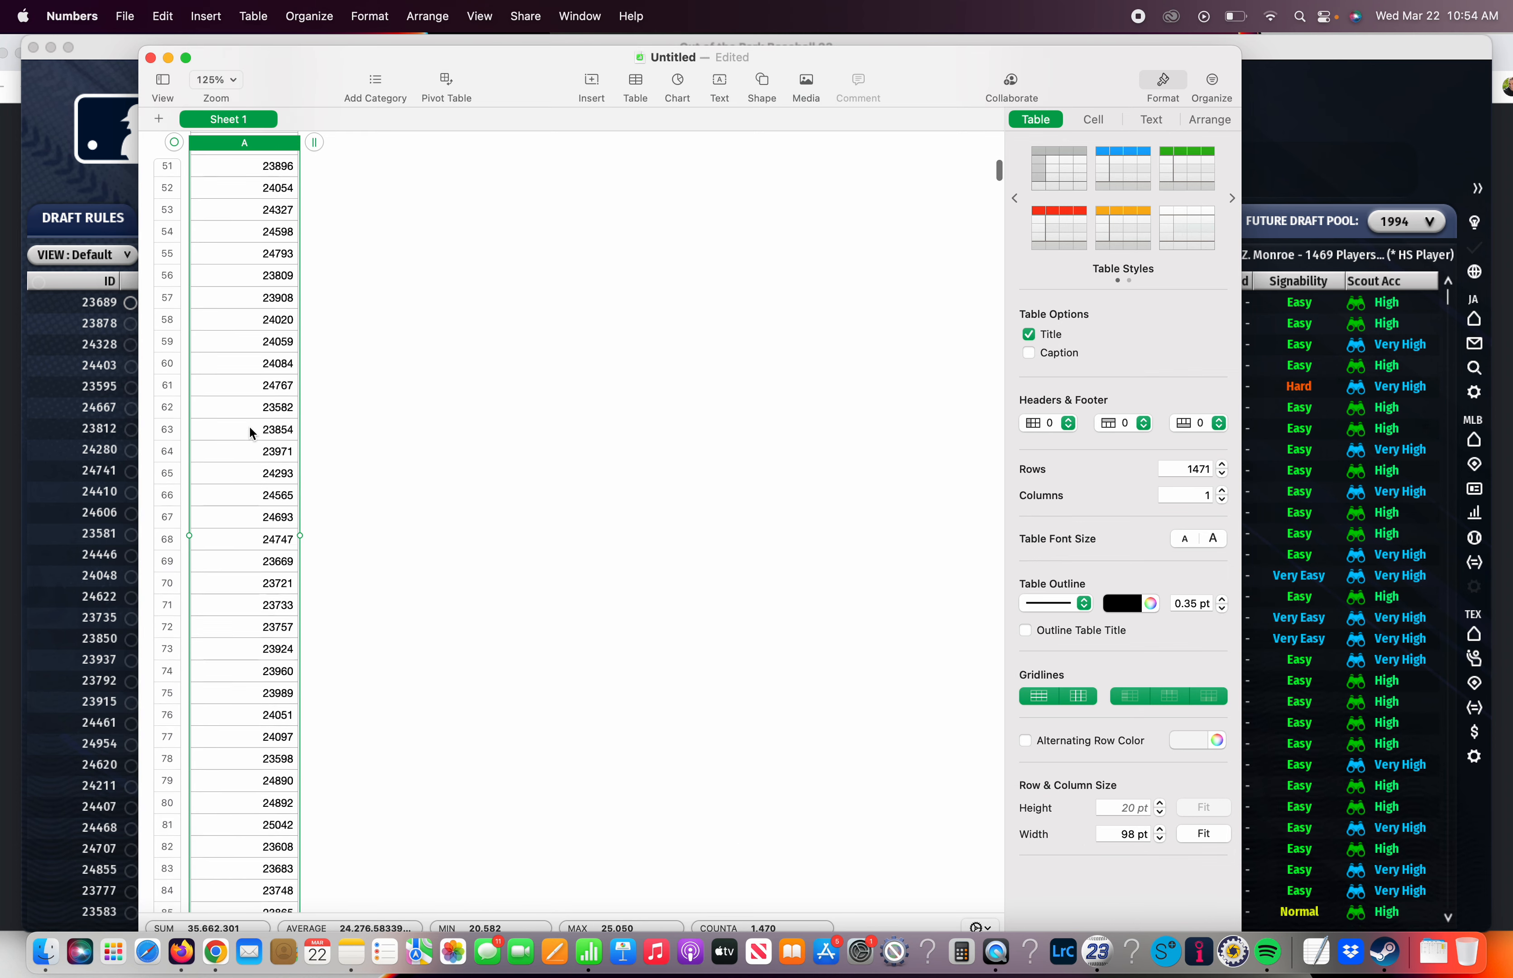
pyautogui.scroll(-15, 248, 425)
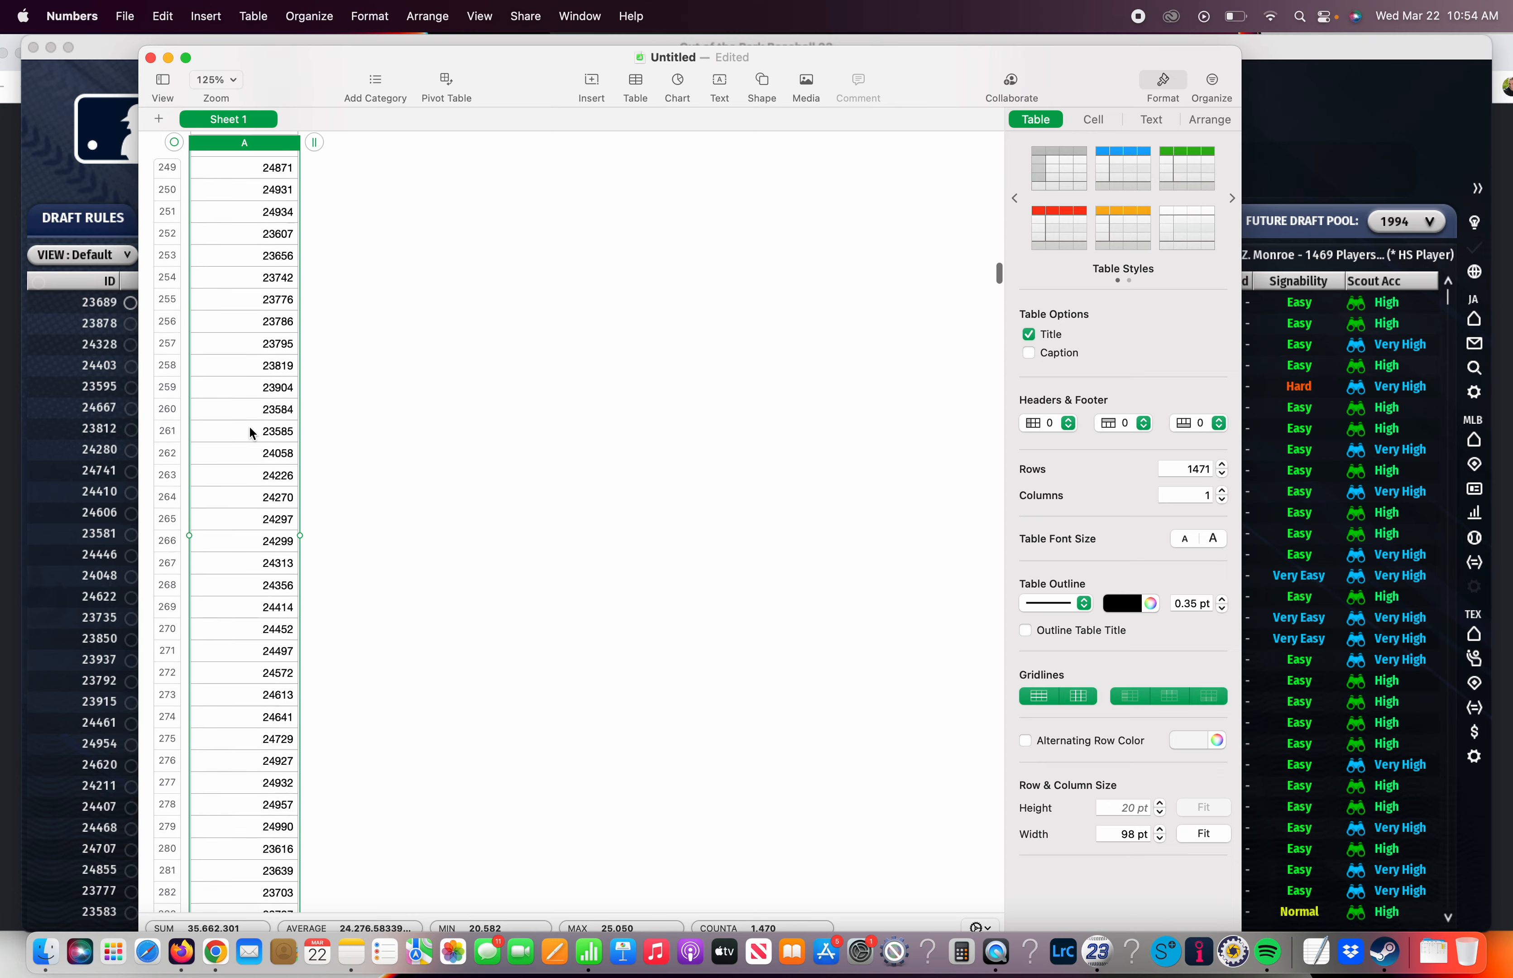
pyautogui.scroll(-10, 250, 431)
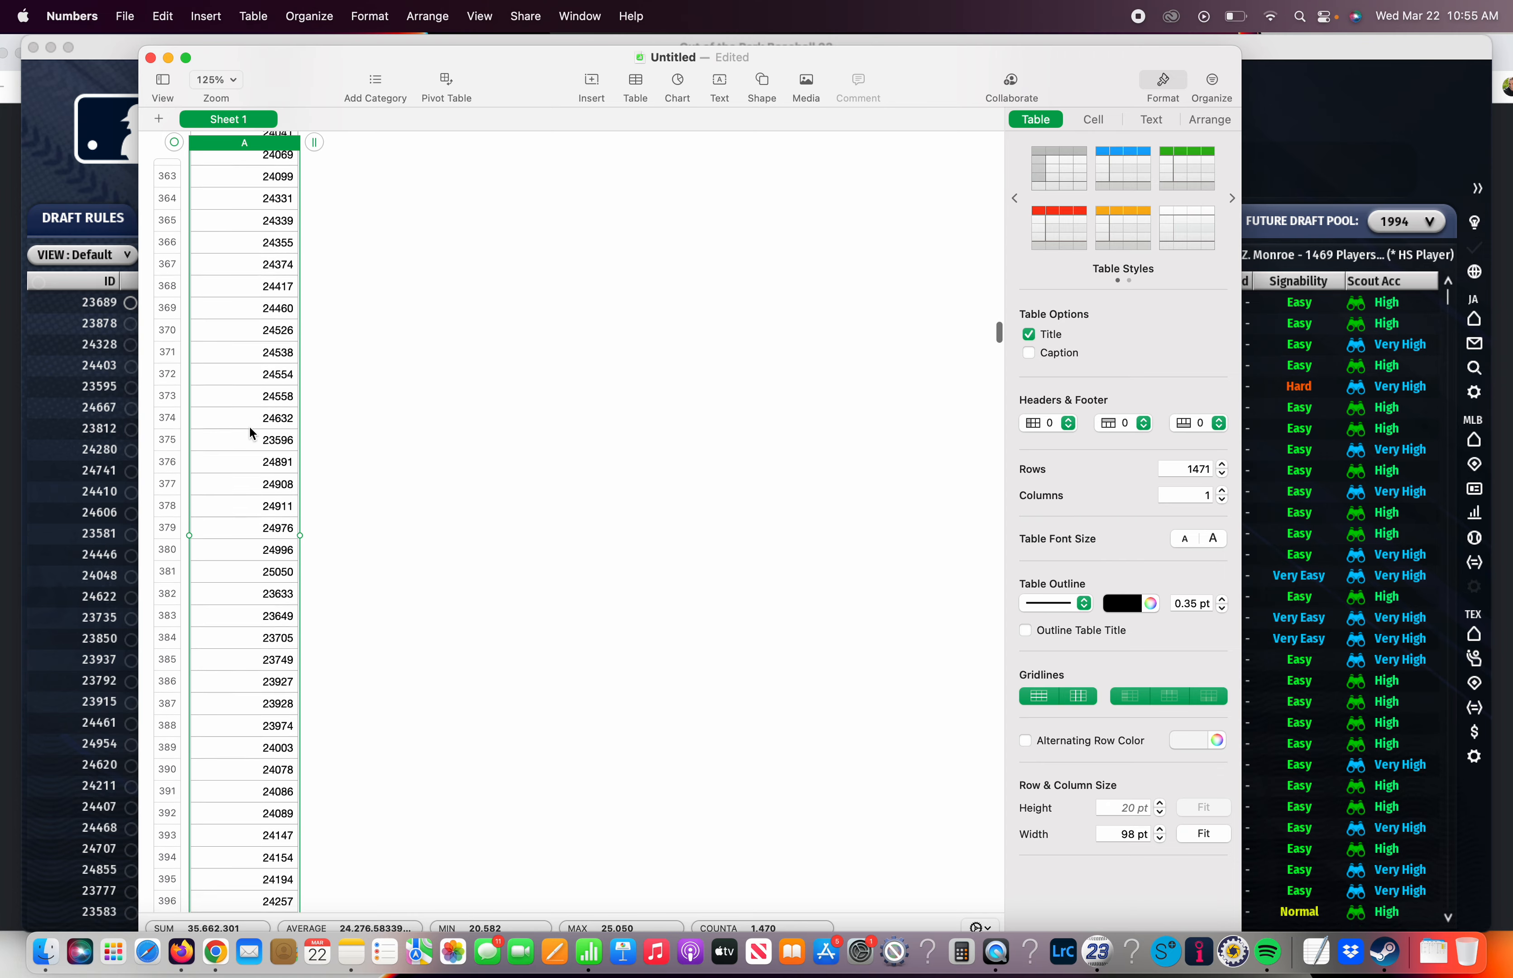
pyautogui.scroll(-2, 250, 433)
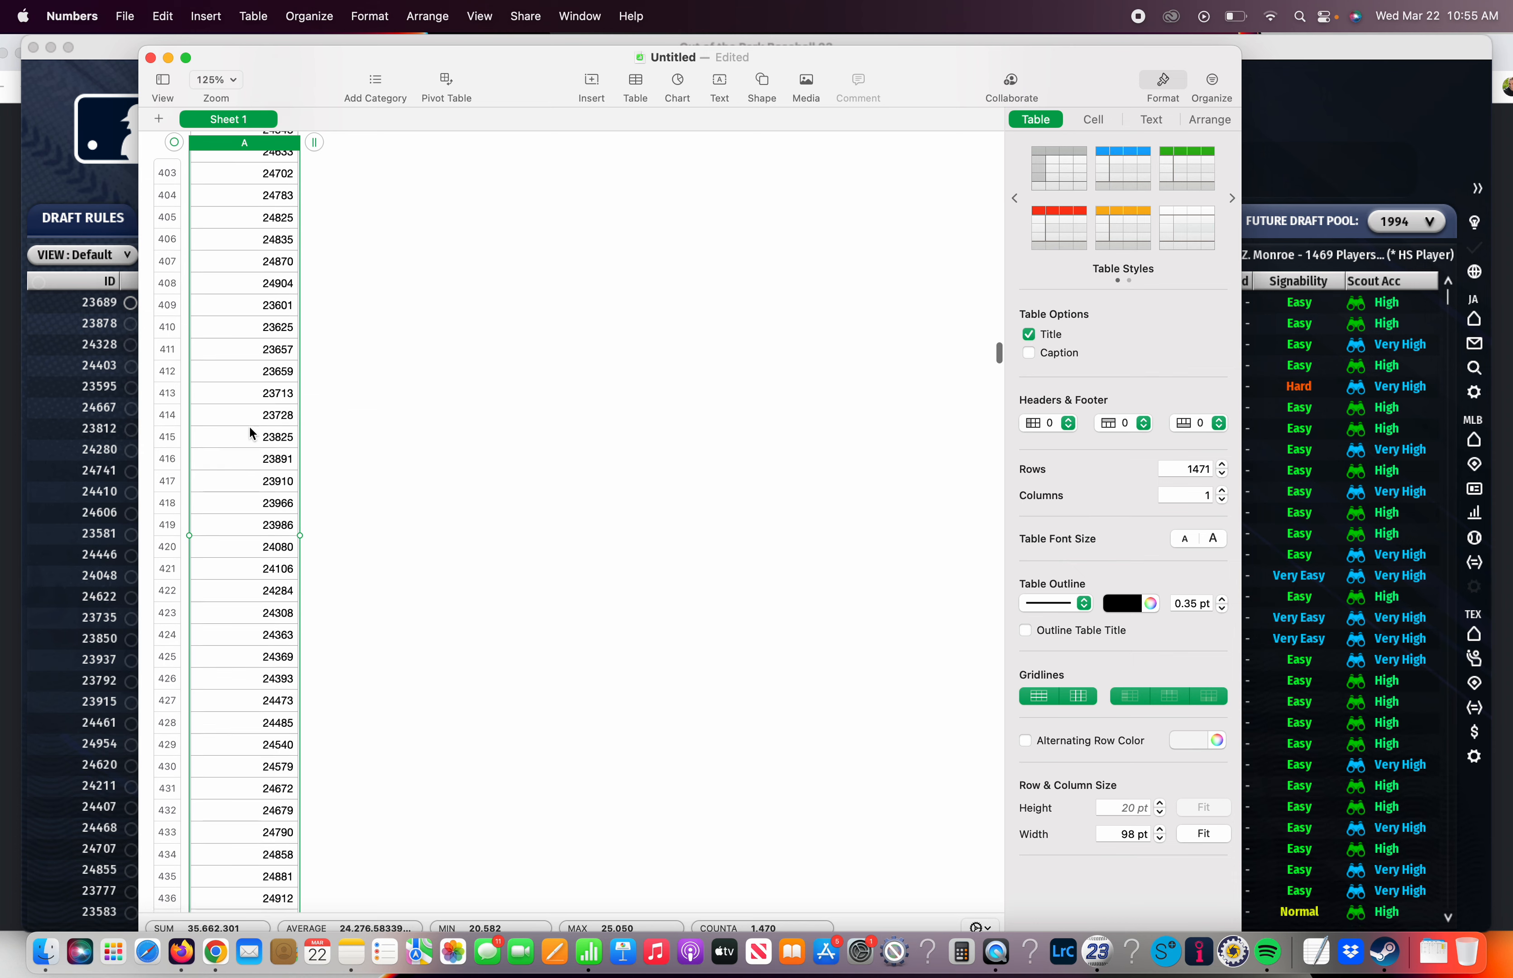
pyautogui.scroll(-3, 251, 432)
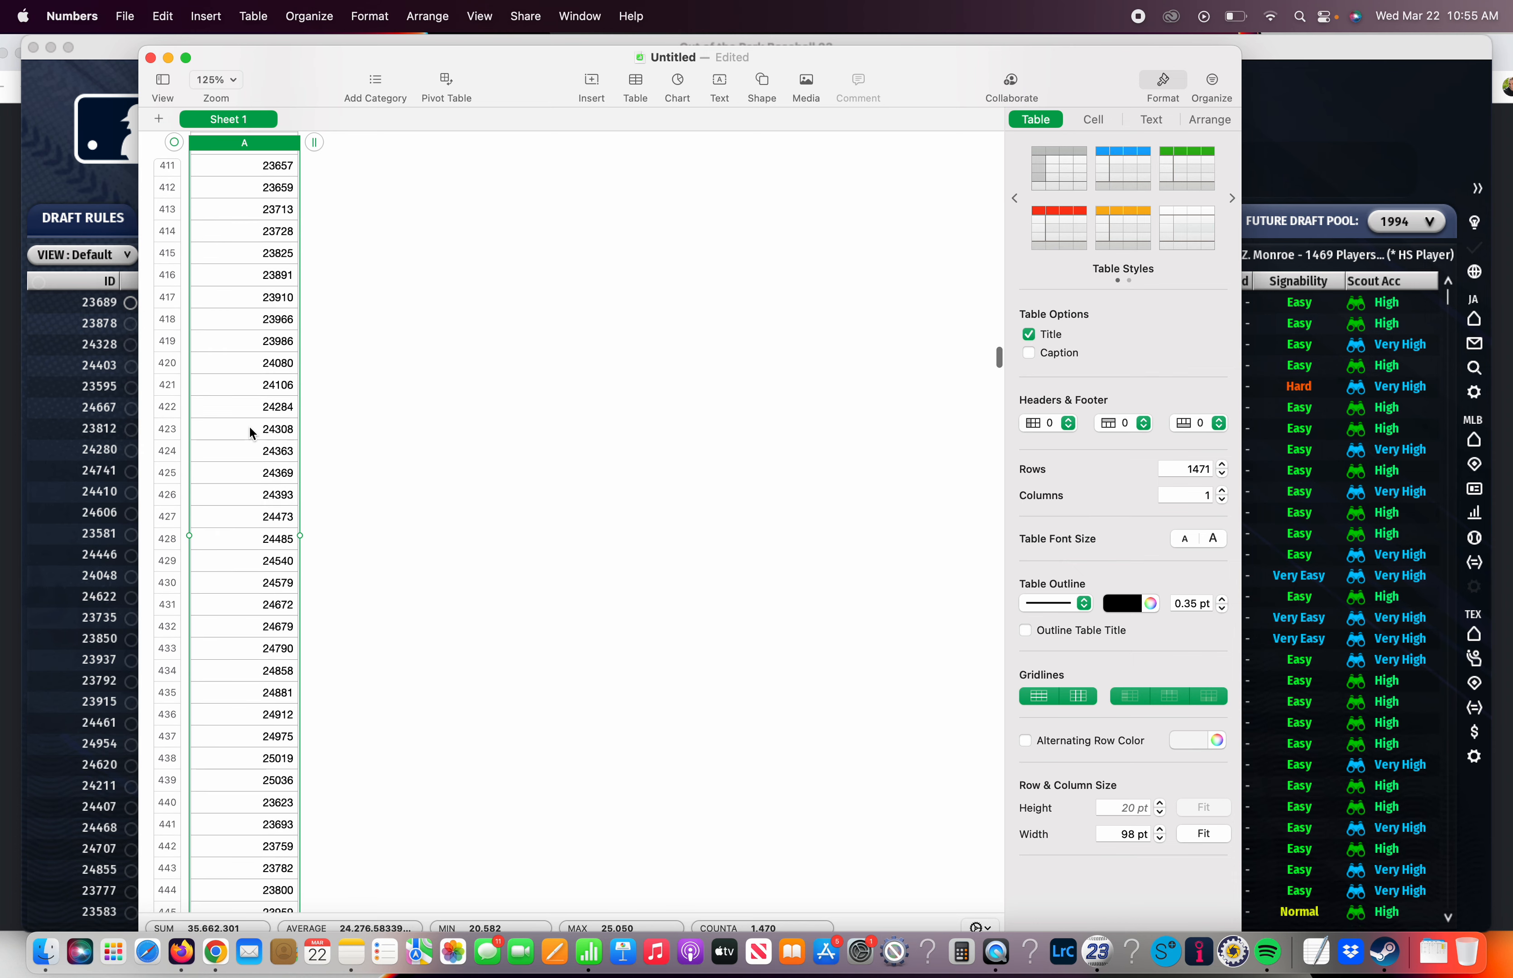
pyautogui.scroll(4, 250, 432)
pyautogui.scroll(-2, 251, 432)
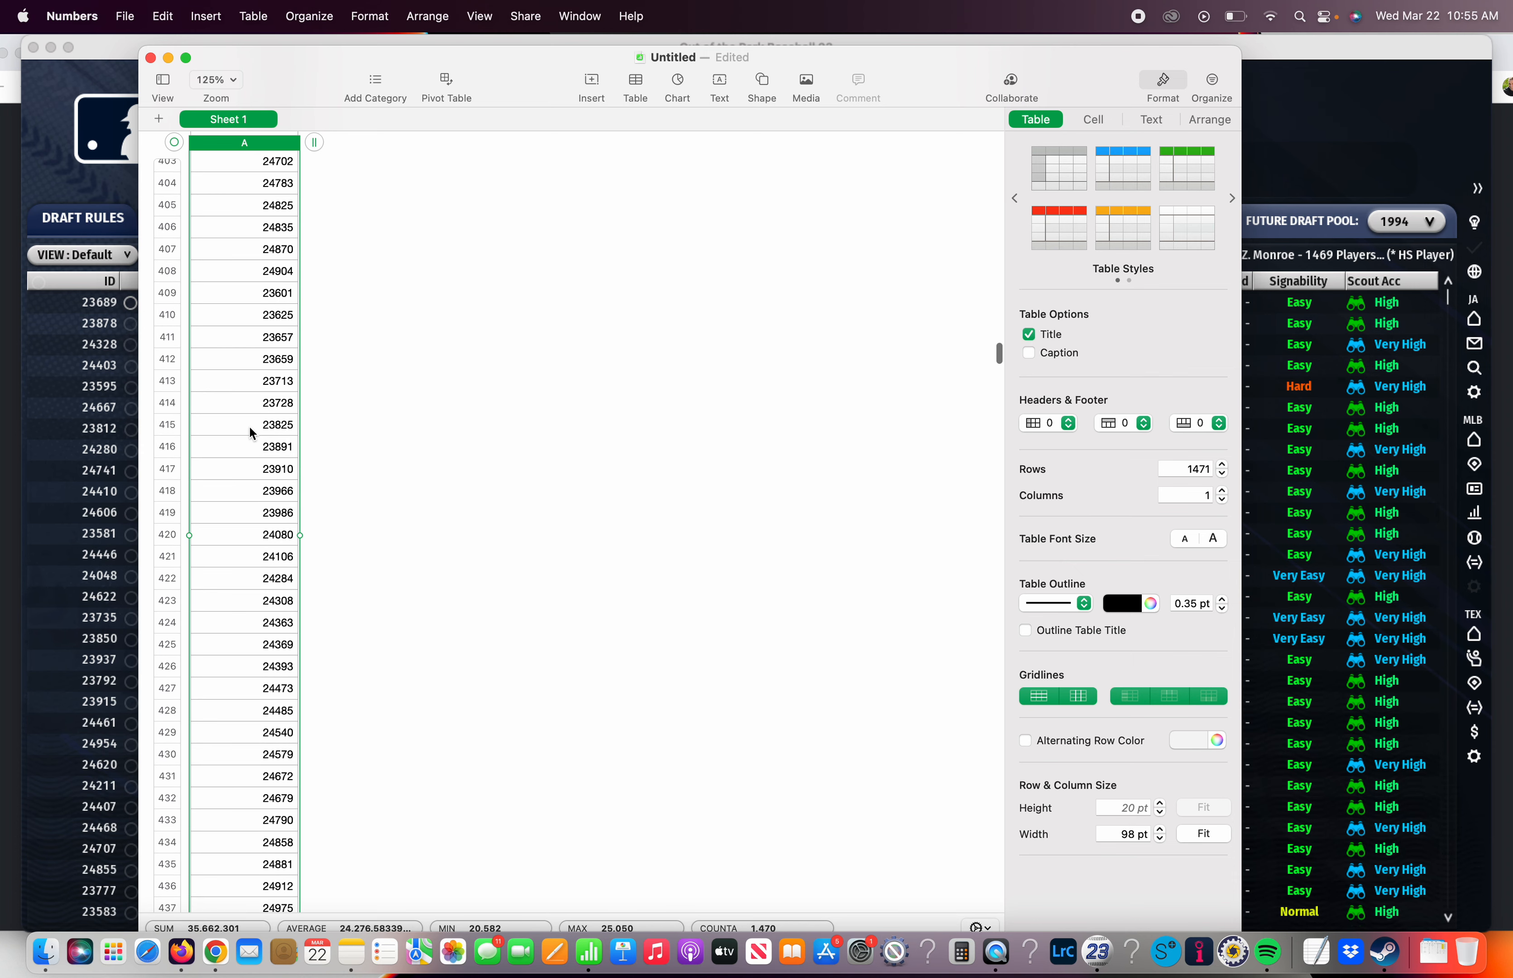
pyautogui.click(227, 491)
pyautogui.scroll(-20, 225, 603)
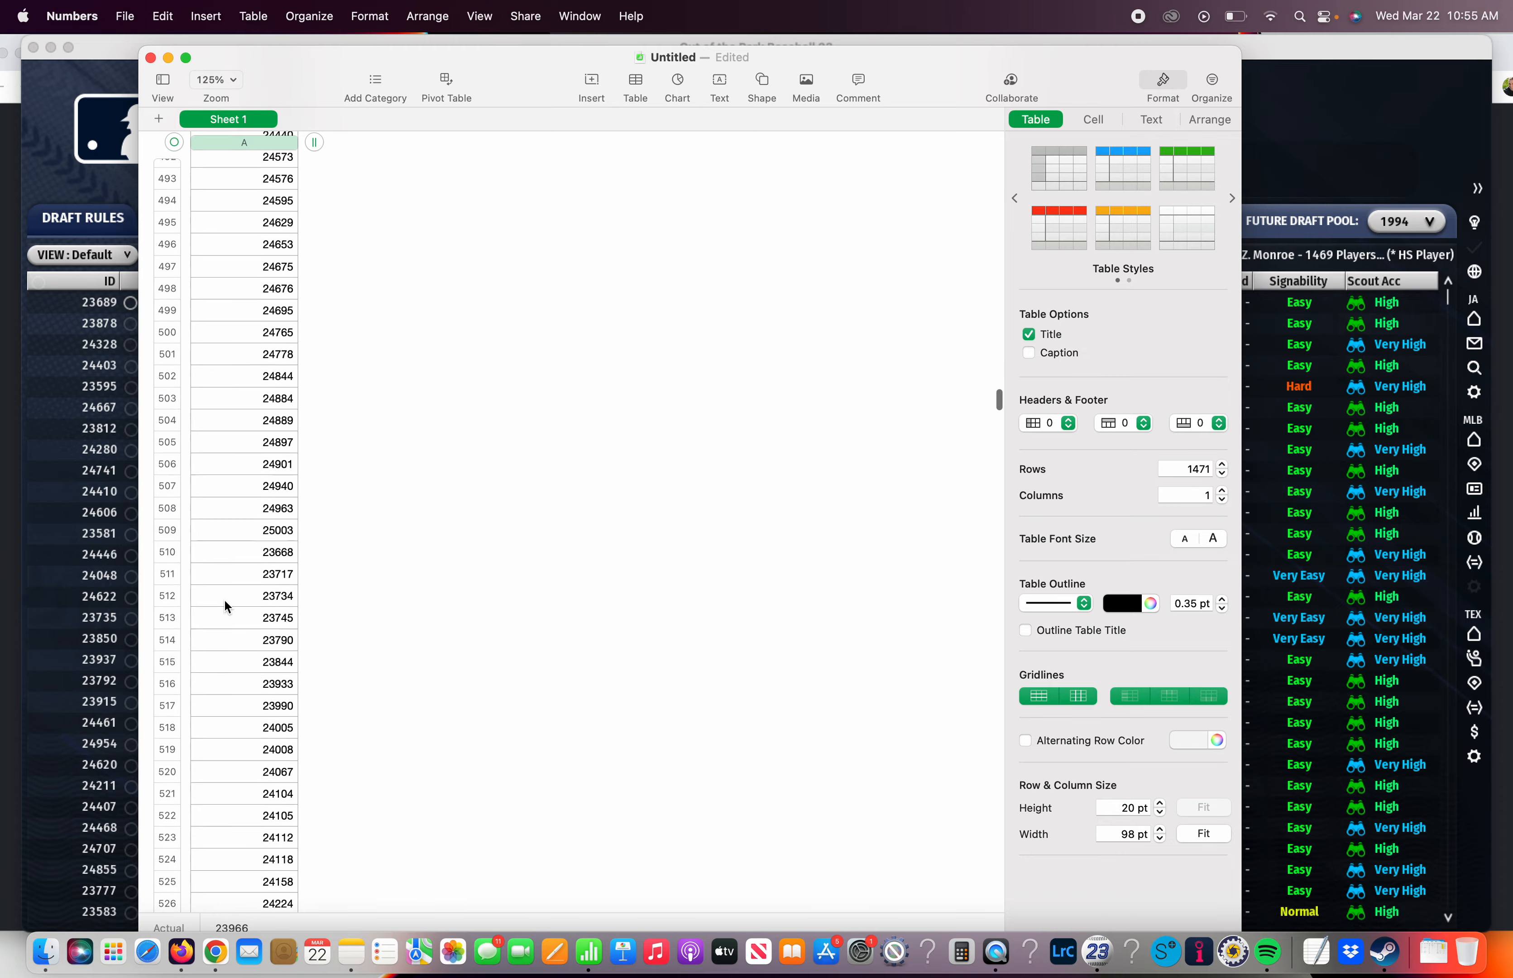
pyautogui.scroll(-20, 225, 606)
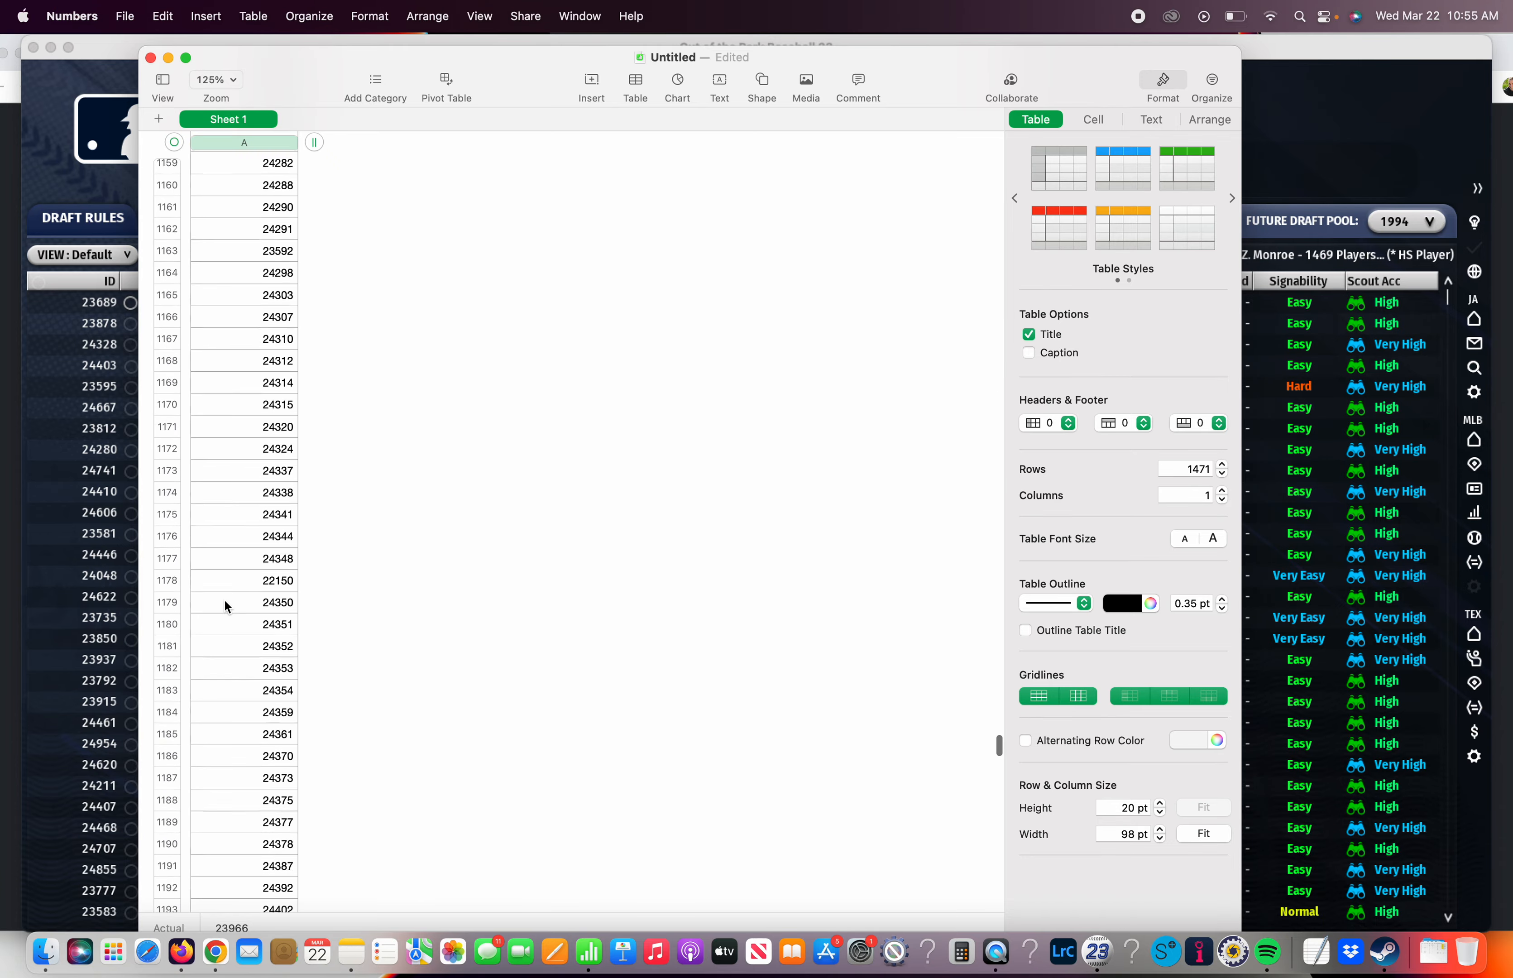
pyautogui.keyDown('shift'); pyautogui.click(232, 534); pyautogui.keyUp('shift')
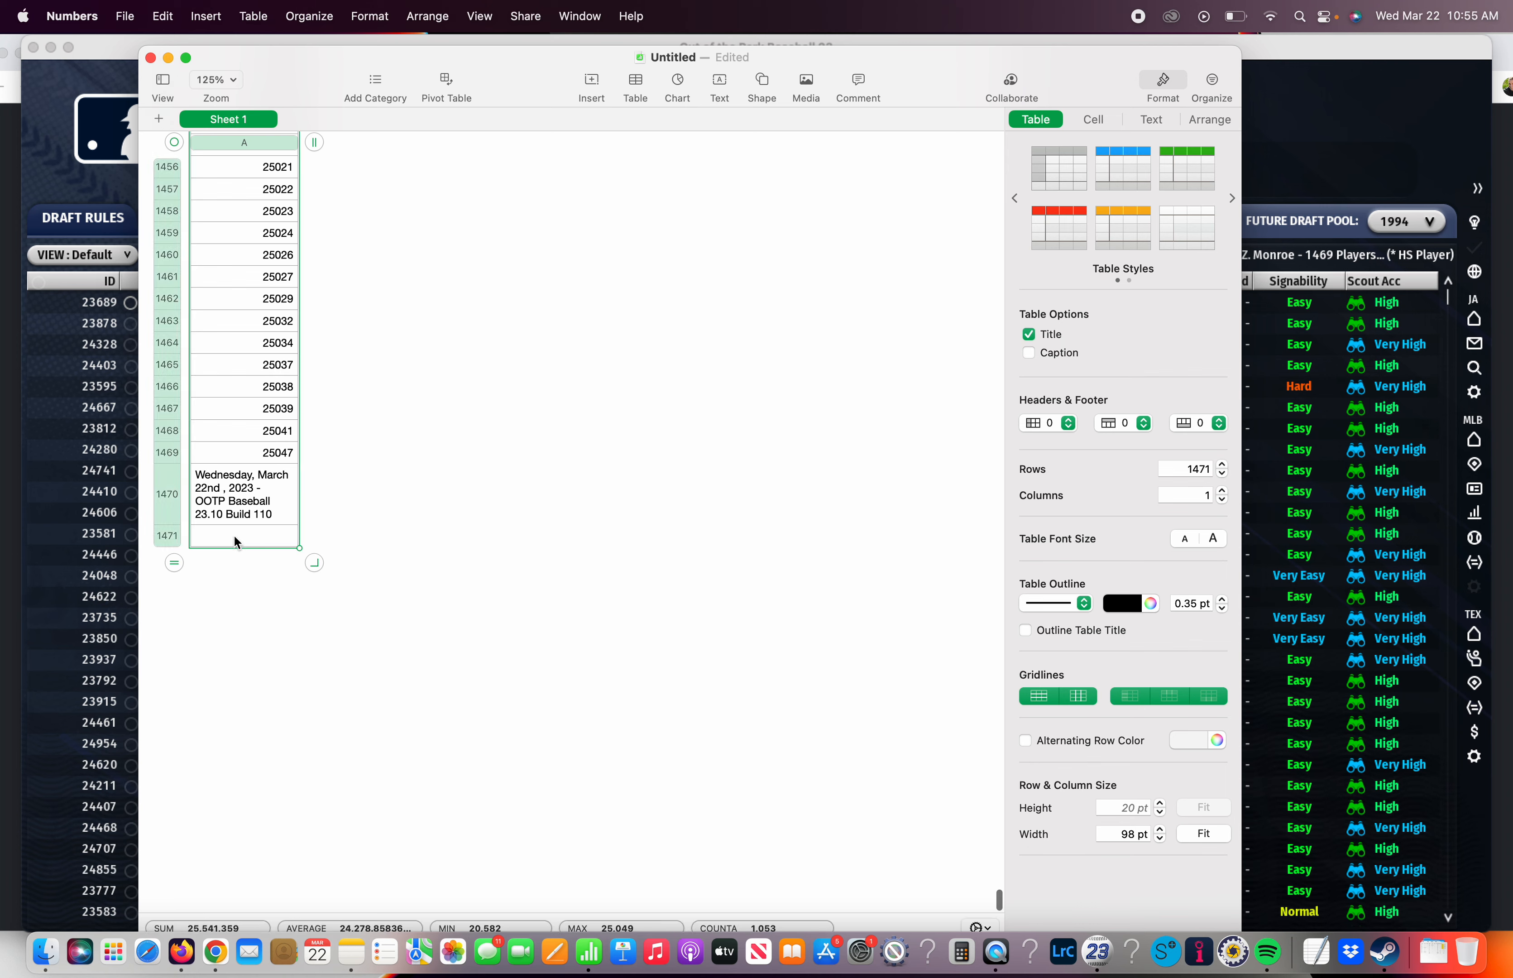
pyautogui.rightClick(234, 534)
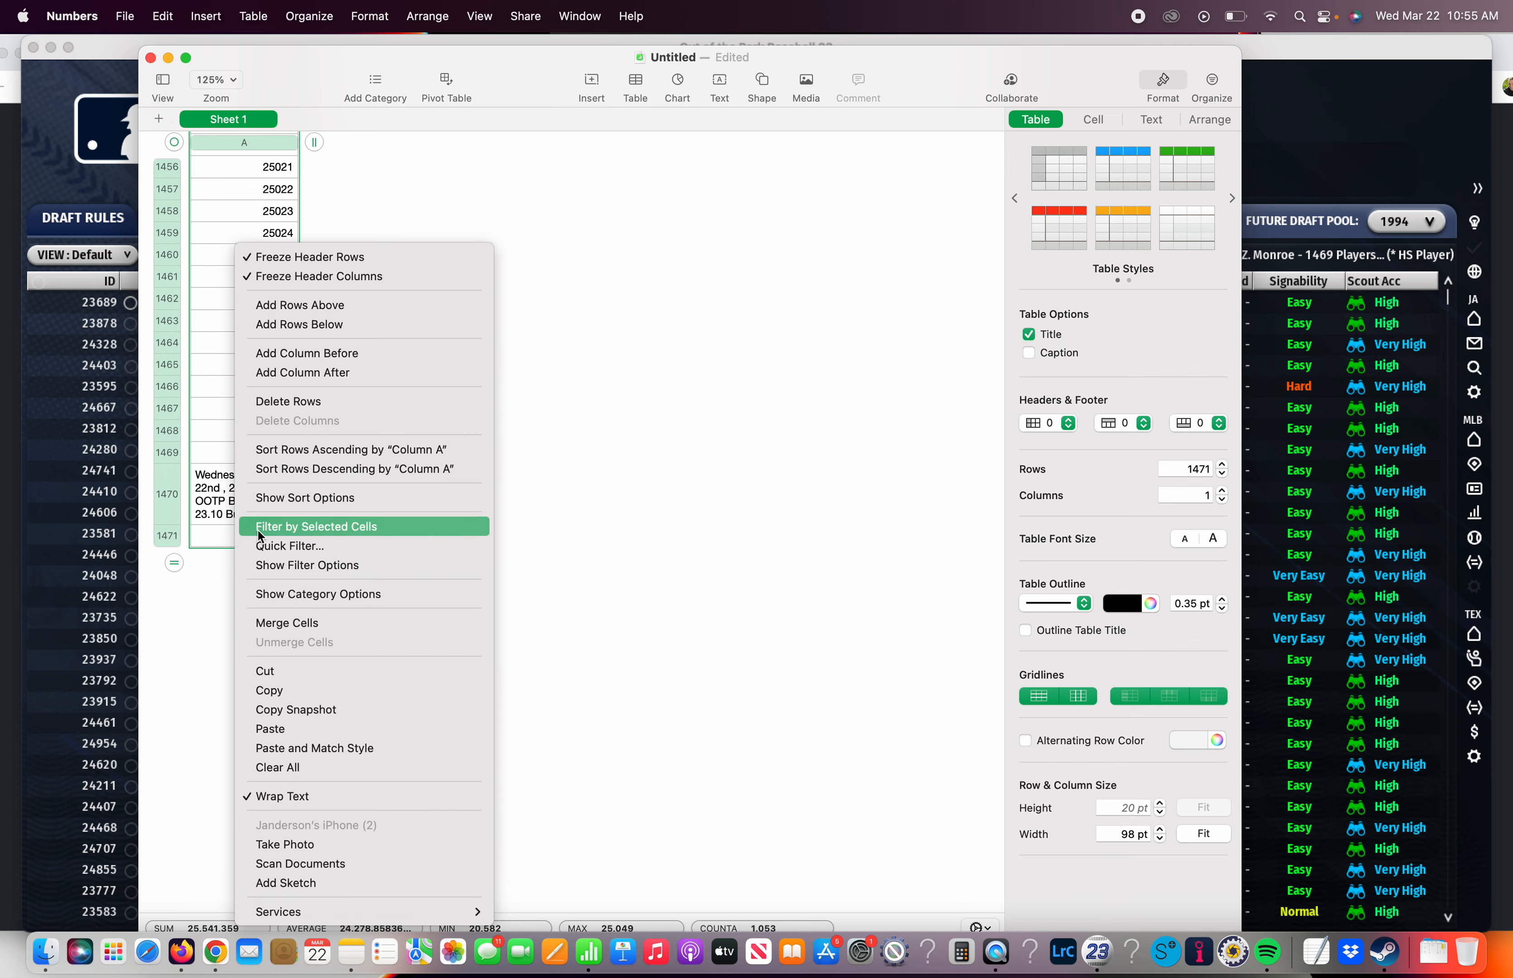
pyautogui.click(277, 402)
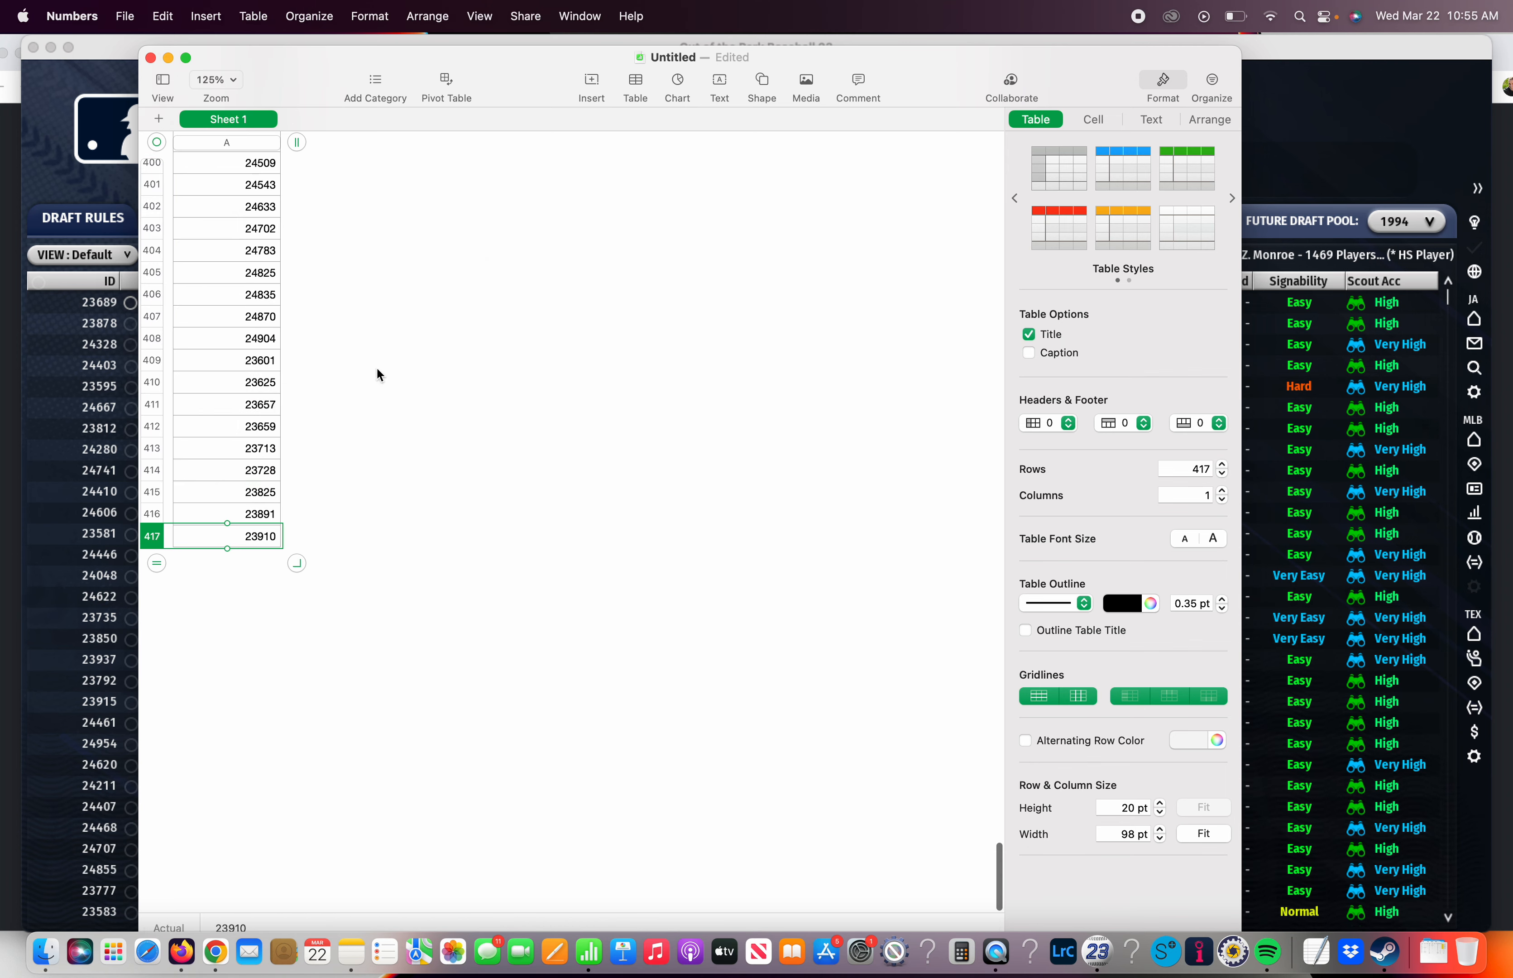
# Delete rows 400 through 417 at the end of the player ID table
pyautogui.scroll(3, 377, 373)
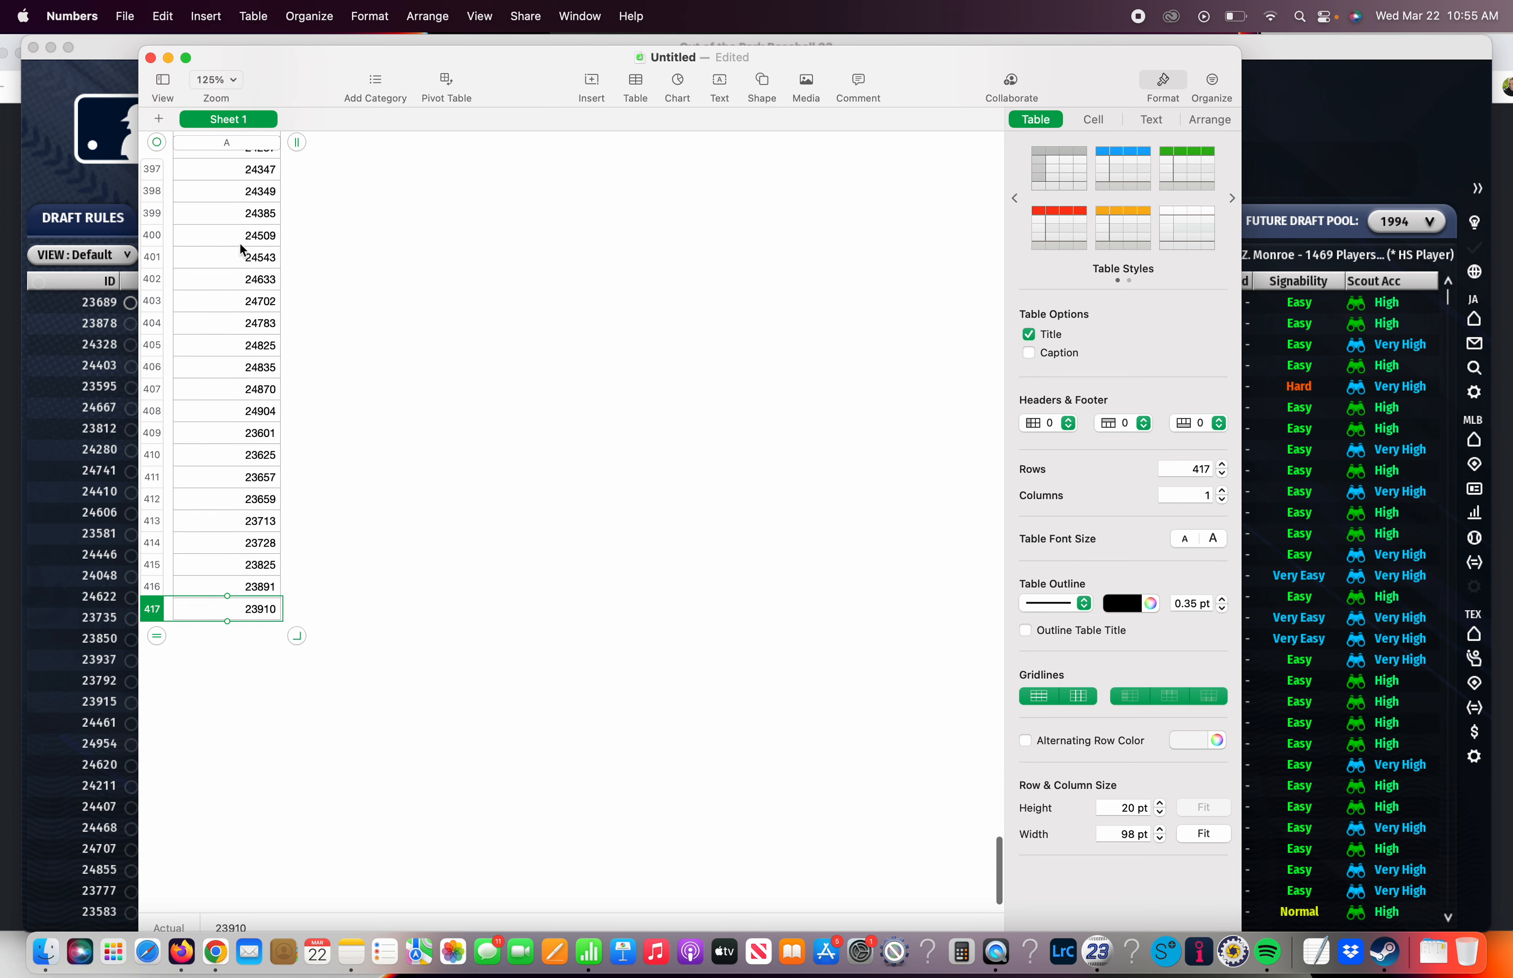
pyautogui.keyDown('shift'); pyautogui.click(240, 245); pyautogui.keyUp('shift')
pyautogui.rightClick(239, 241)
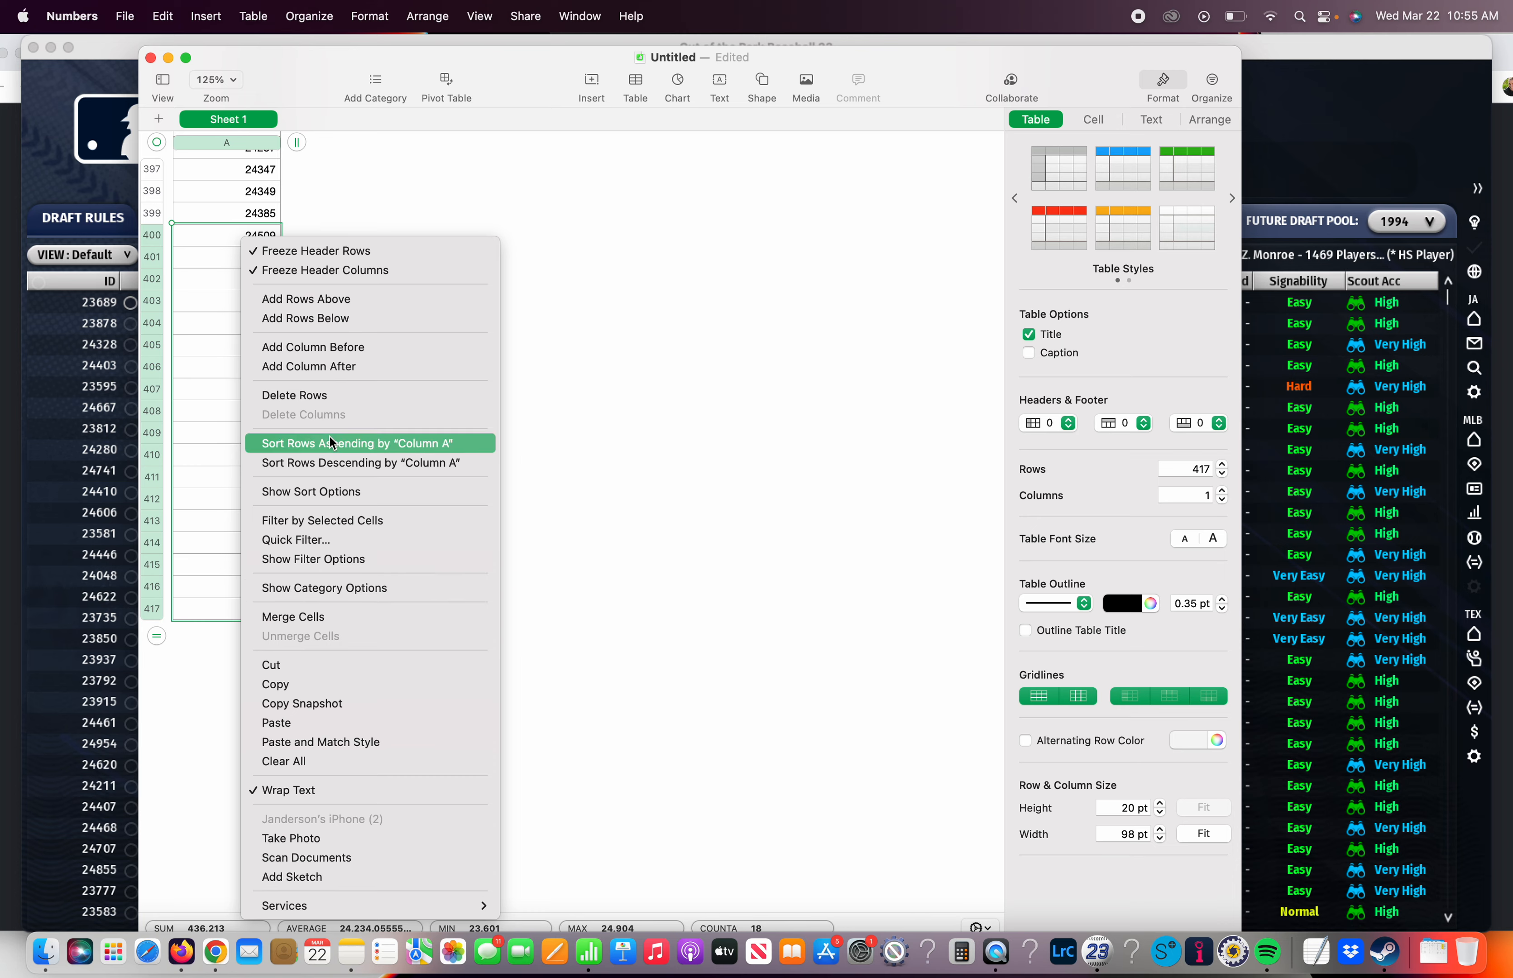
pyautogui.click(329, 396)
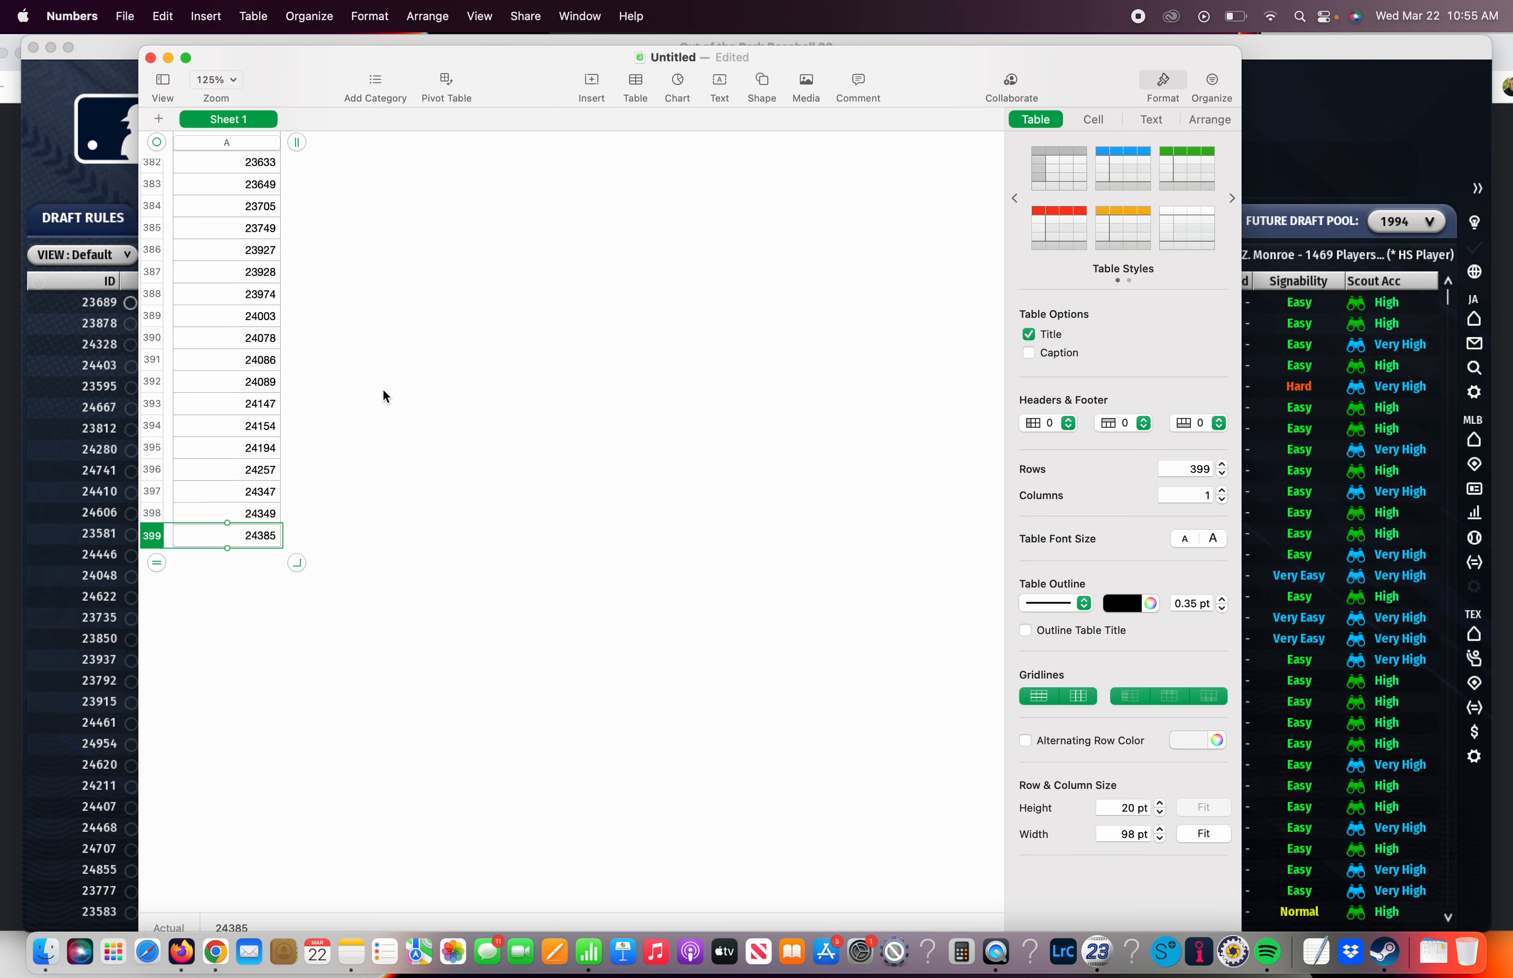
# Set up a CSV export of the player ID spreadsheet without table names, using Unicode (UTF-8) text encoding
pyautogui.scroll(20, 382, 390)
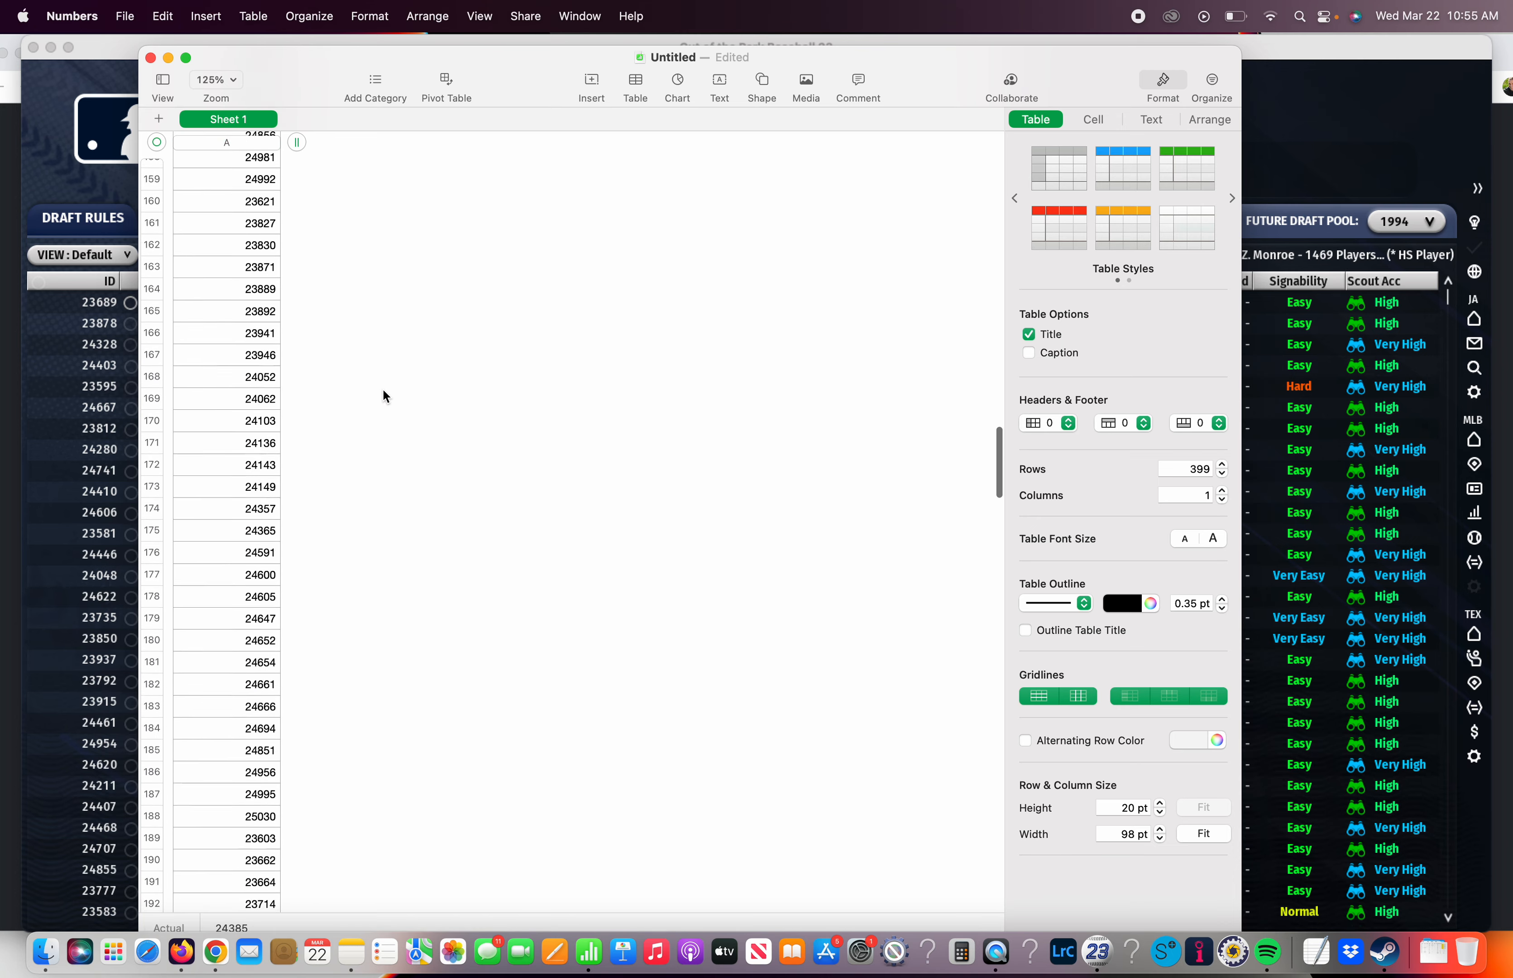
pyautogui.moveTo(311, 103); pyautogui.dragTo(311, 102)
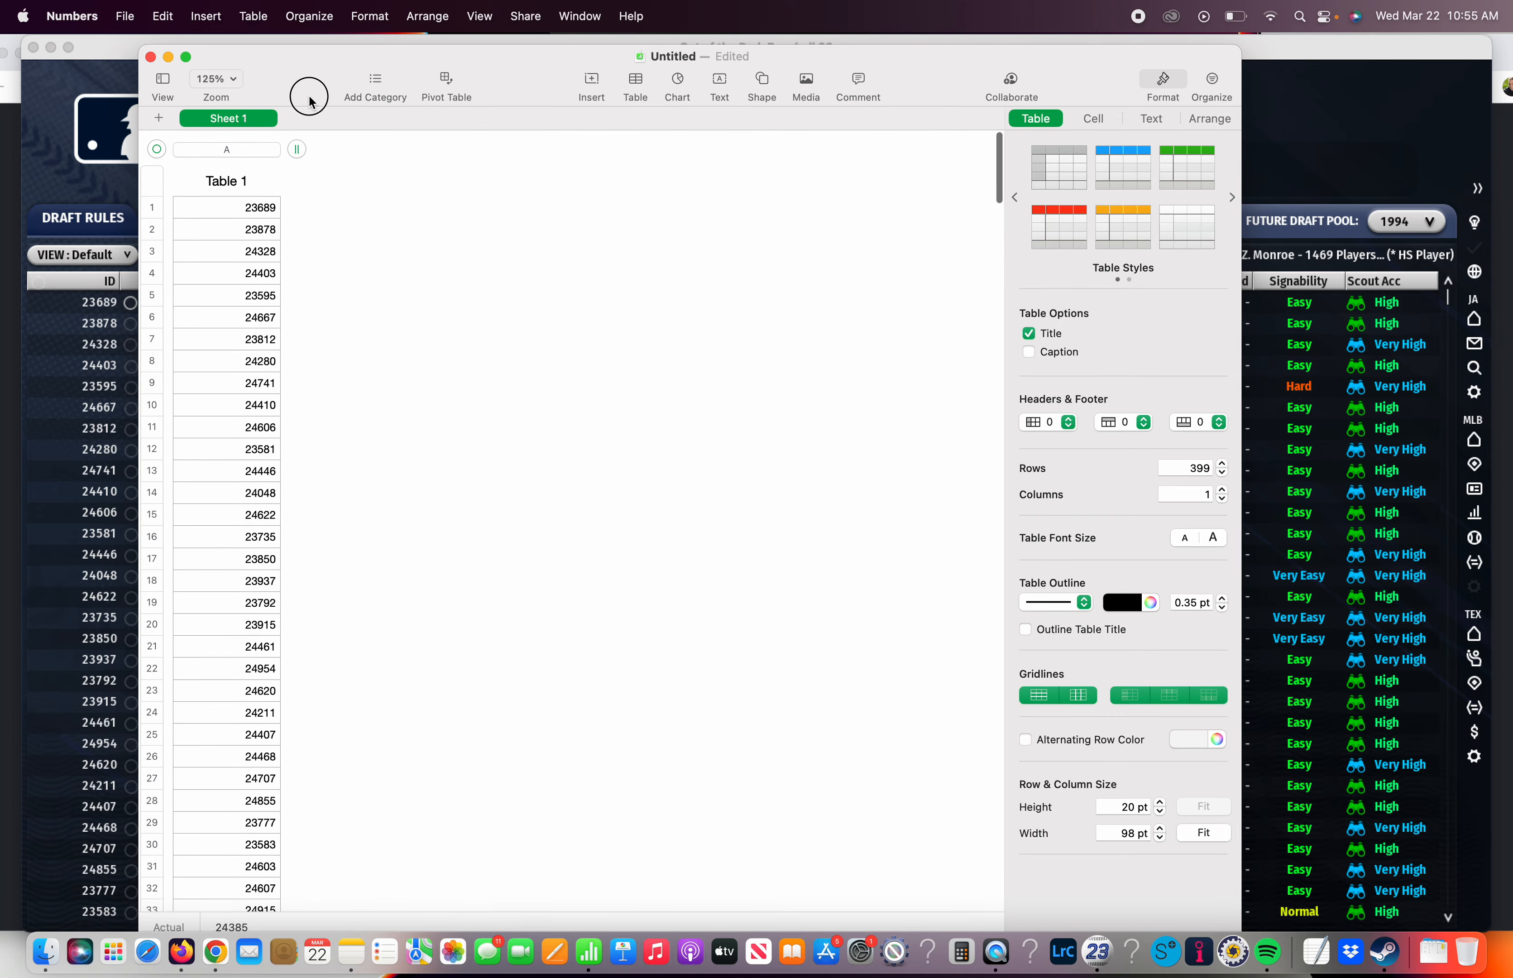
pyautogui.click(125, 25)
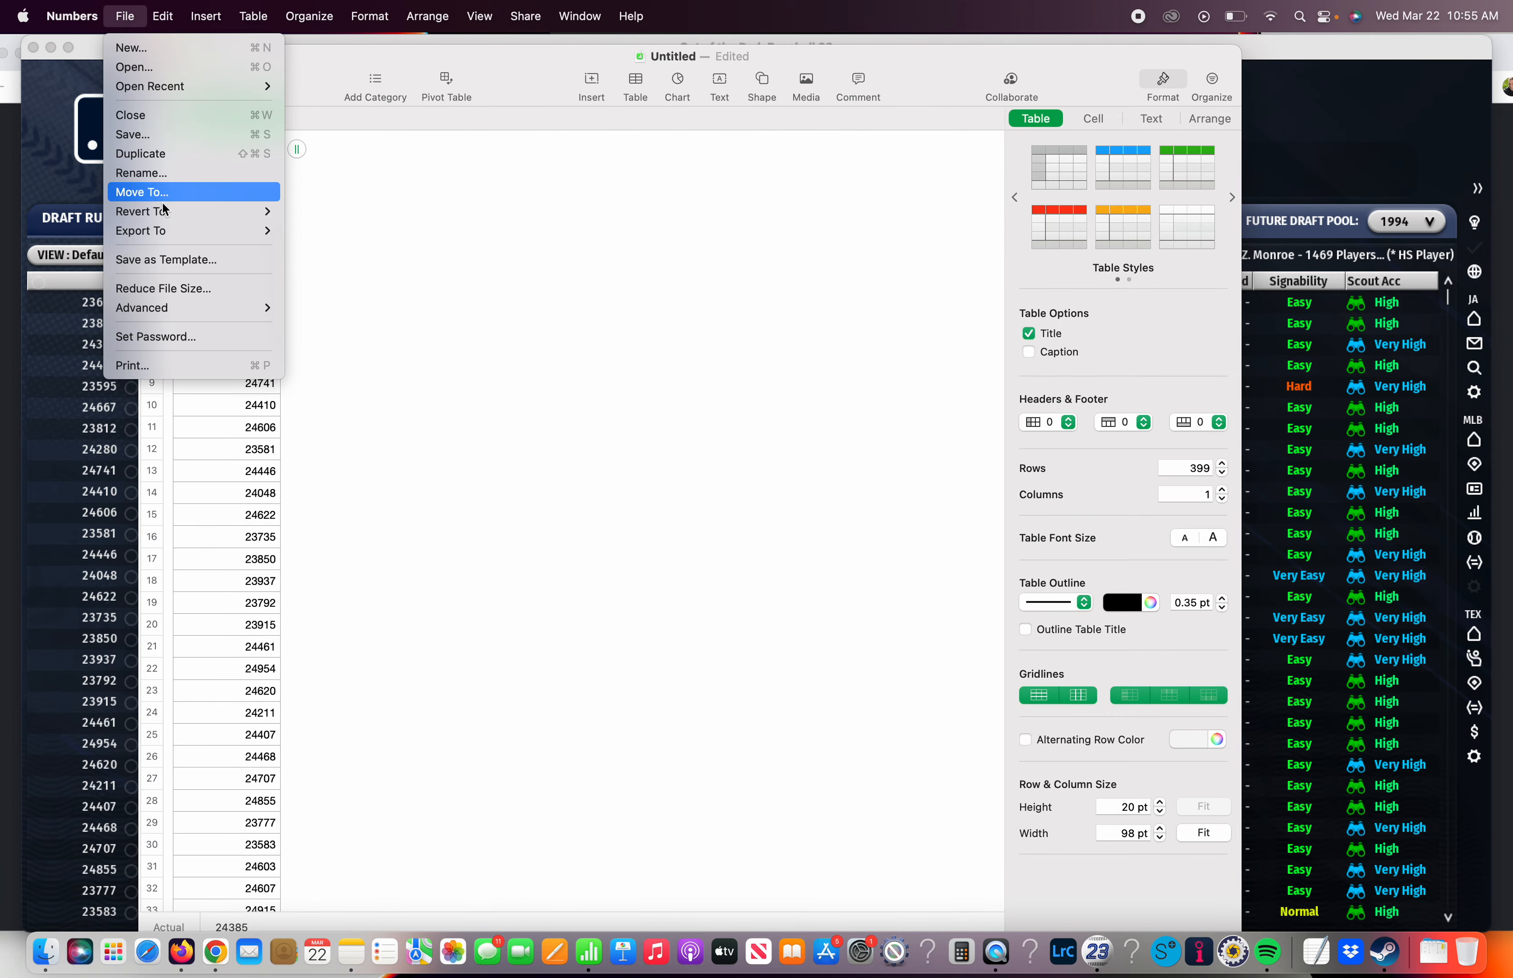
pyautogui.moveTo(162, 228)
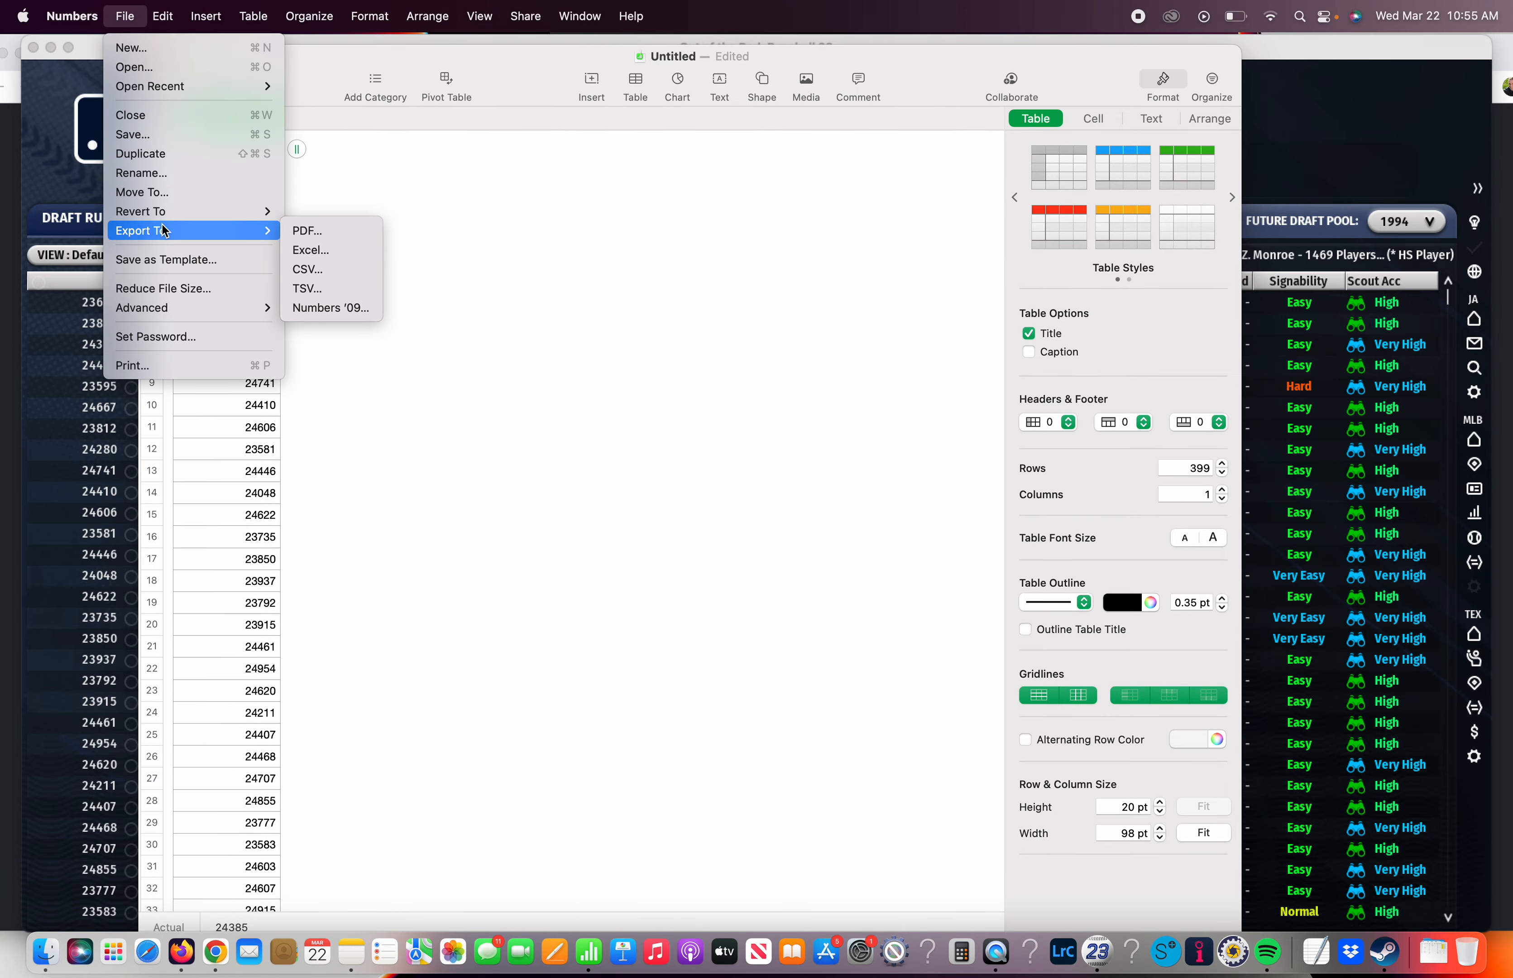
pyautogui.click(341, 275)
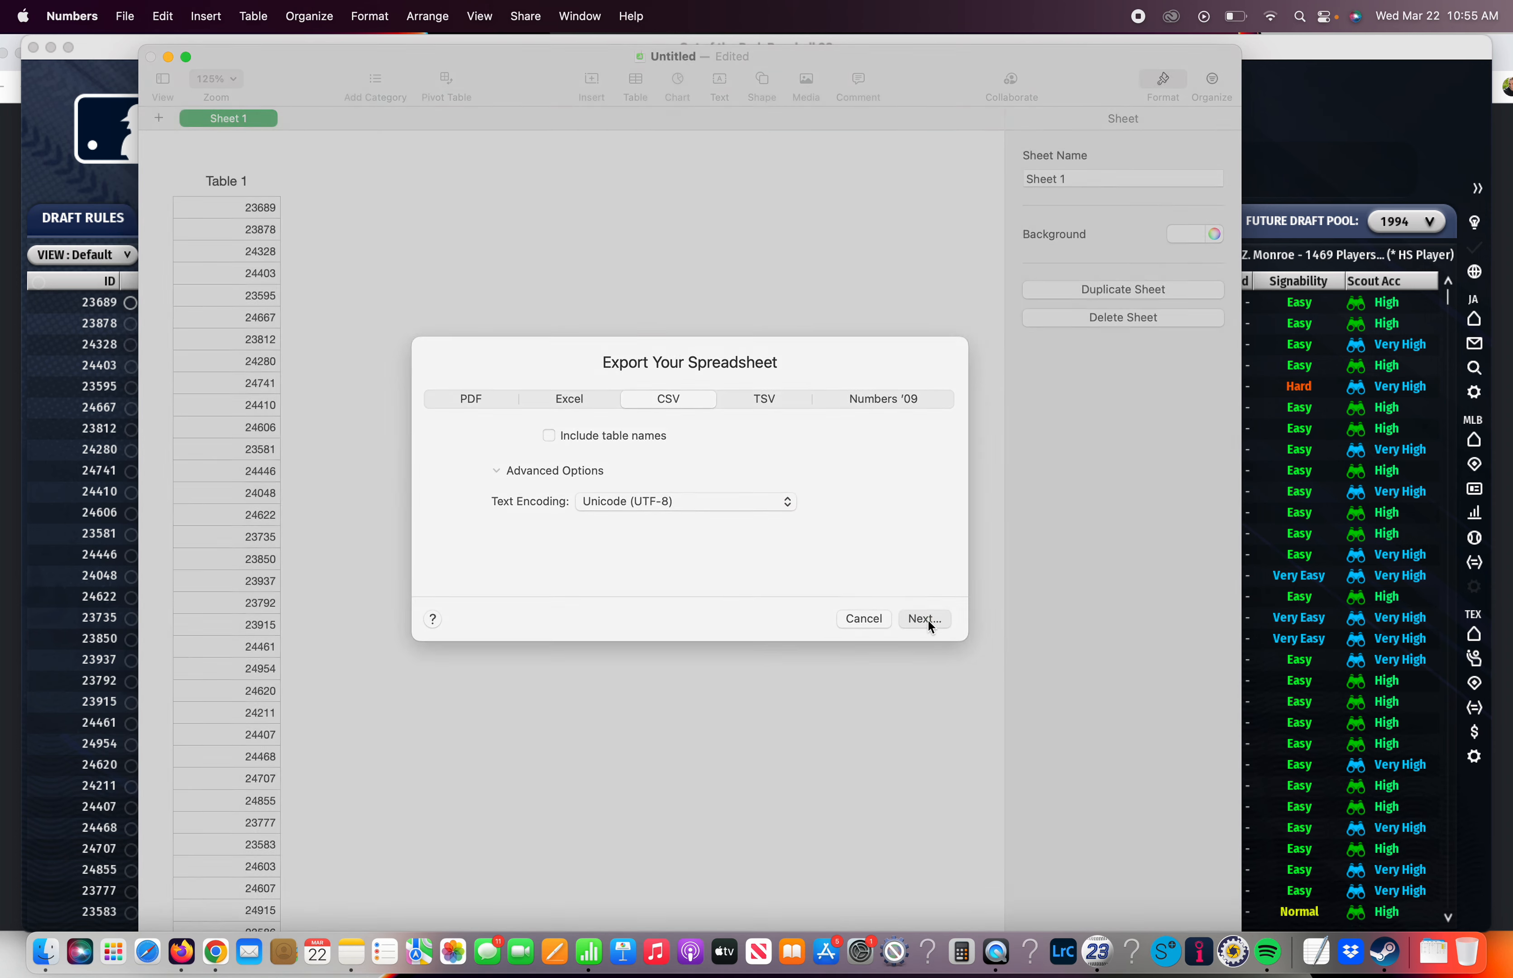
pyautogui.click(928, 620)
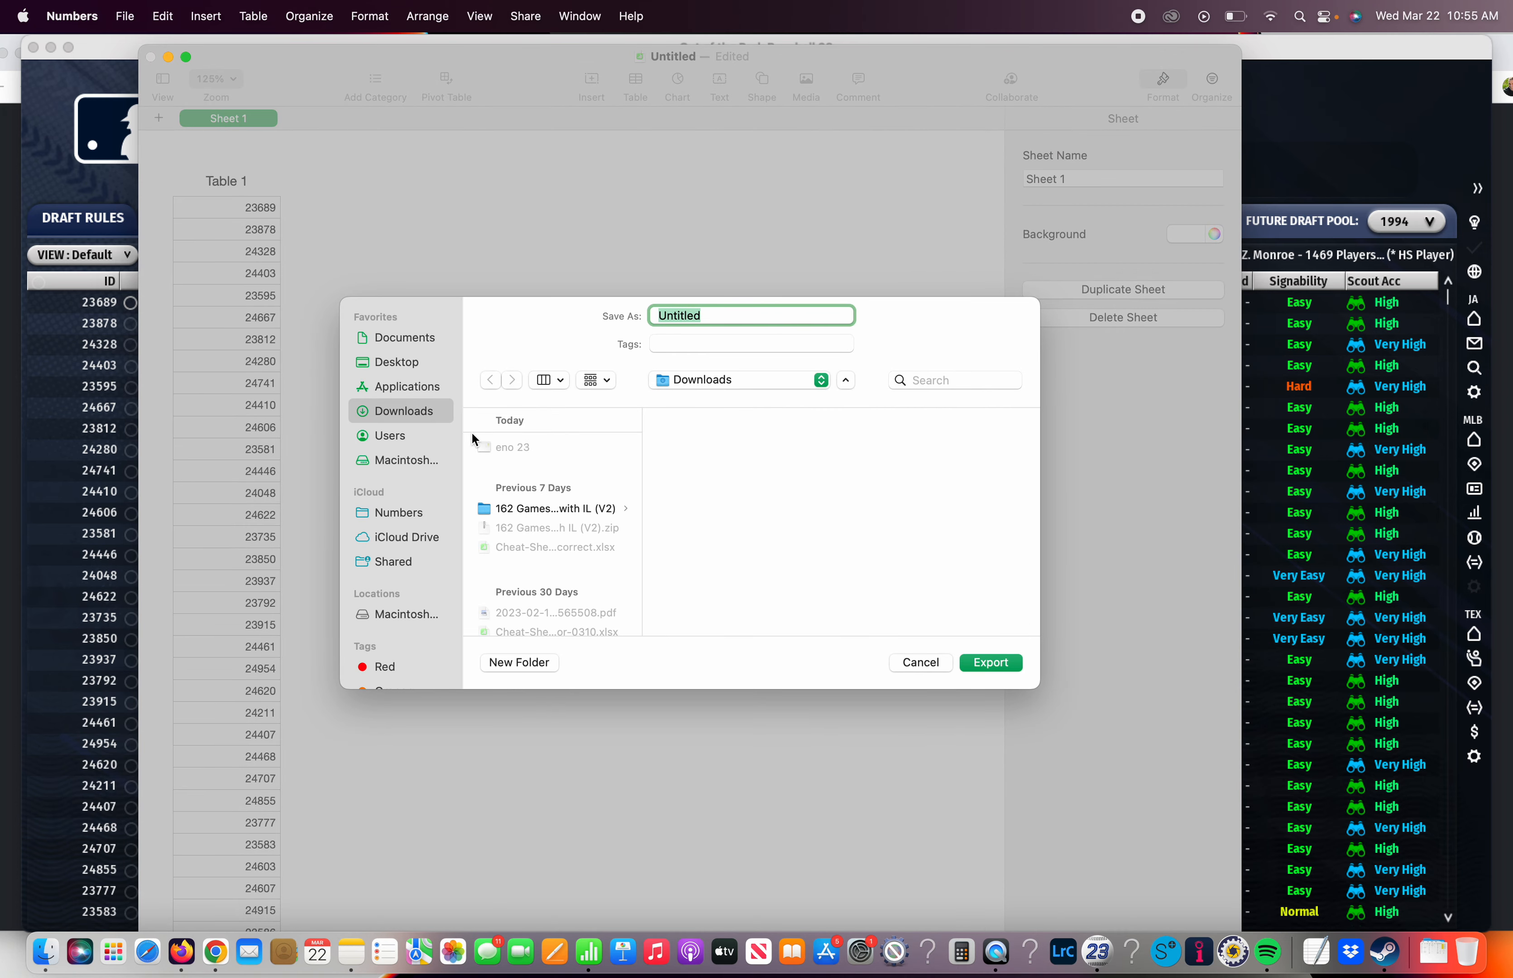
# Export the CSV file to the Desktop under the name LGSdraft
pyautogui.click(420, 365)
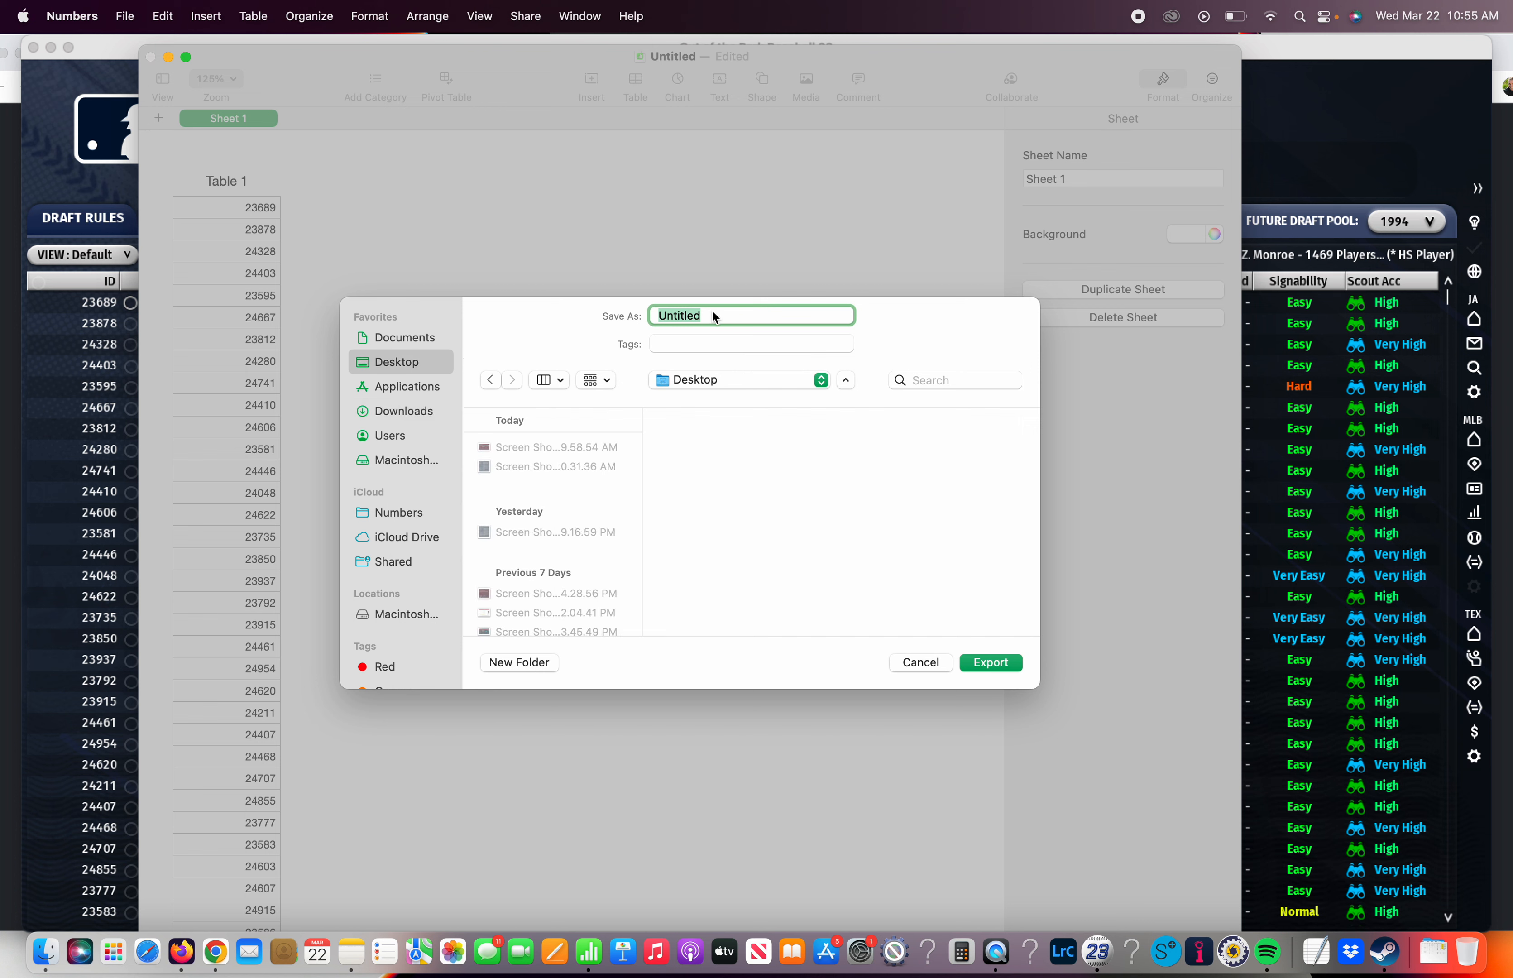
pyautogui.write('LGSdraft')
pyautogui.click(1011, 666)
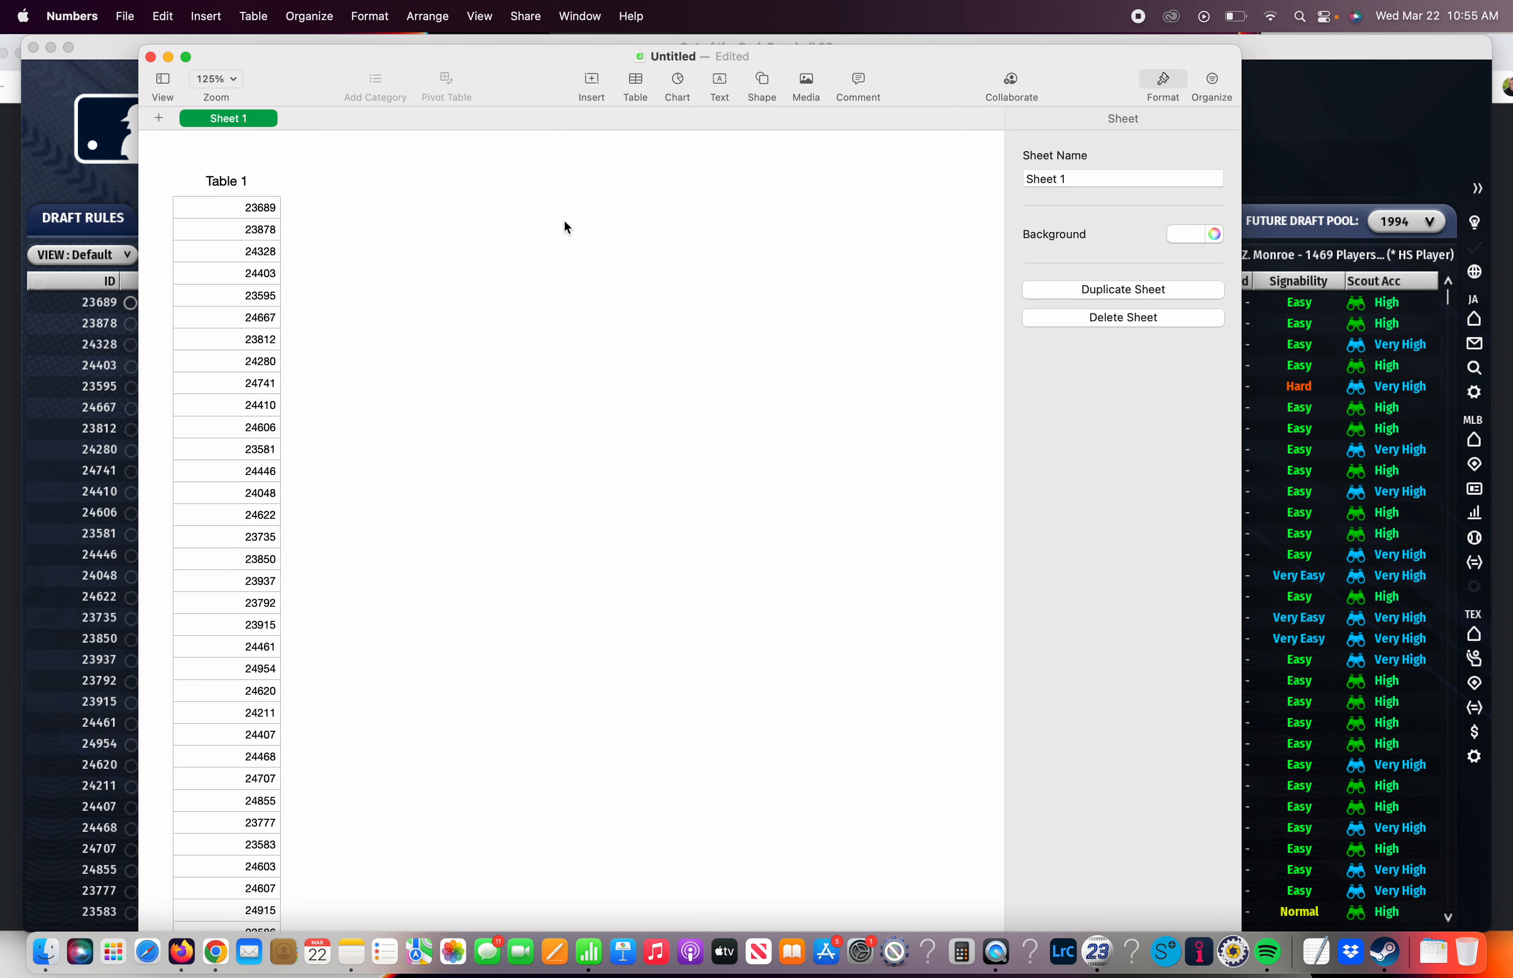
# Minimize the Numbers and Out of the Park Baseball windows, switch to Chrome and open the LGS Draft page's Pool / My List section
pyautogui.click(169, 57)
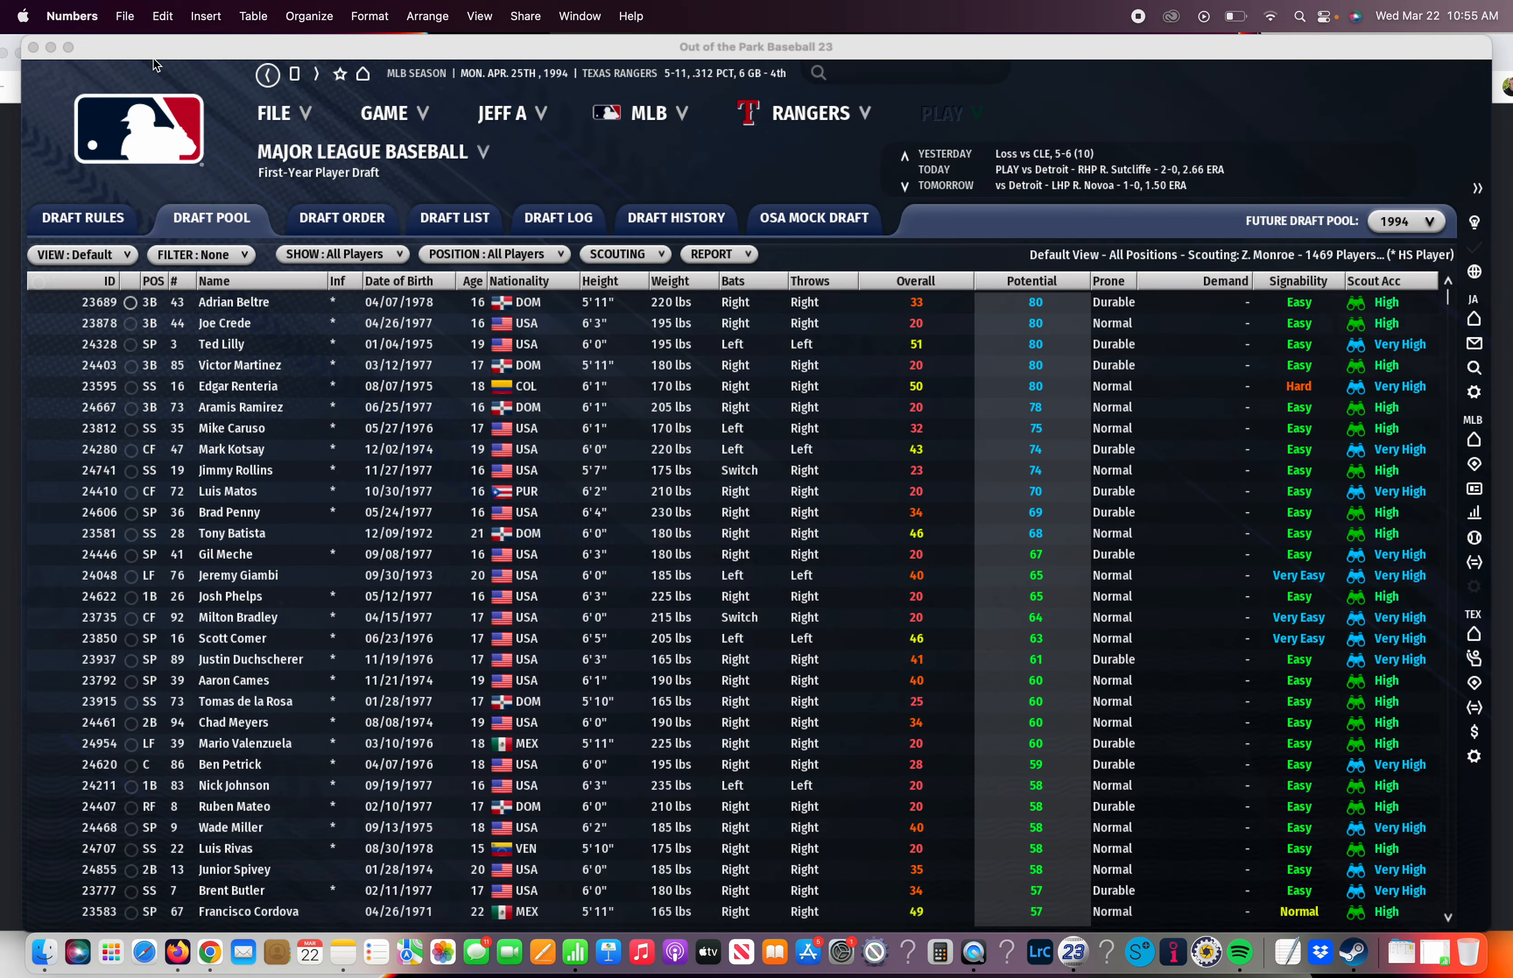
pyautogui.click(52, 48)
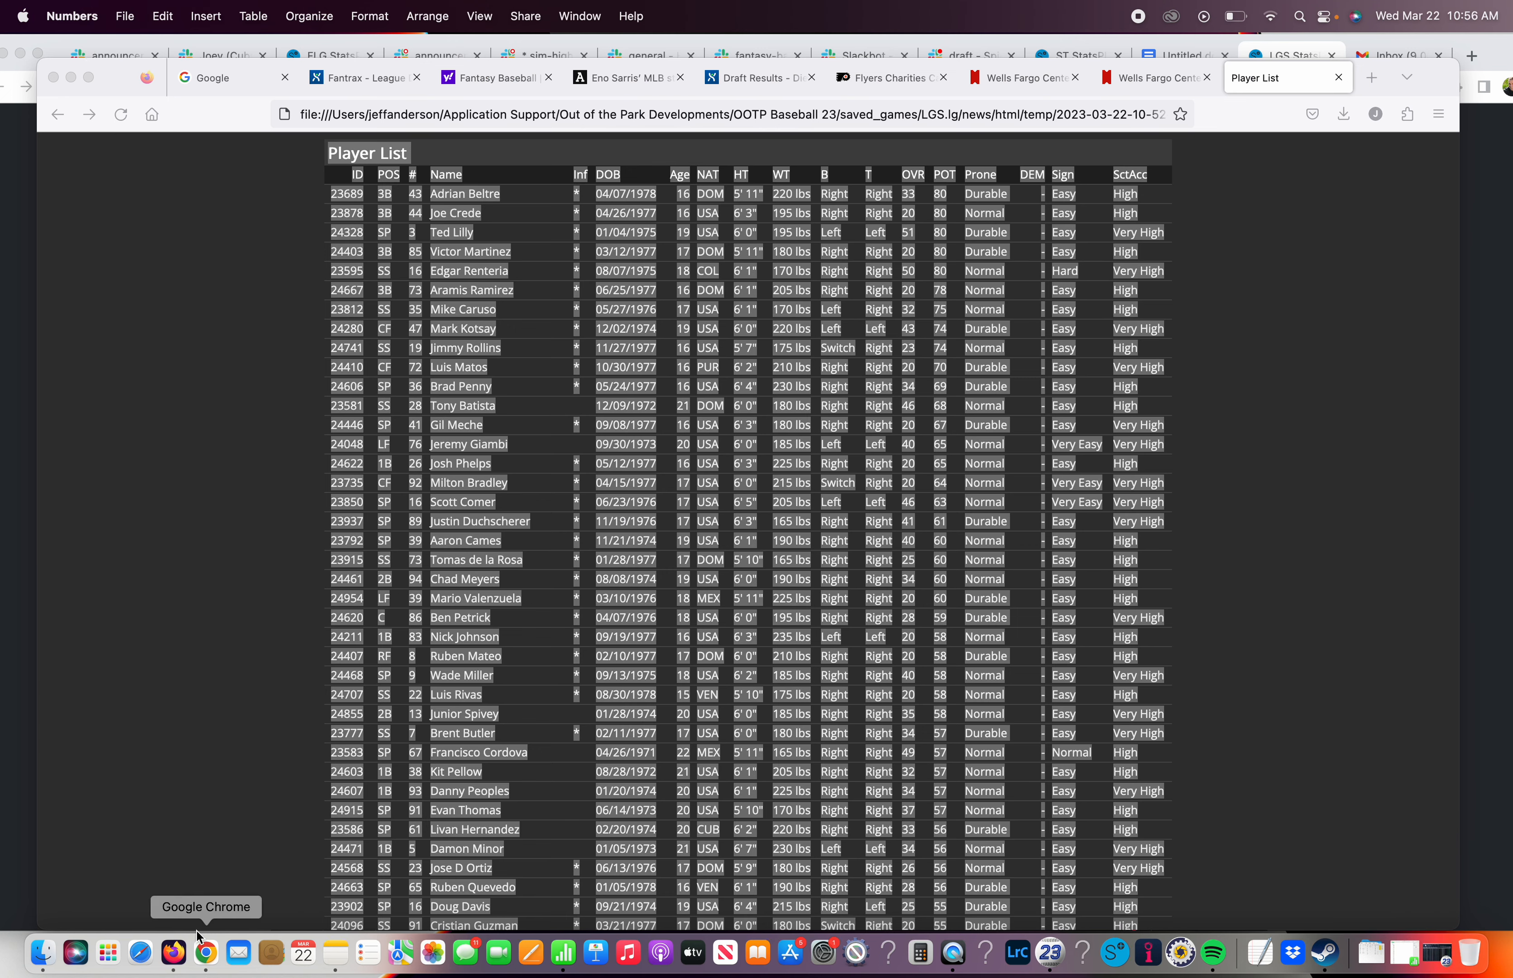
pyautogui.click(206, 953)
pyautogui.scroll(1, 573, 403)
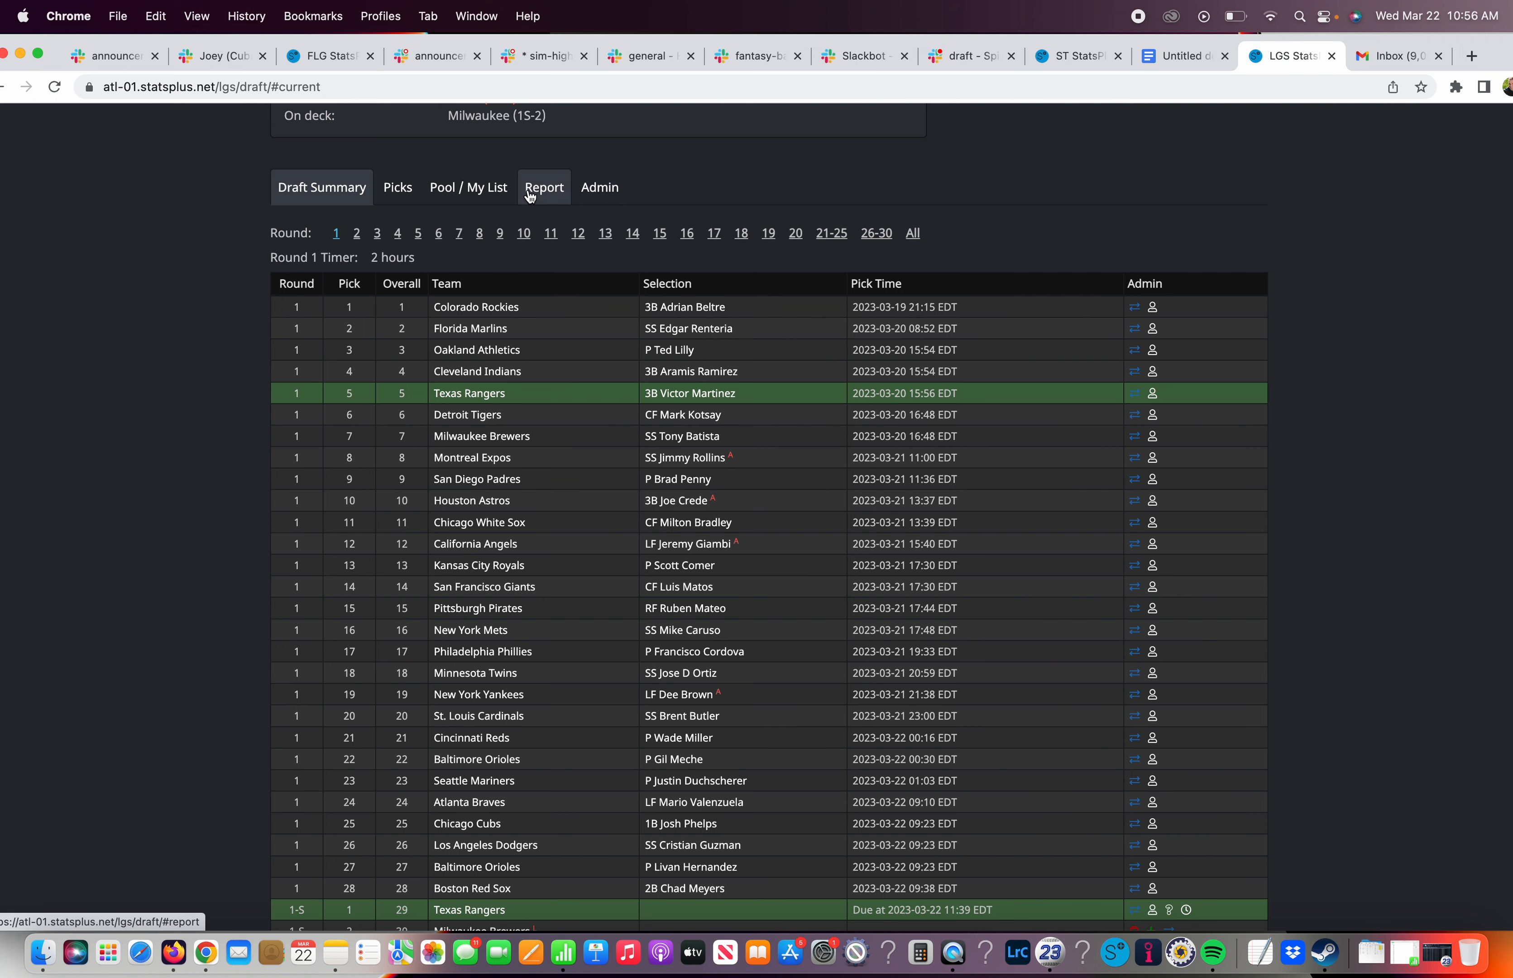
pyautogui.click(508, 191)
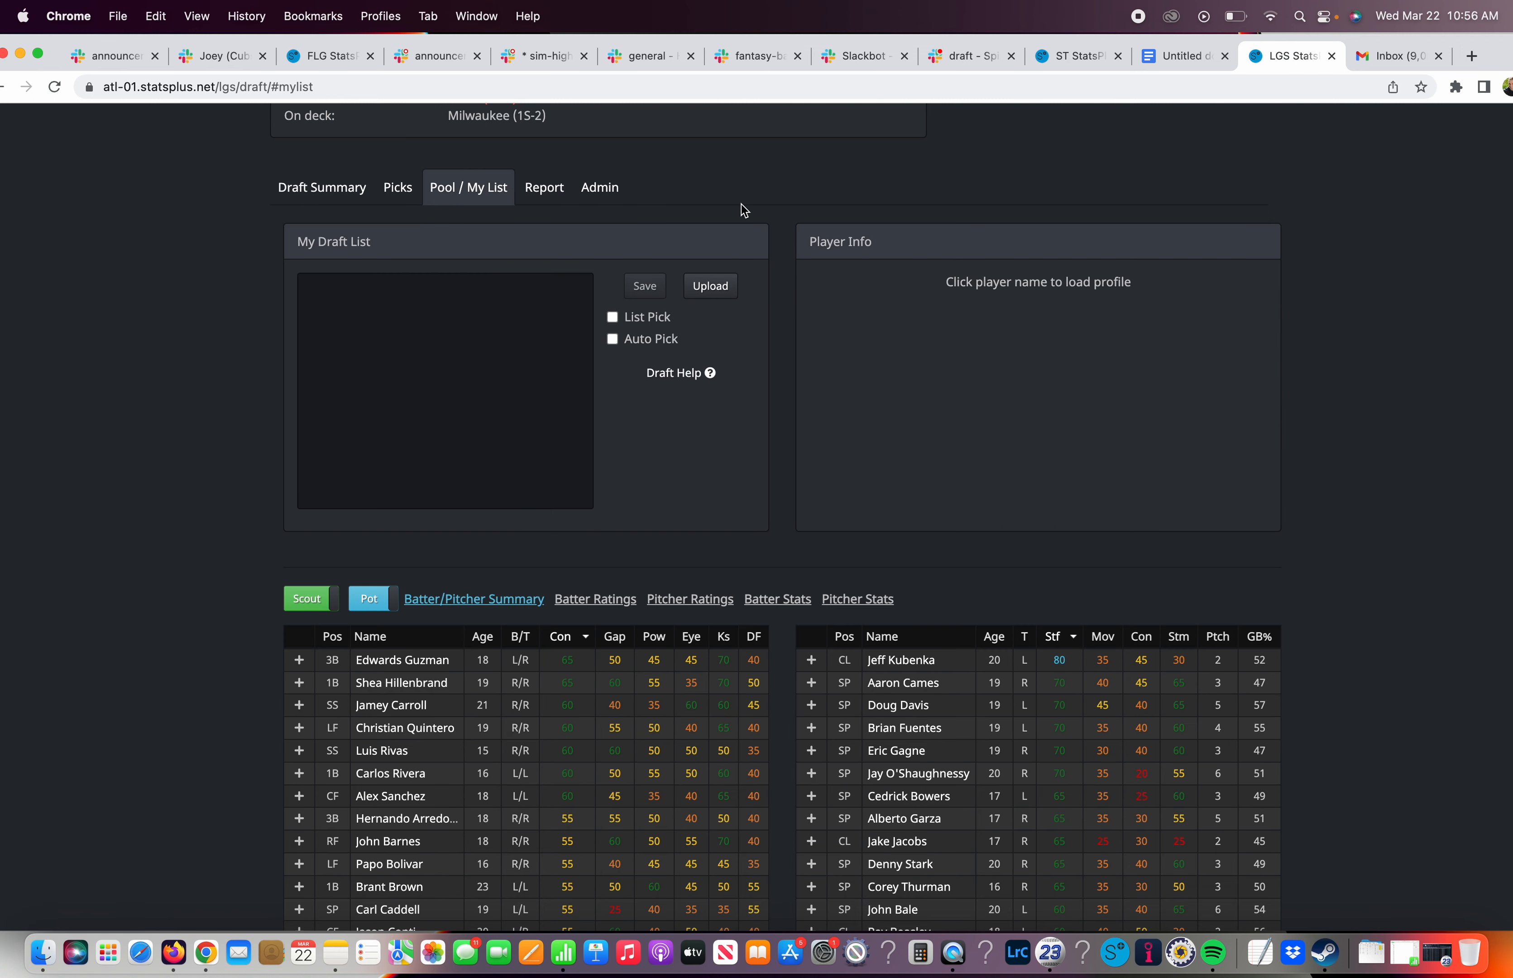
# Upload the LGSdraft CSV file from the Desktop as the draft list and confirm replacing the current list
pyautogui.click(717, 301)
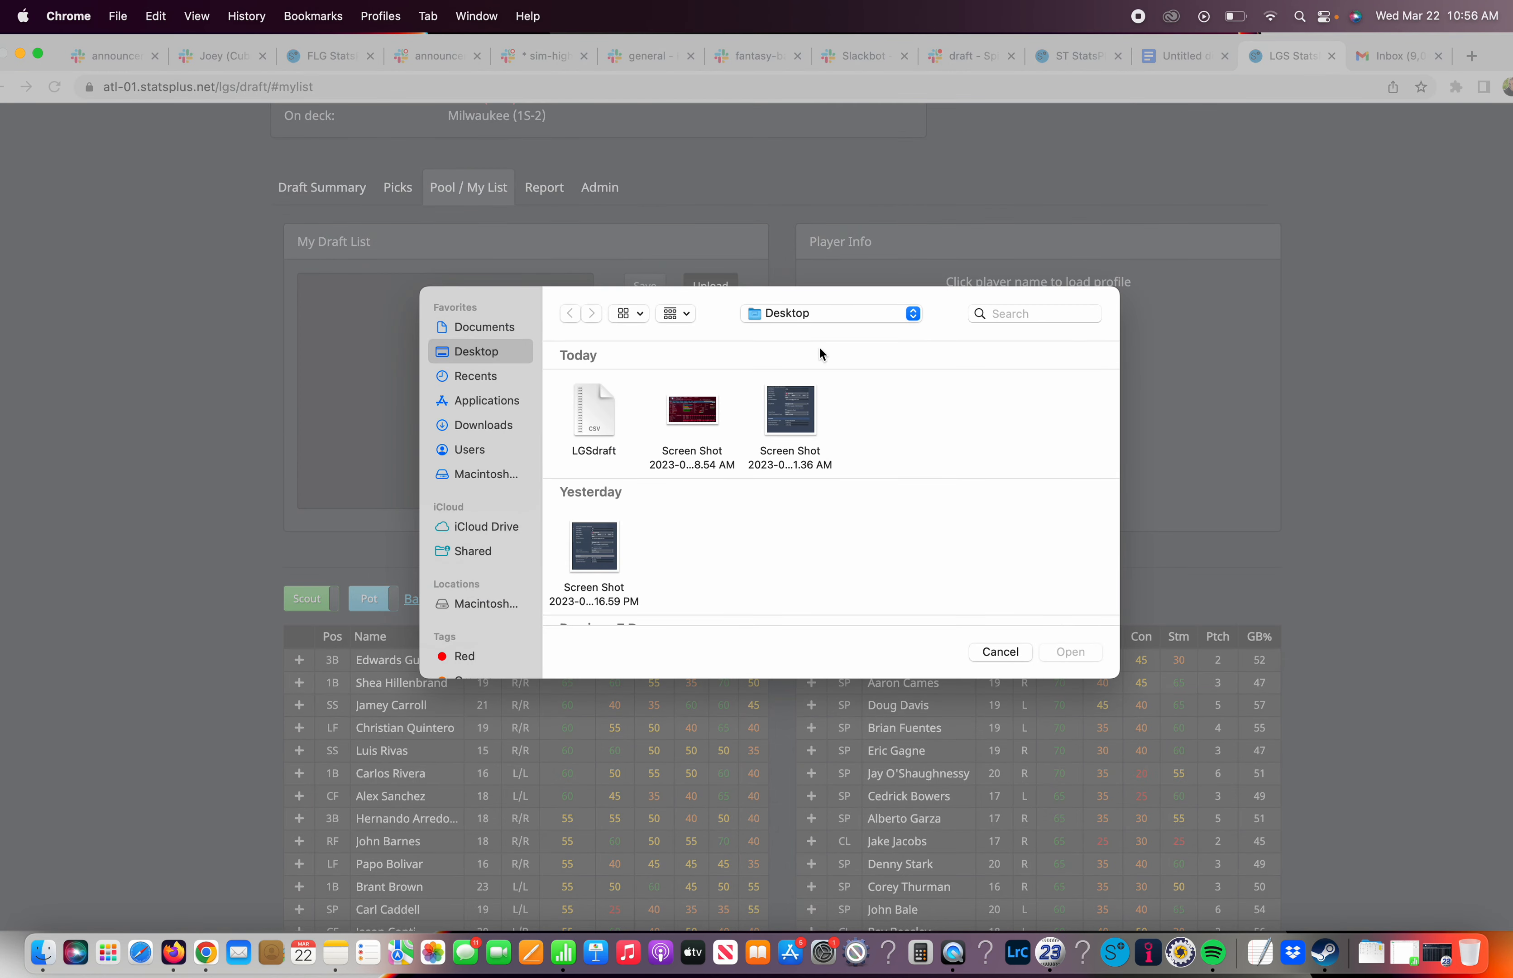
pyautogui.click(604, 398)
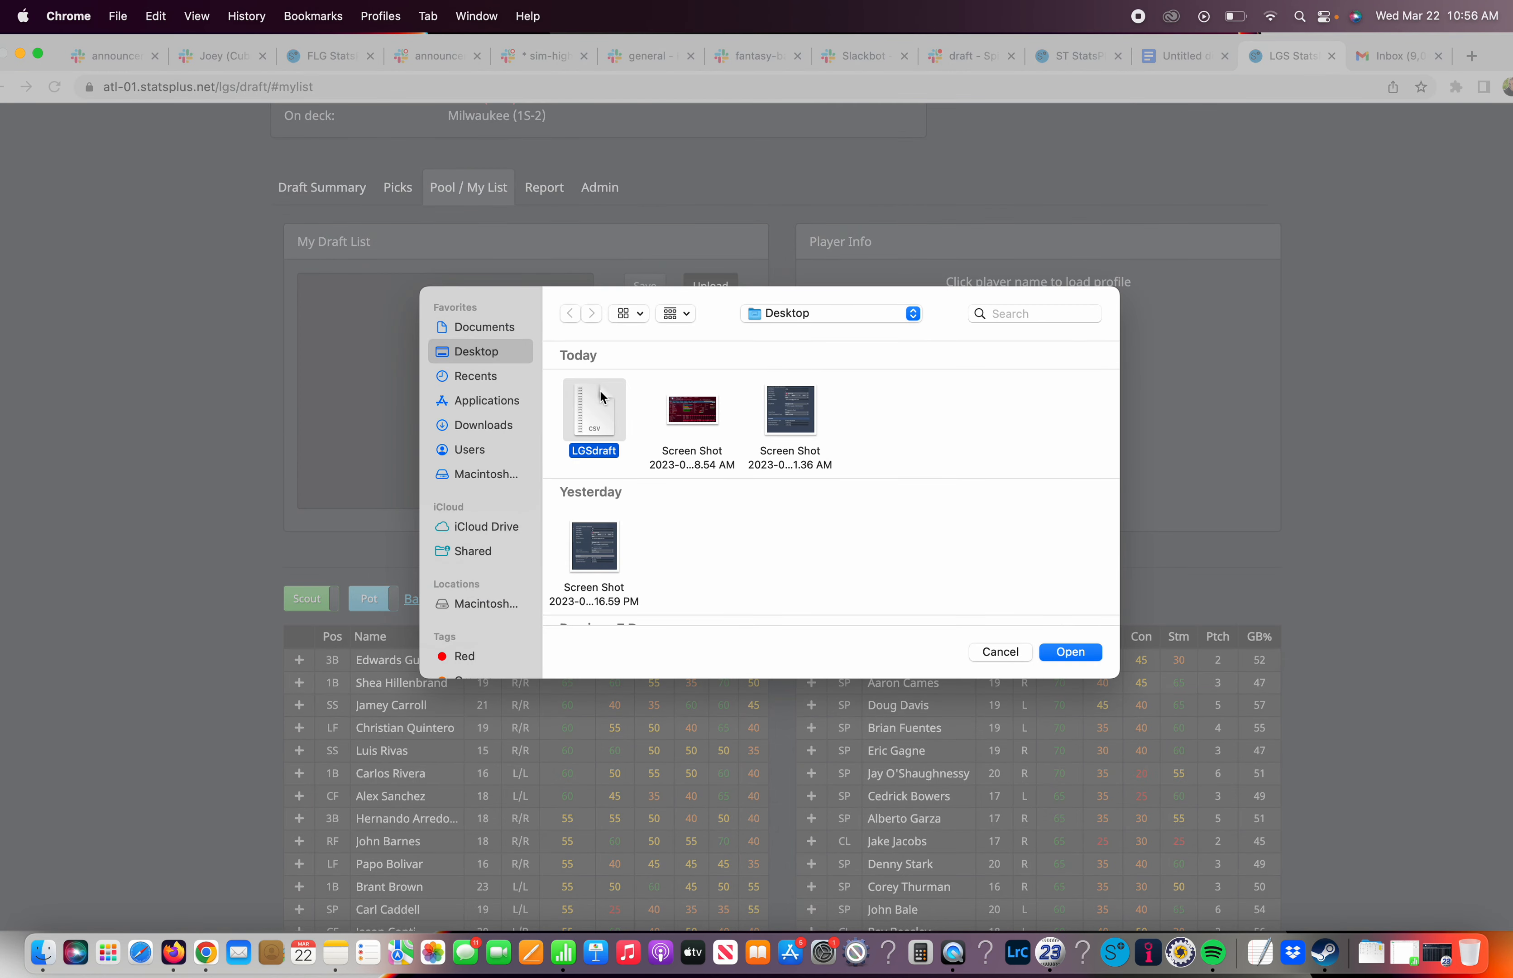
pyautogui.click(1101, 652)
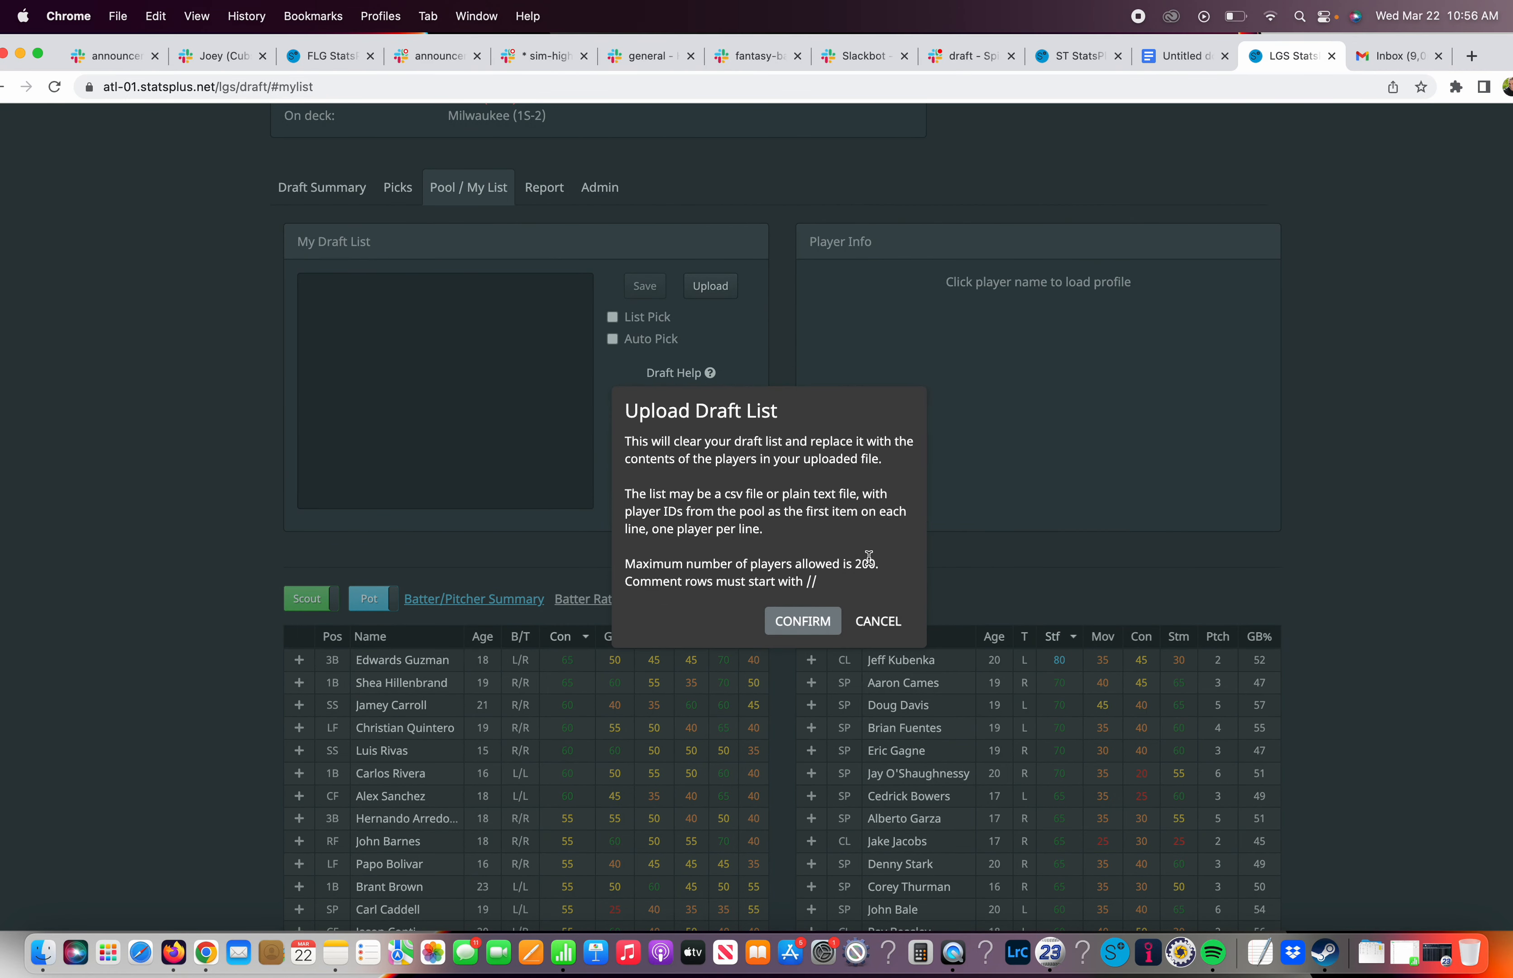
pyautogui.click(805, 622)
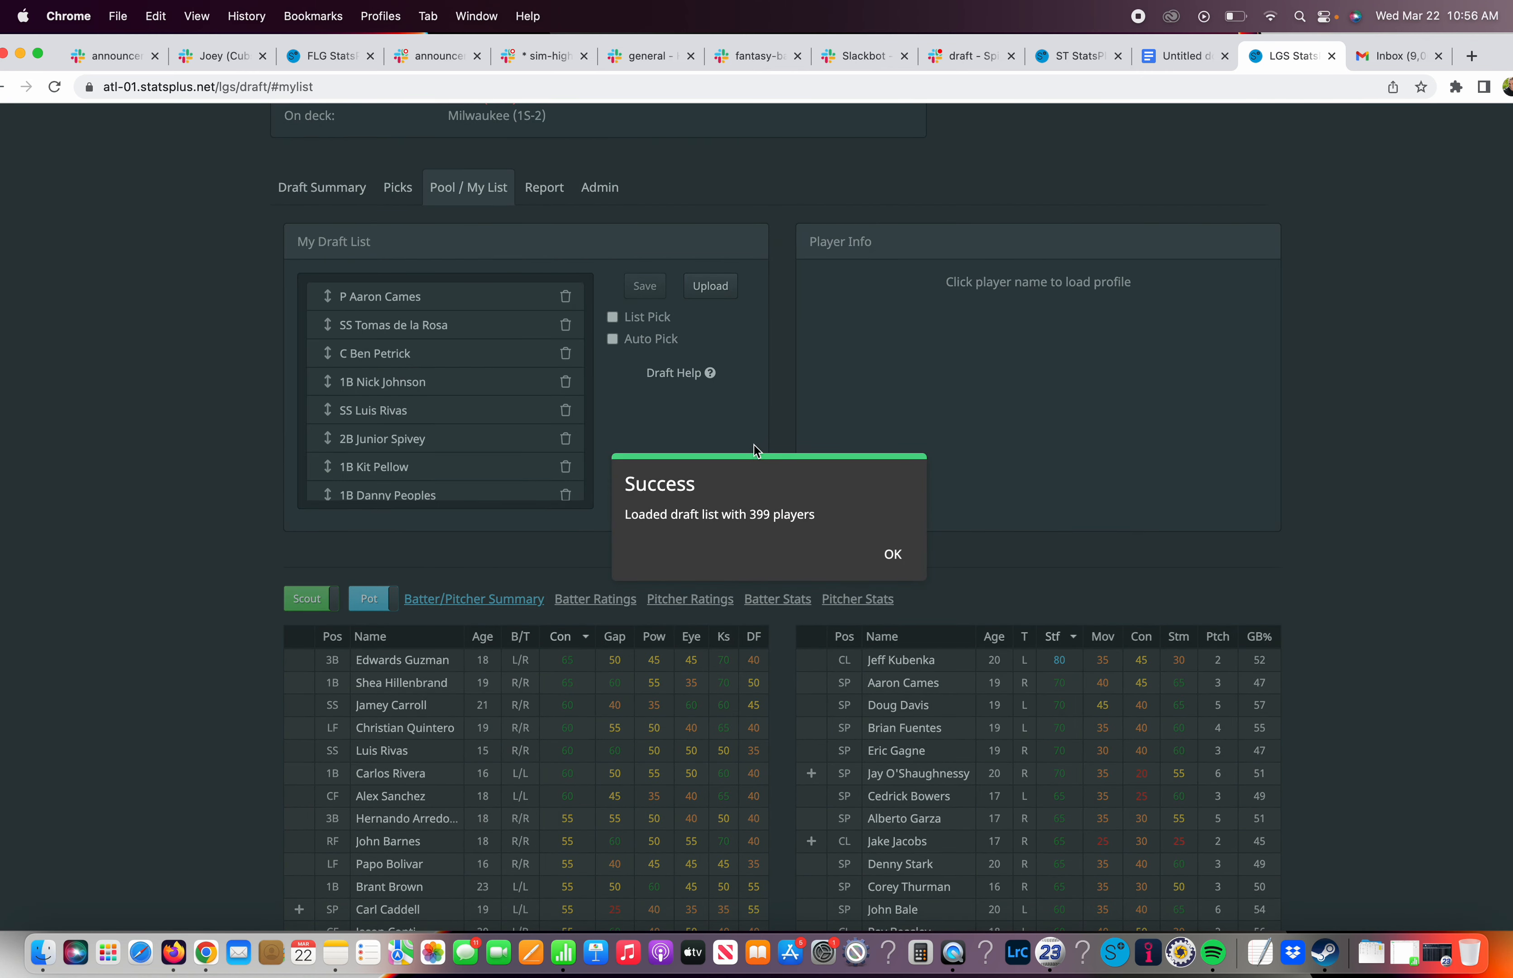
pyautogui.click(892, 553)
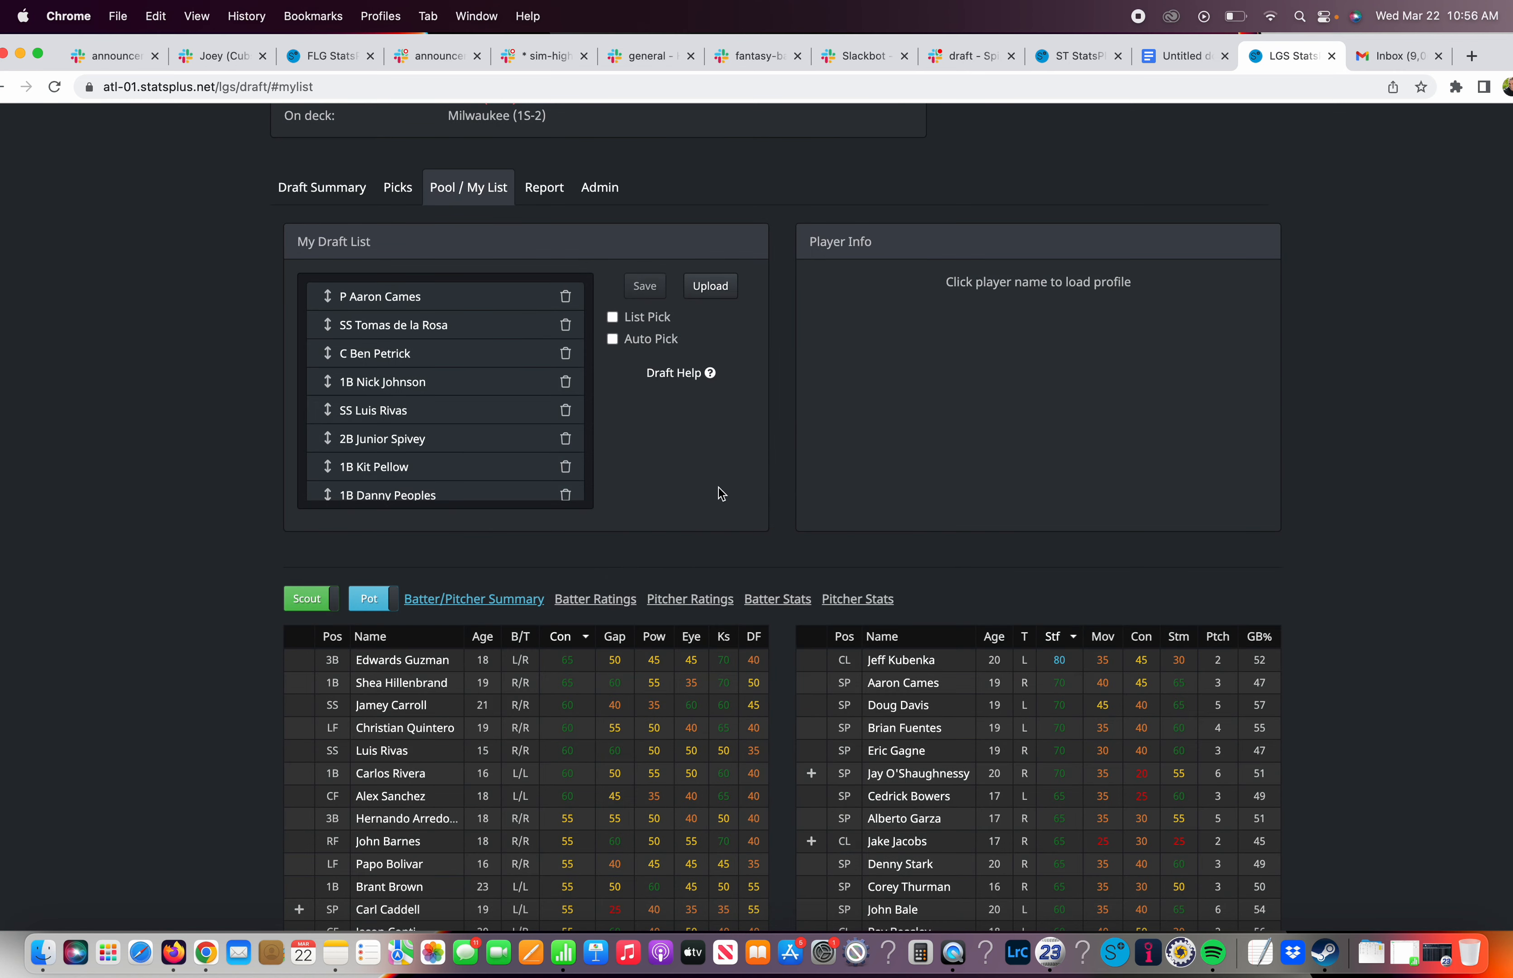
# Review the order of the uploaded players in My Draft List
pyautogui.scroll(3, 506, 428)
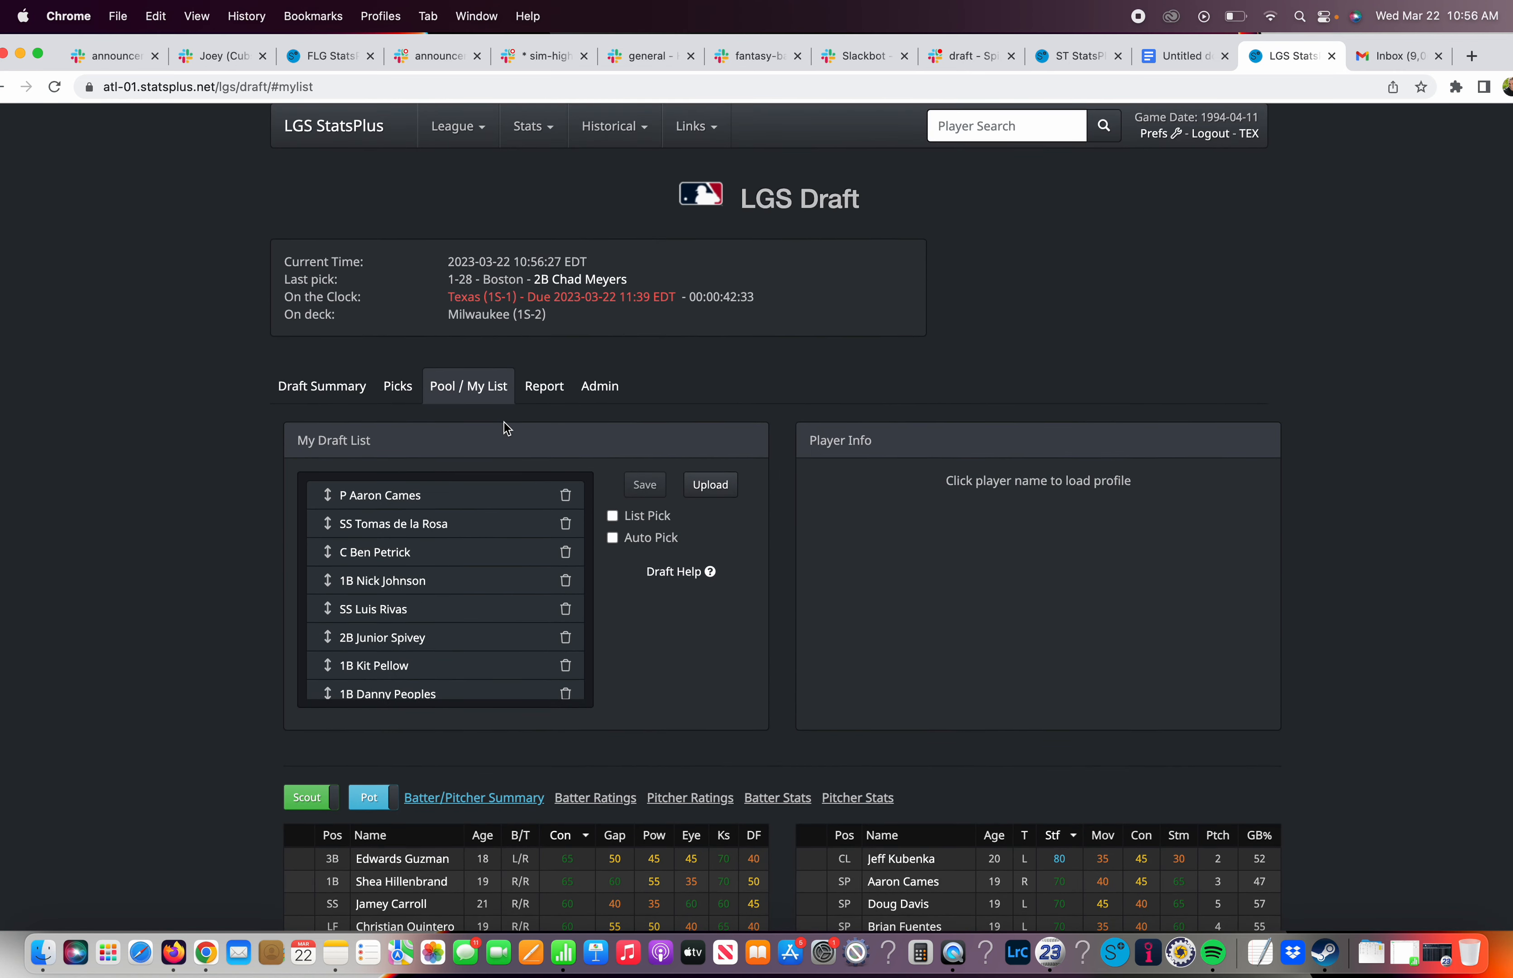
pyautogui.scroll(-1, 506, 428)
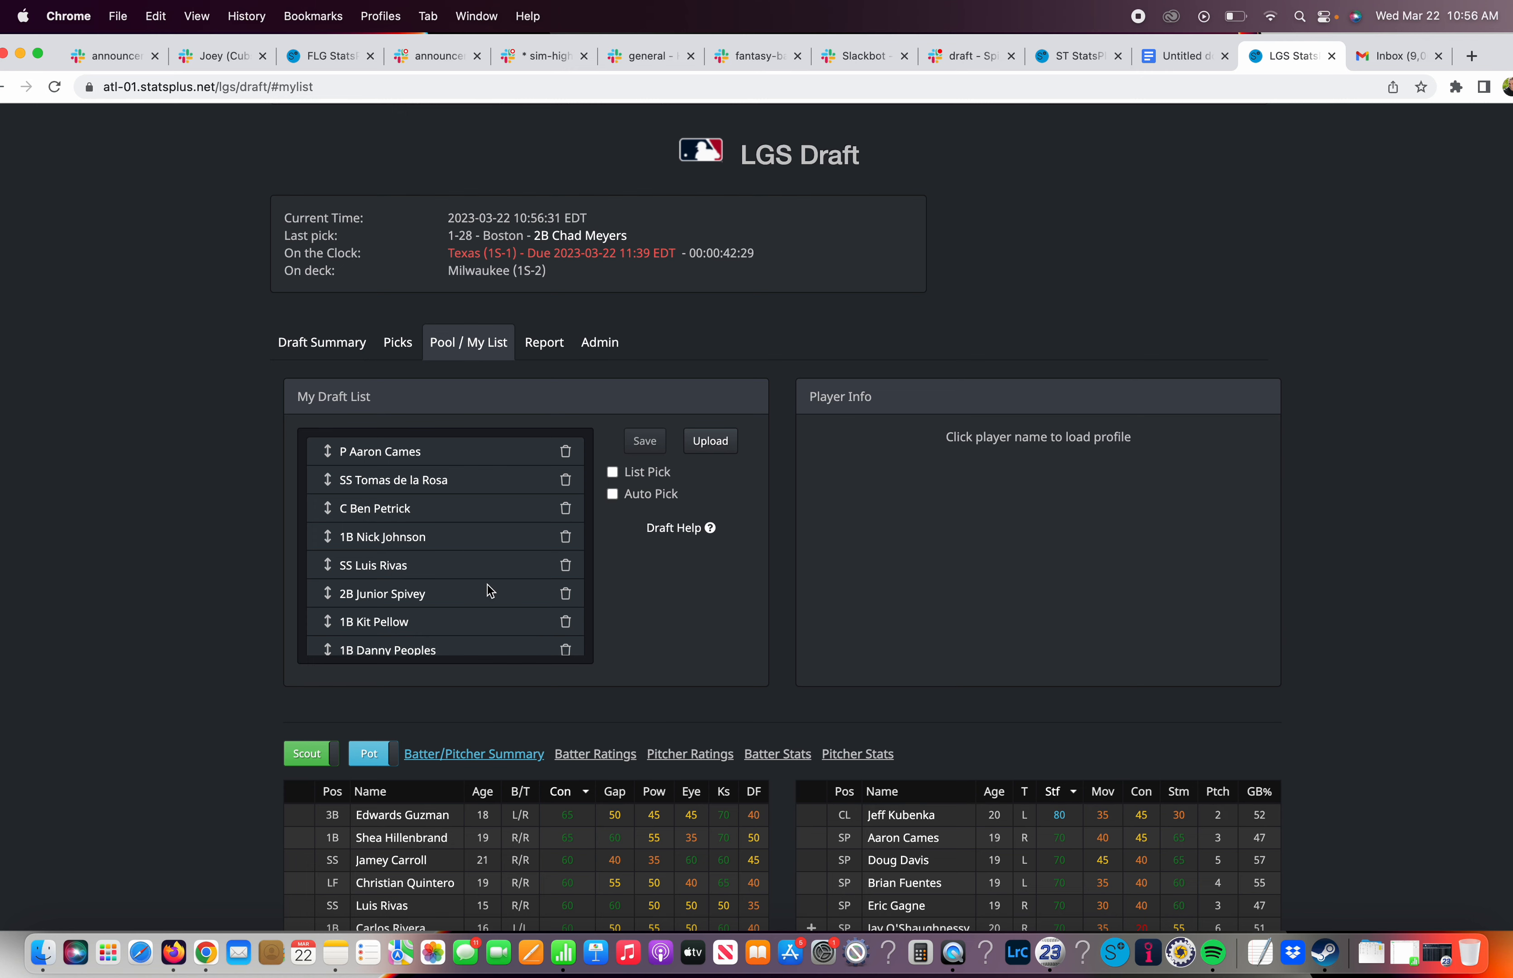
pyautogui.scroll(-3, 489, 591)
pyautogui.scroll(-3, 489, 590)
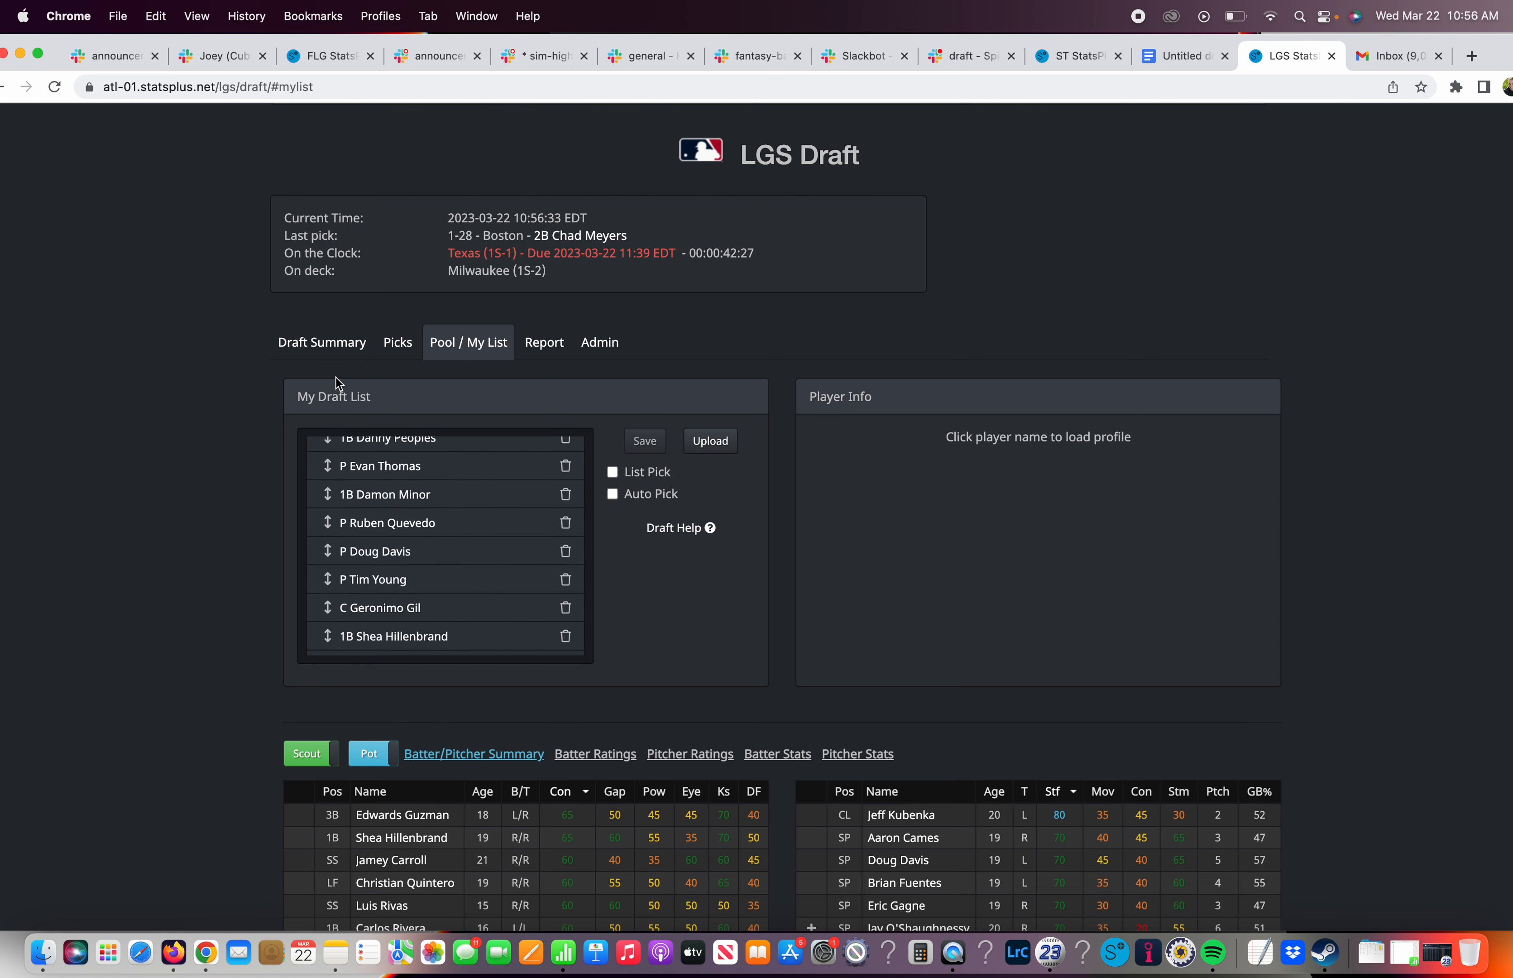
pyautogui.click(333, 343)
pyautogui.click(469, 343)
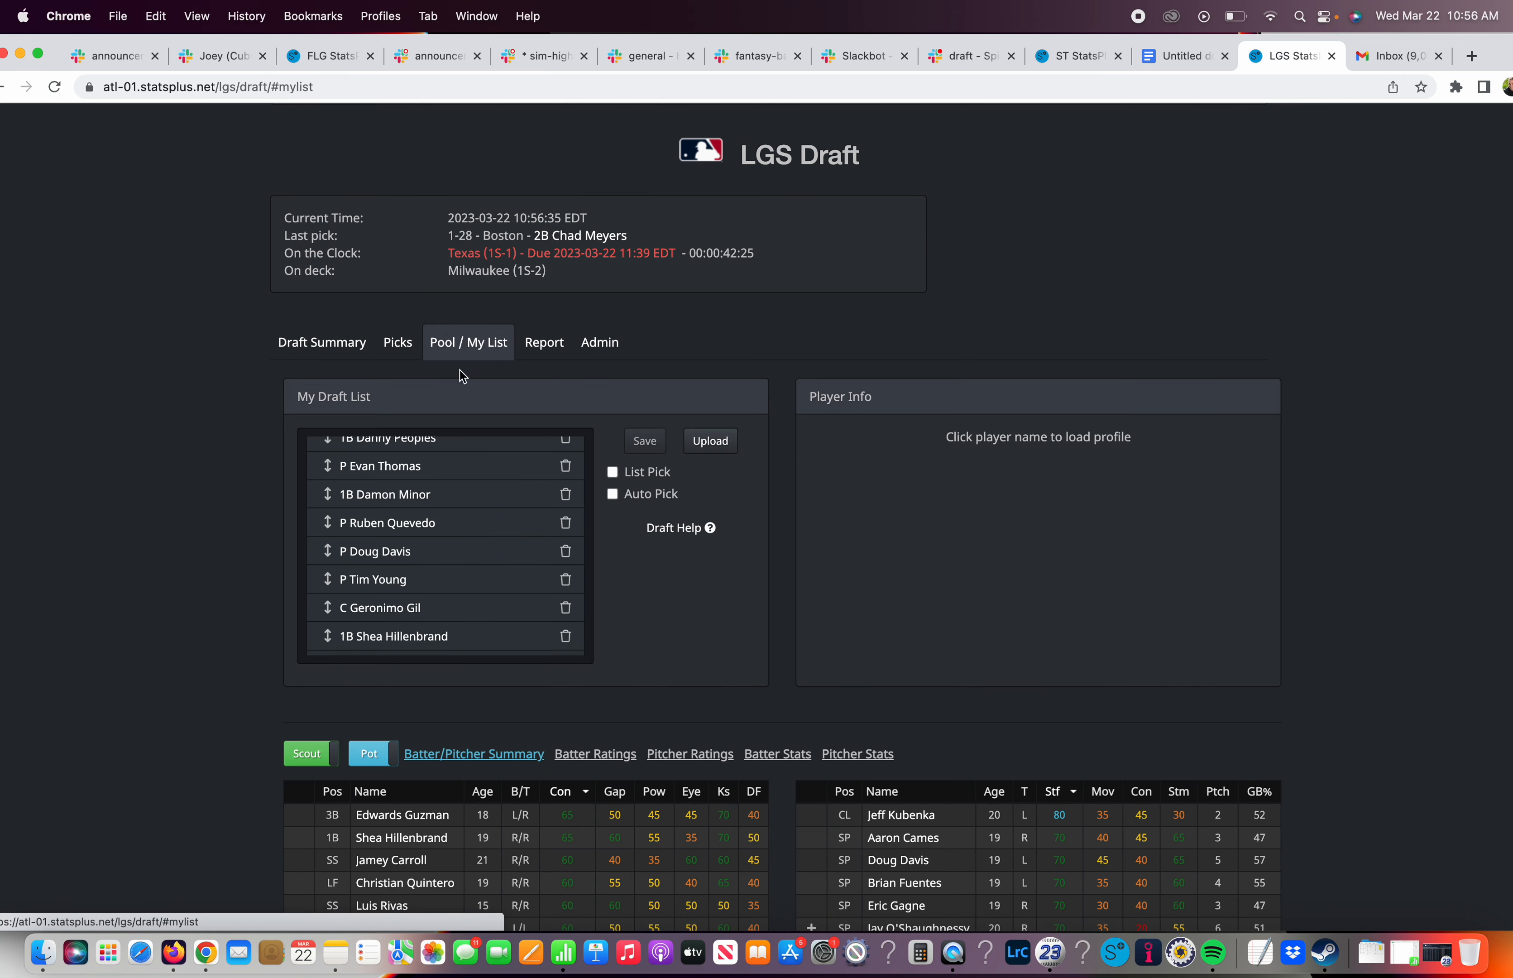
pyautogui.scroll(5, 450, 502)
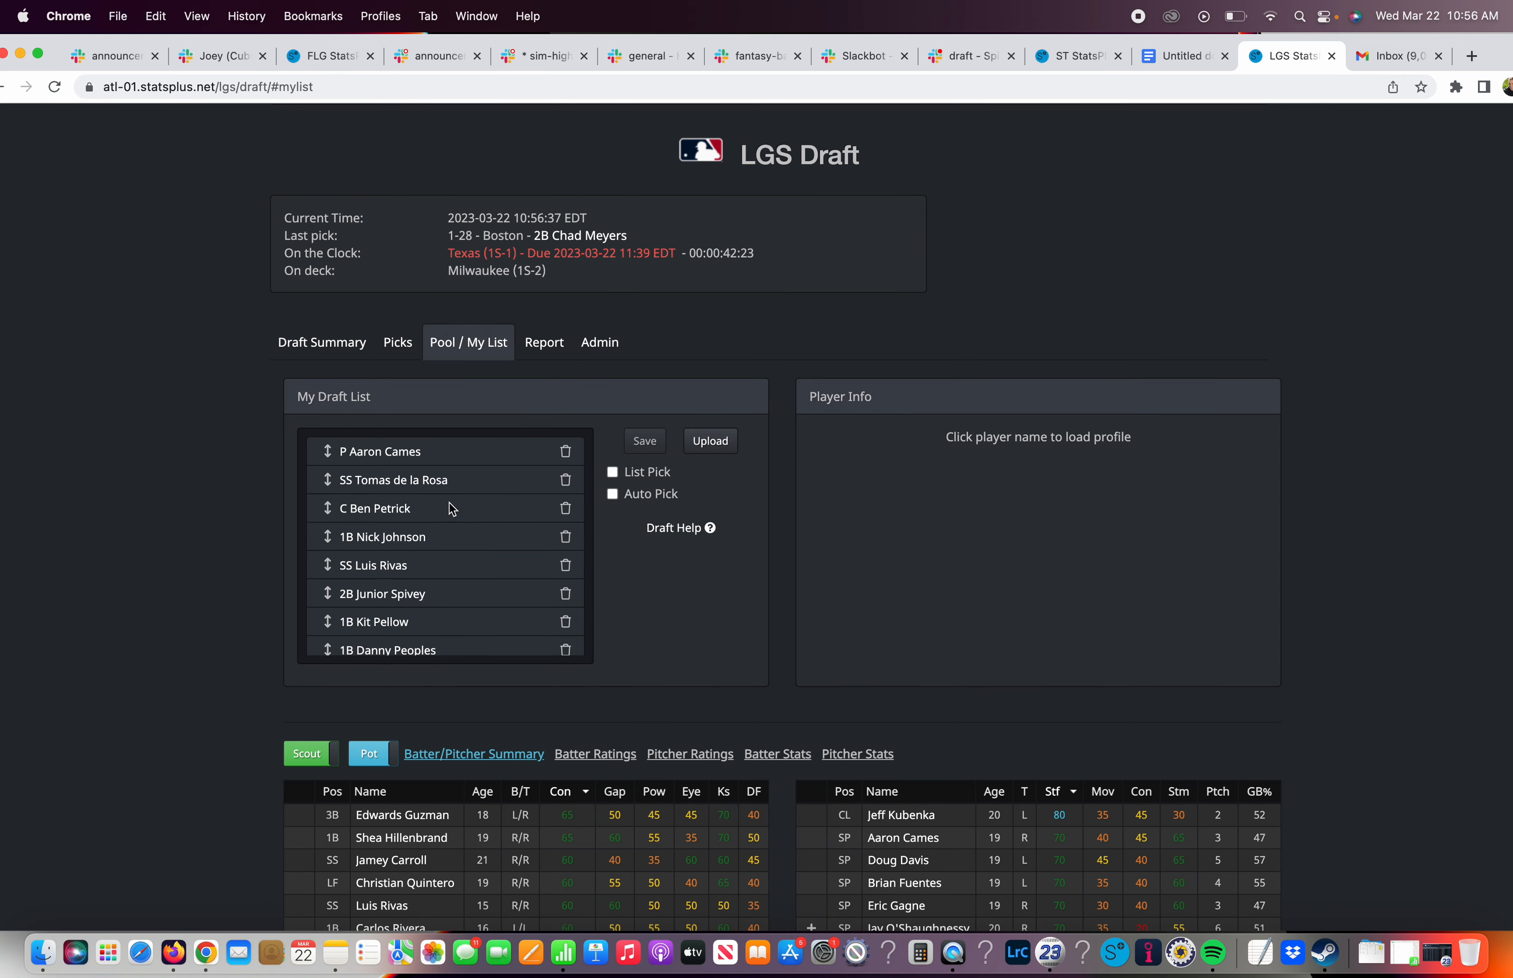
pyautogui.scroll(-10, 450, 502)
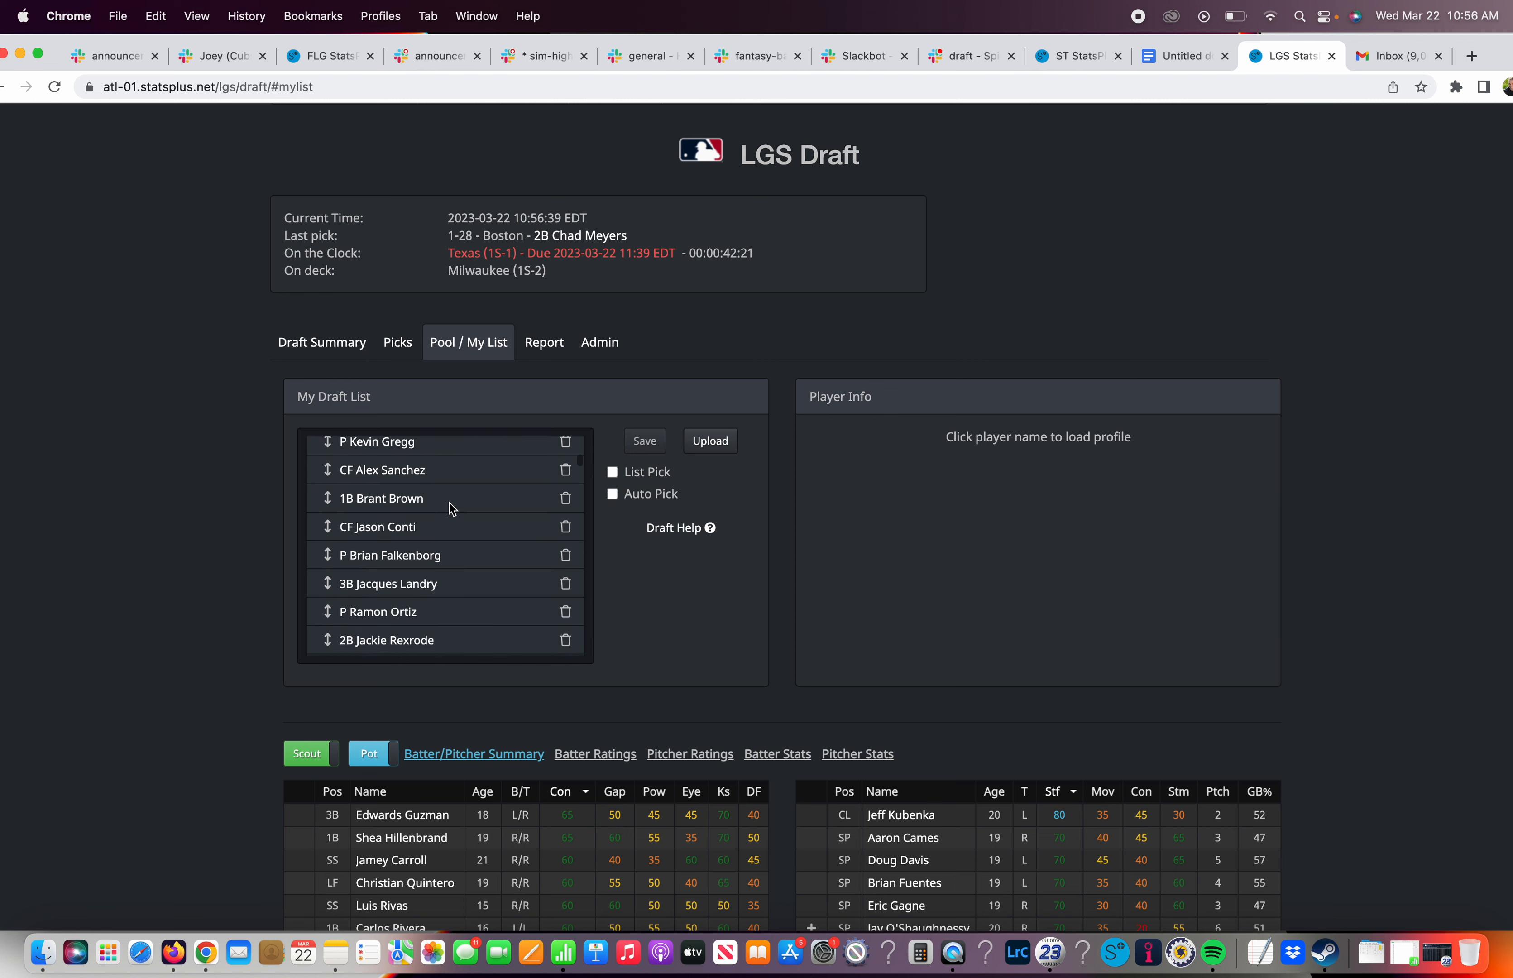
pyautogui.scroll(-10, 449, 502)
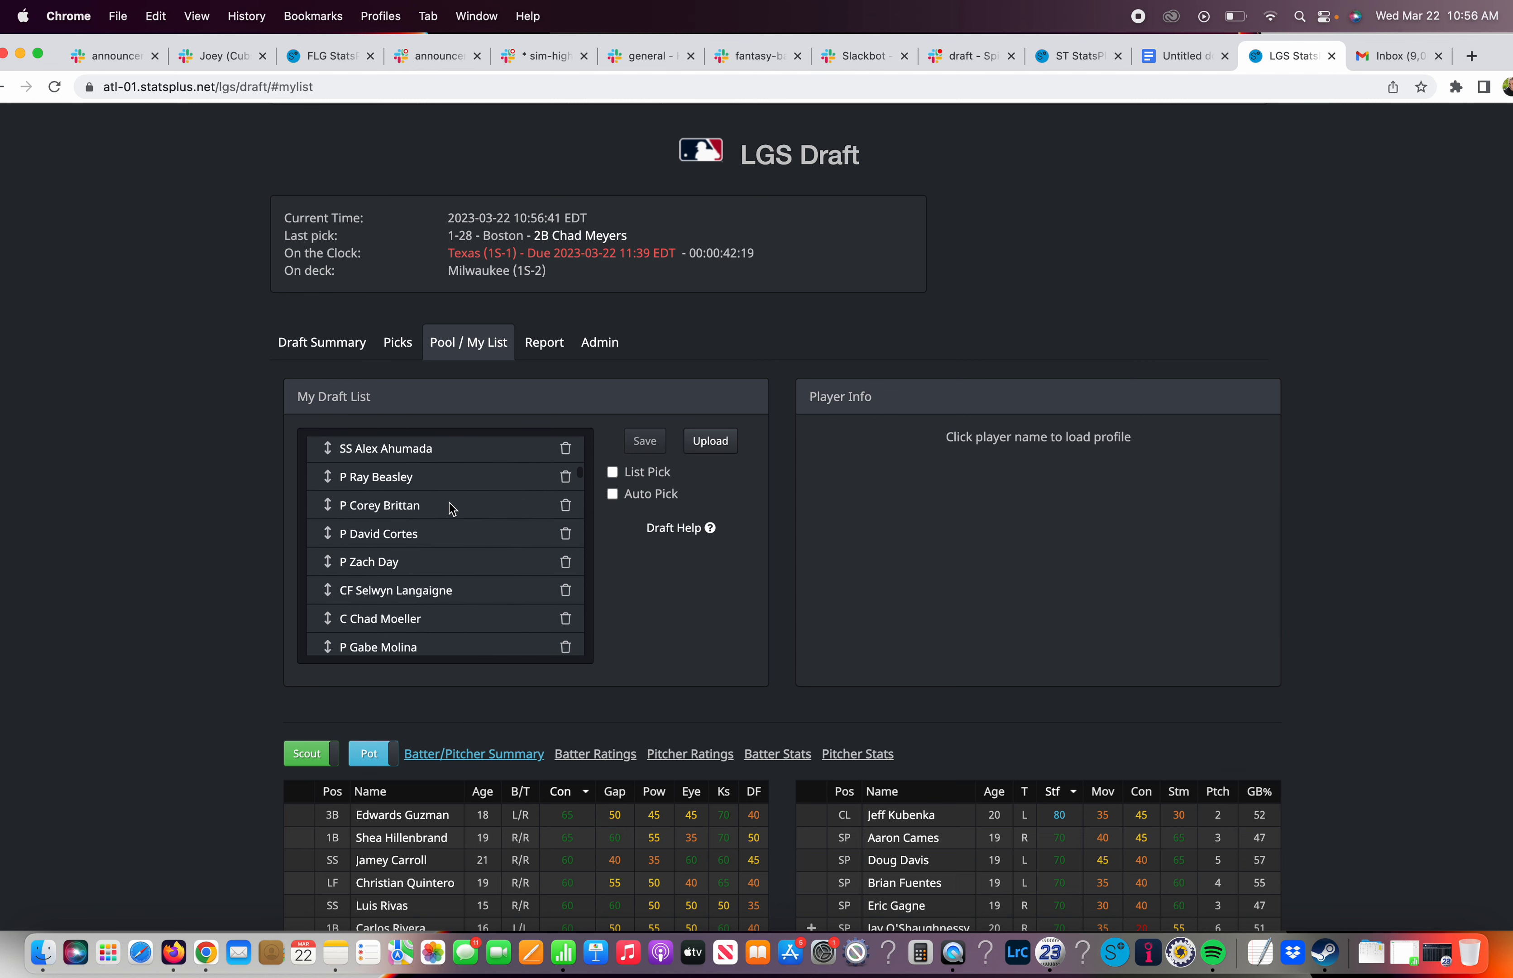
pyautogui.scroll(-3, 450, 502)
pyautogui.scroll(15, 449, 502)
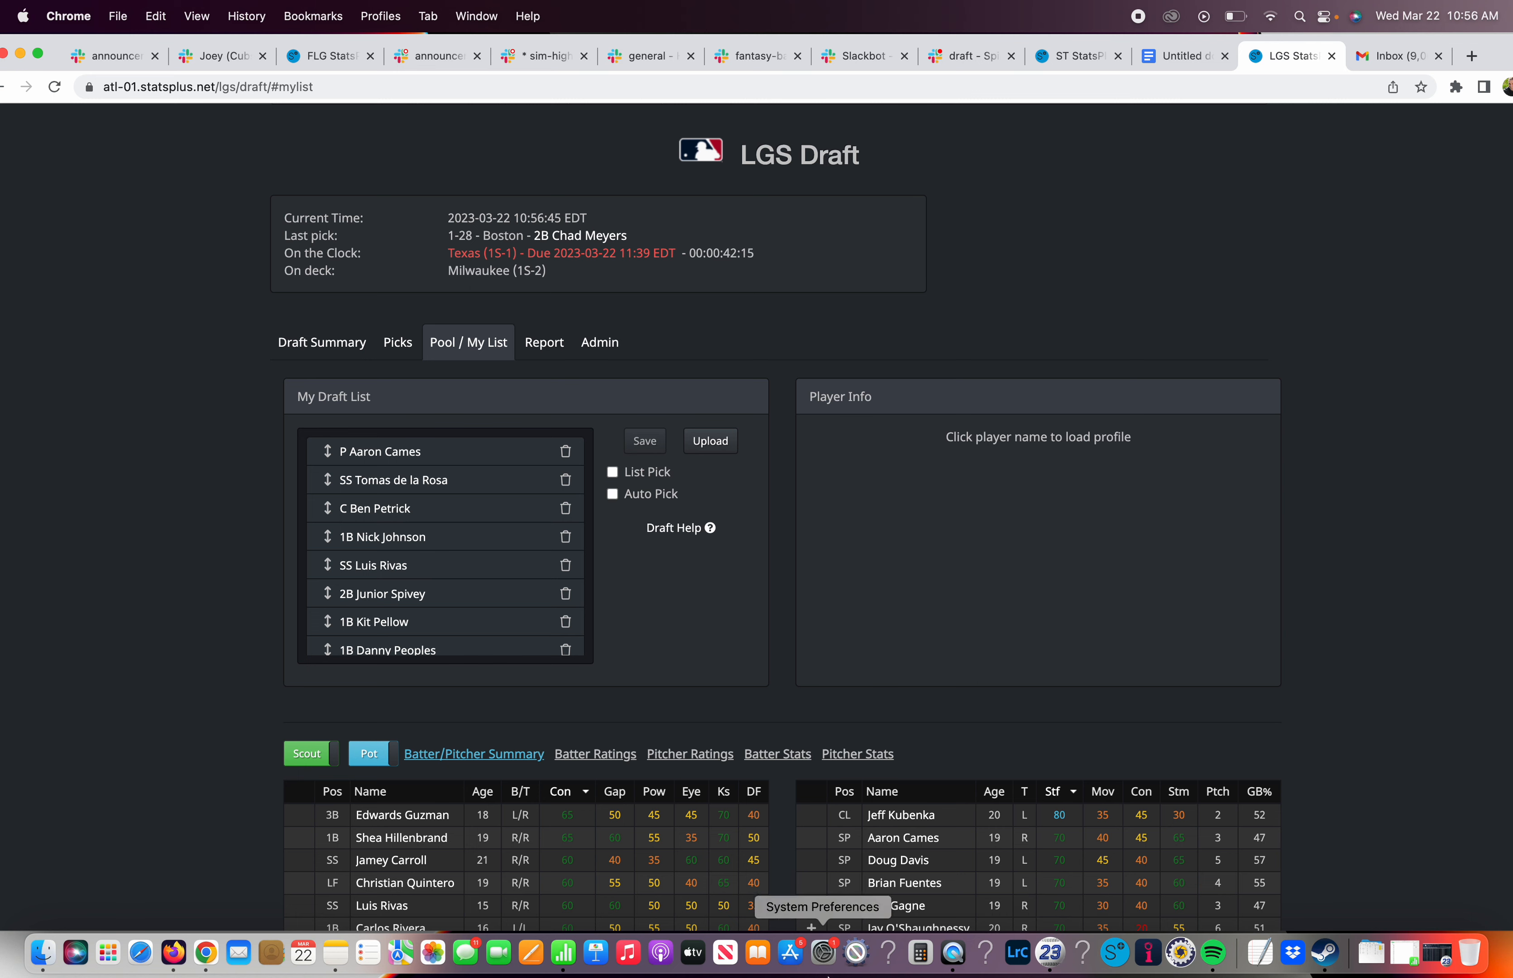
pyautogui.click(952, 954)
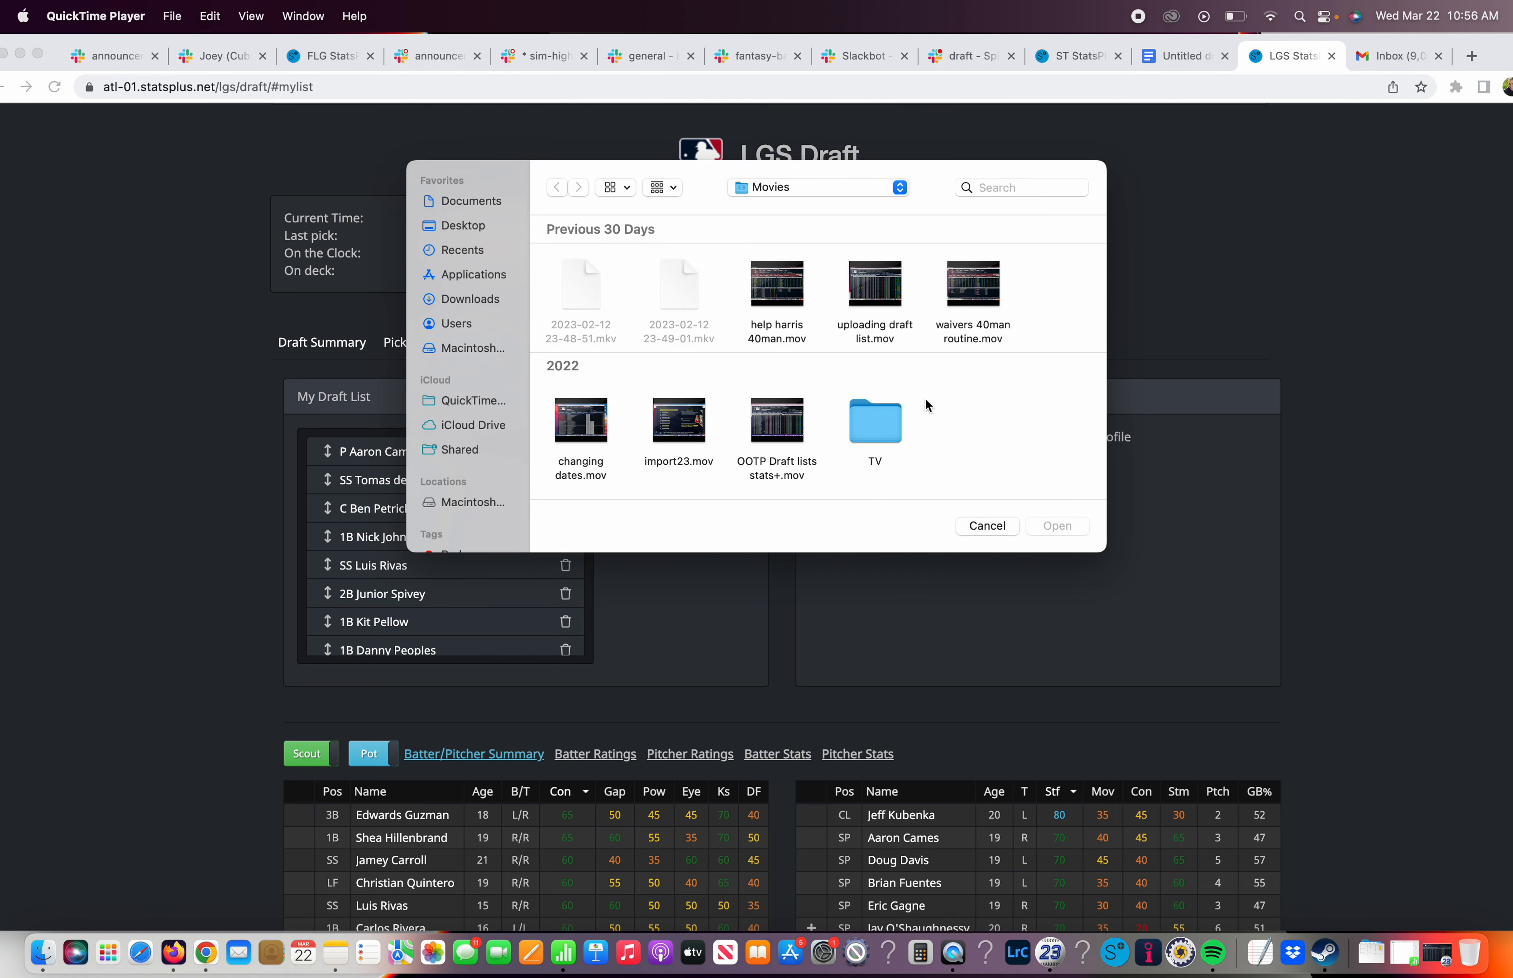